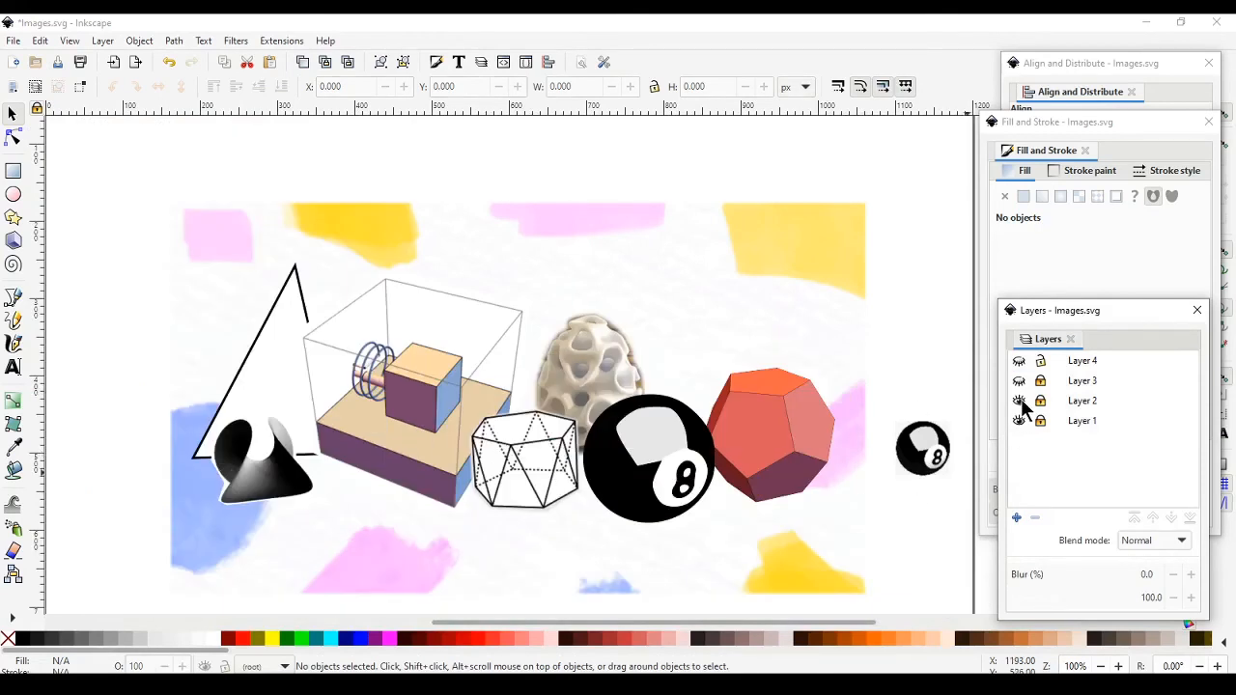
Hide Layer 2 and show Layer 3 to look over the formulas and theorem text on the page.
left_click(1021, 400)
left_click(1021, 381)
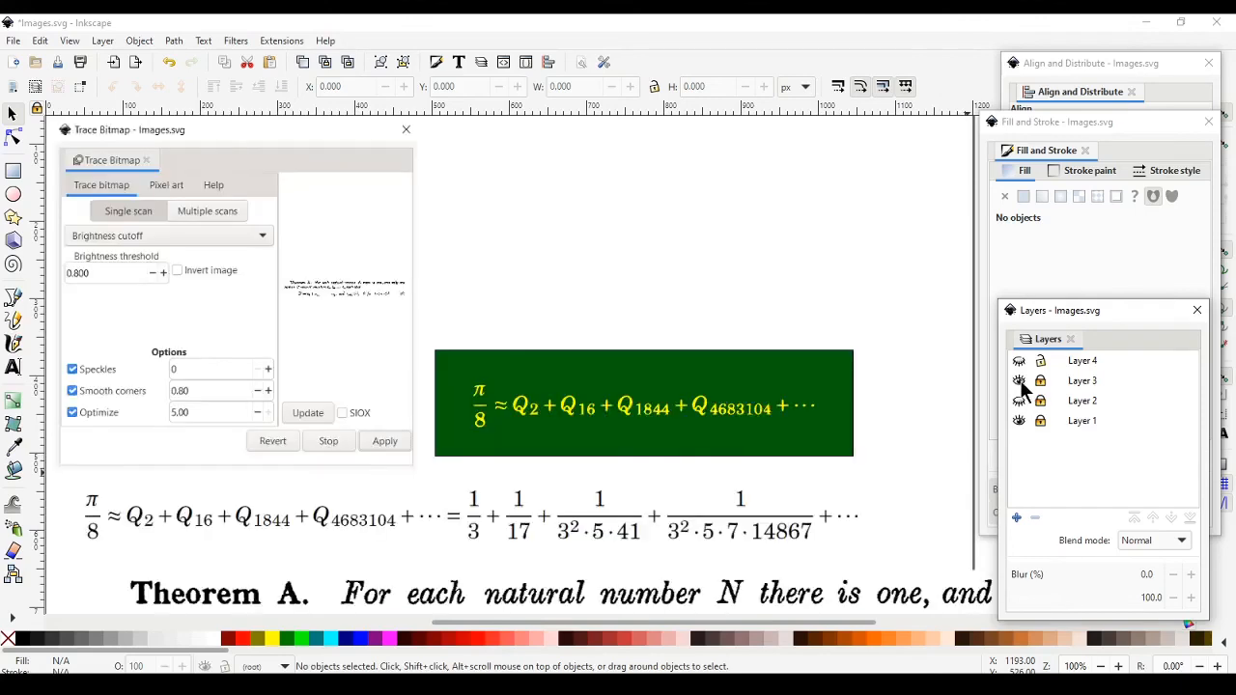
scroll(558, 564, "down", 2)
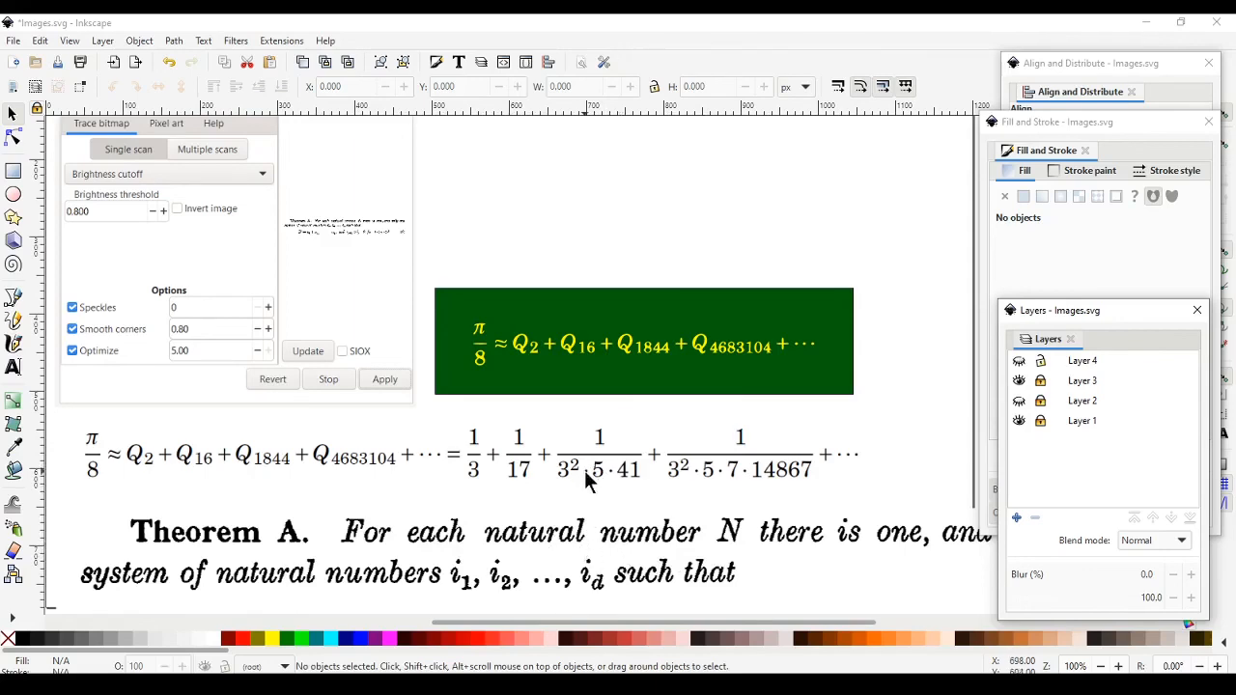
scroll(586, 473, "up", 2)
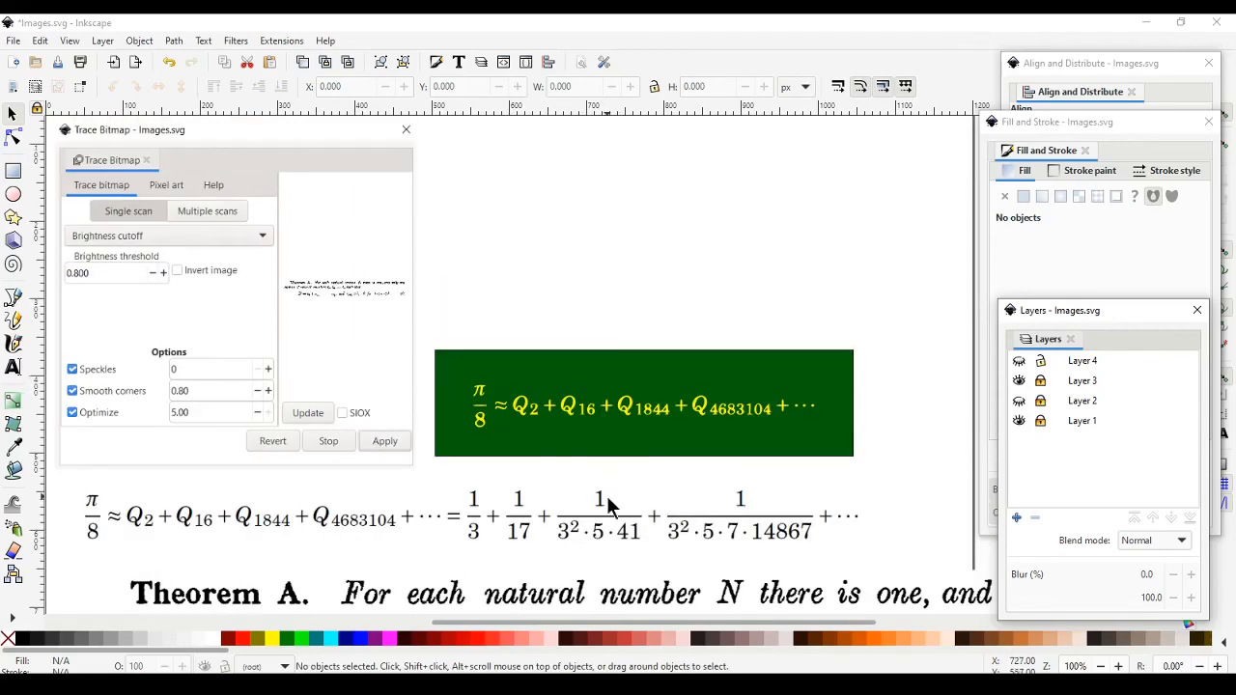
scroll(608, 504, "down", 2)
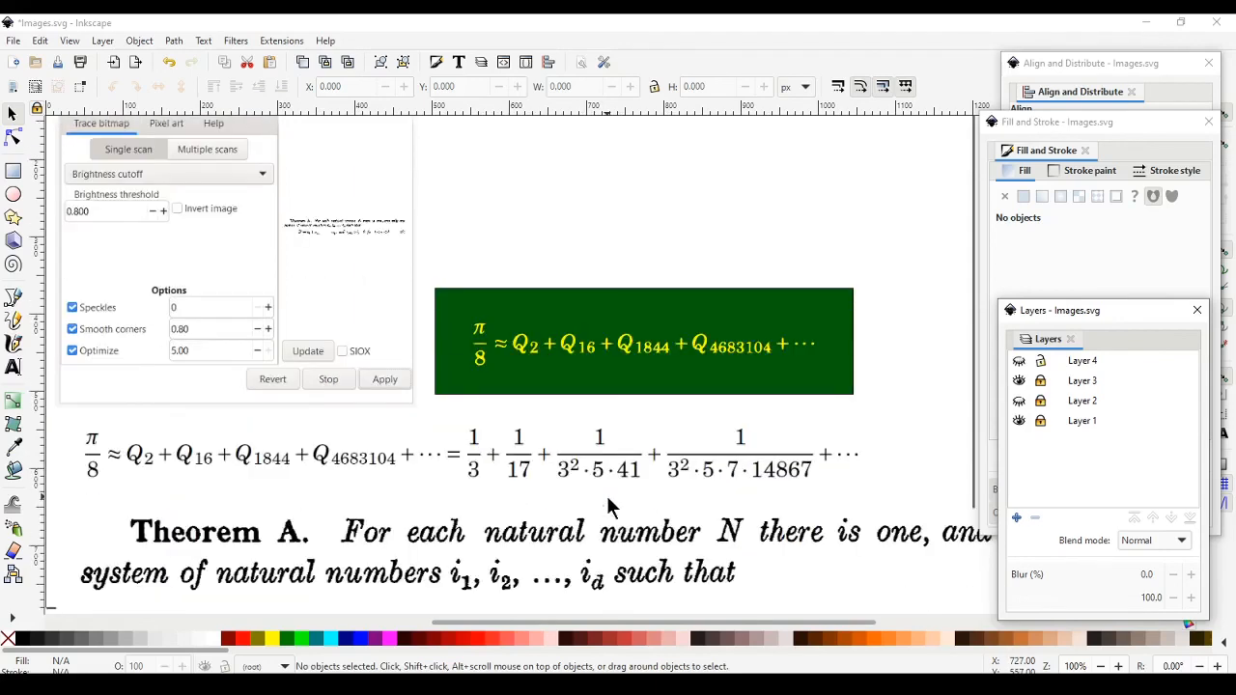
left_click(1019, 401)
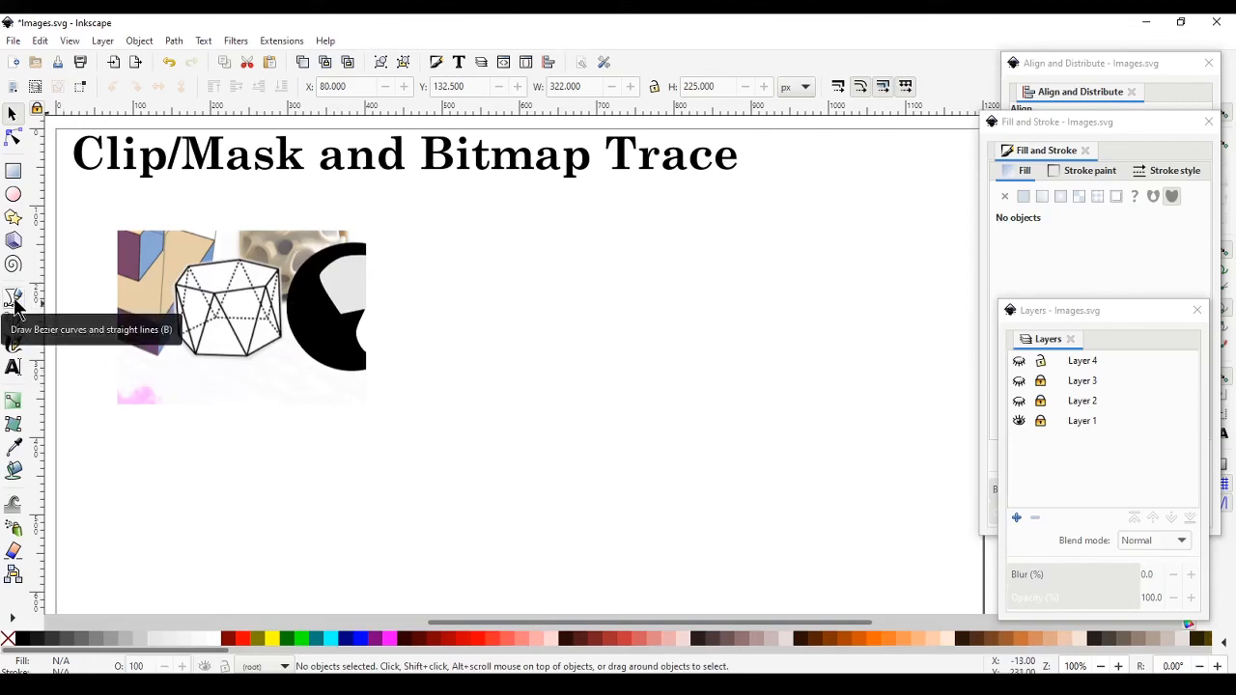
Move the pasted screenshot image to about X 169, Y 155.5 px below the title.
left_click_drag(256, 342, 326, 361)
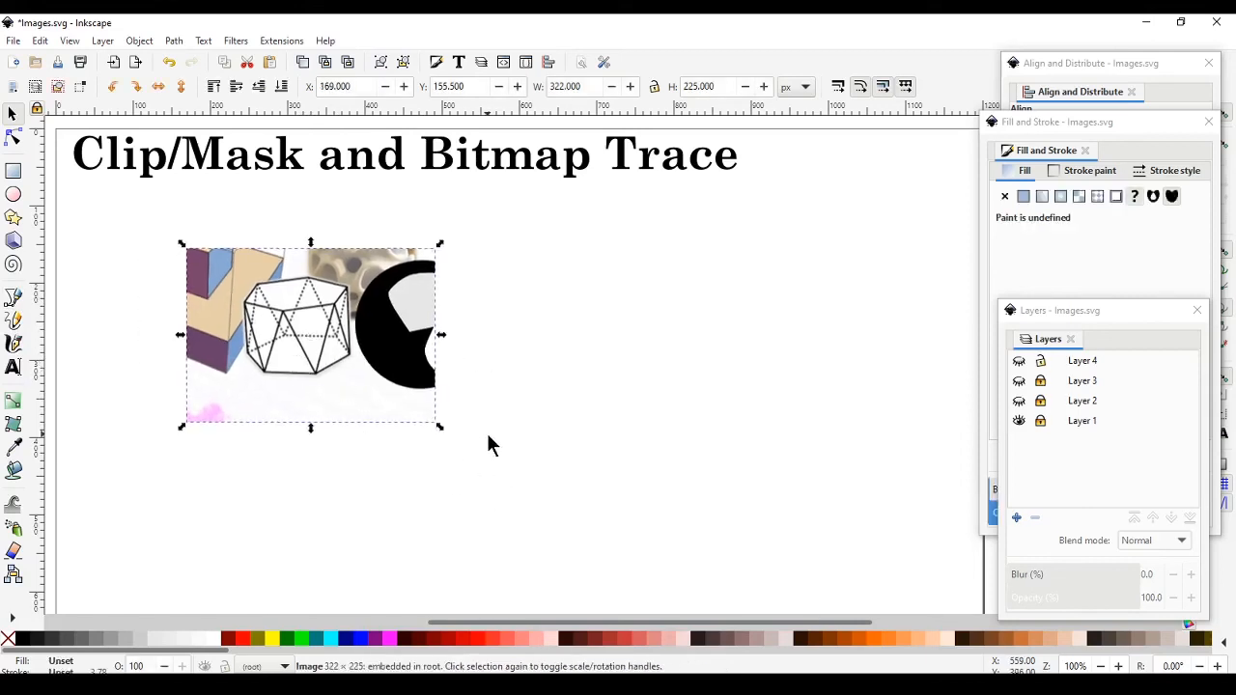
key("Print")
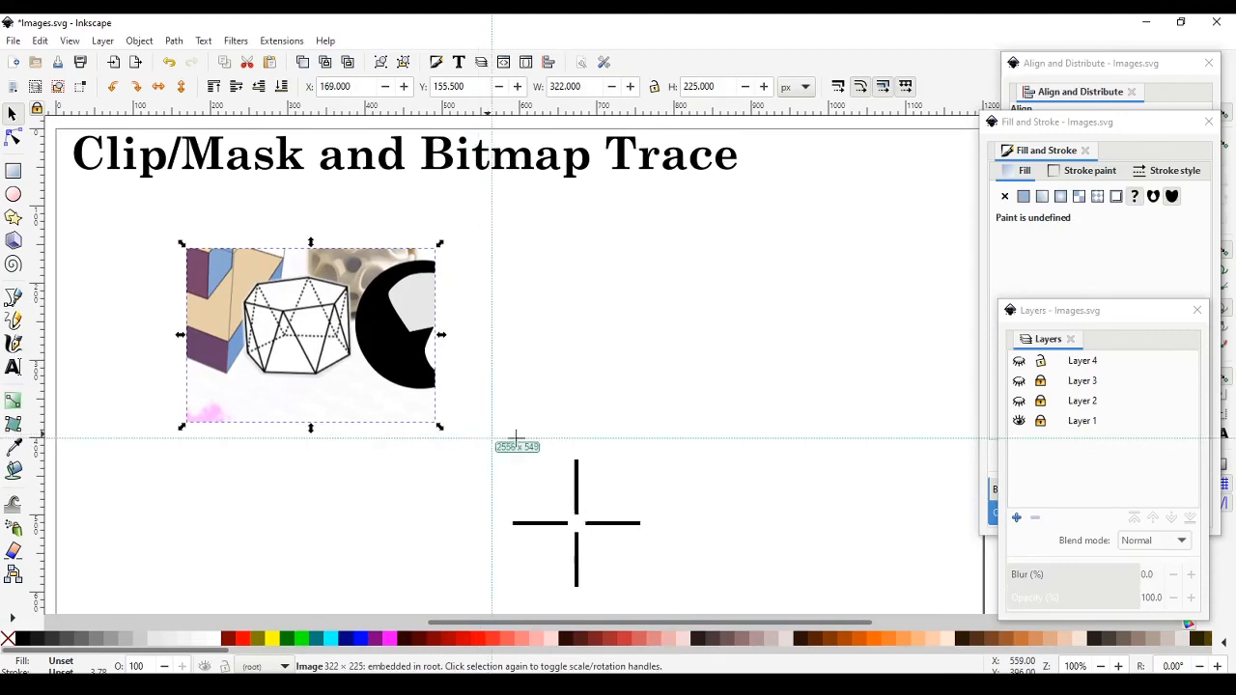
key("Escape")
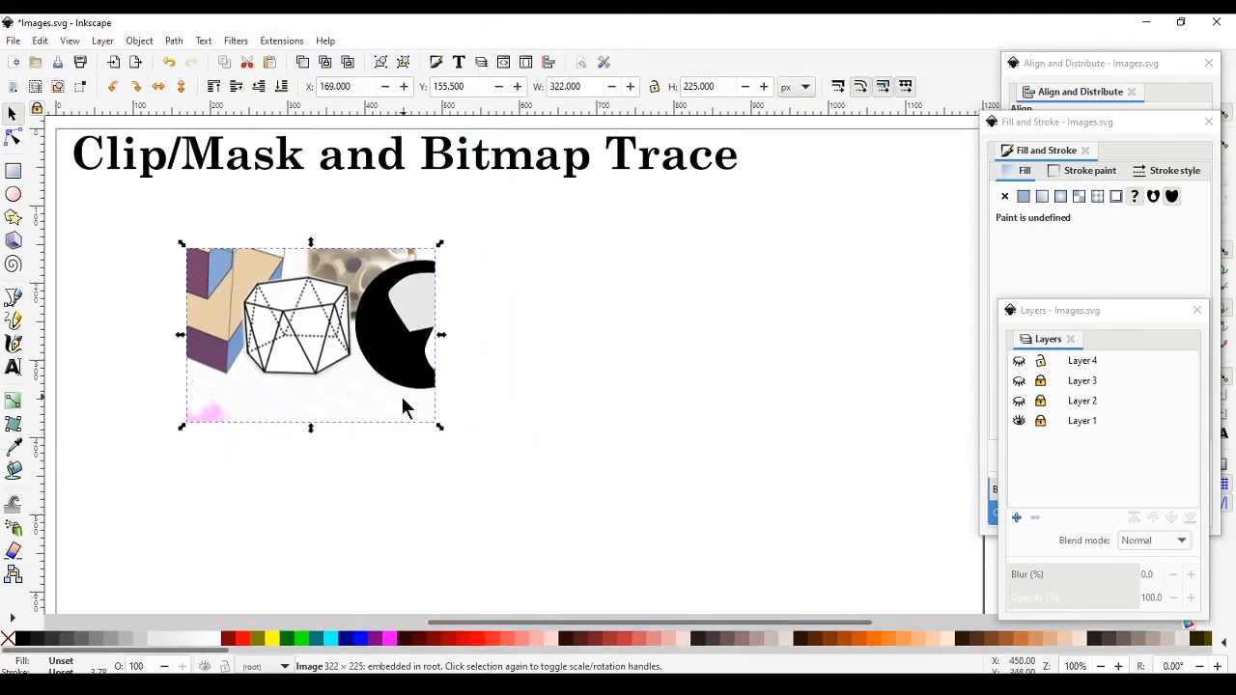
Trace a closed eight-node straight-line Bezier path just outside the edges of the white polyhedron in the image.
key("3")
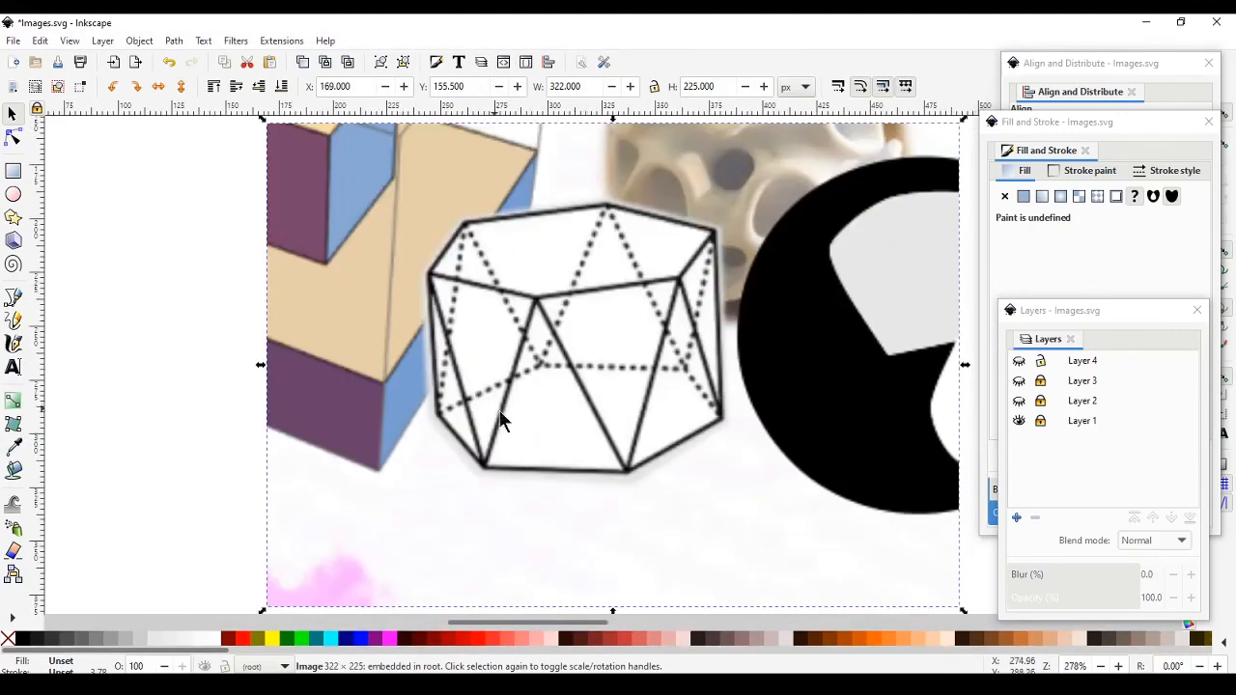
left_click(700, 405)
scroll(617, 424, "right", 3)
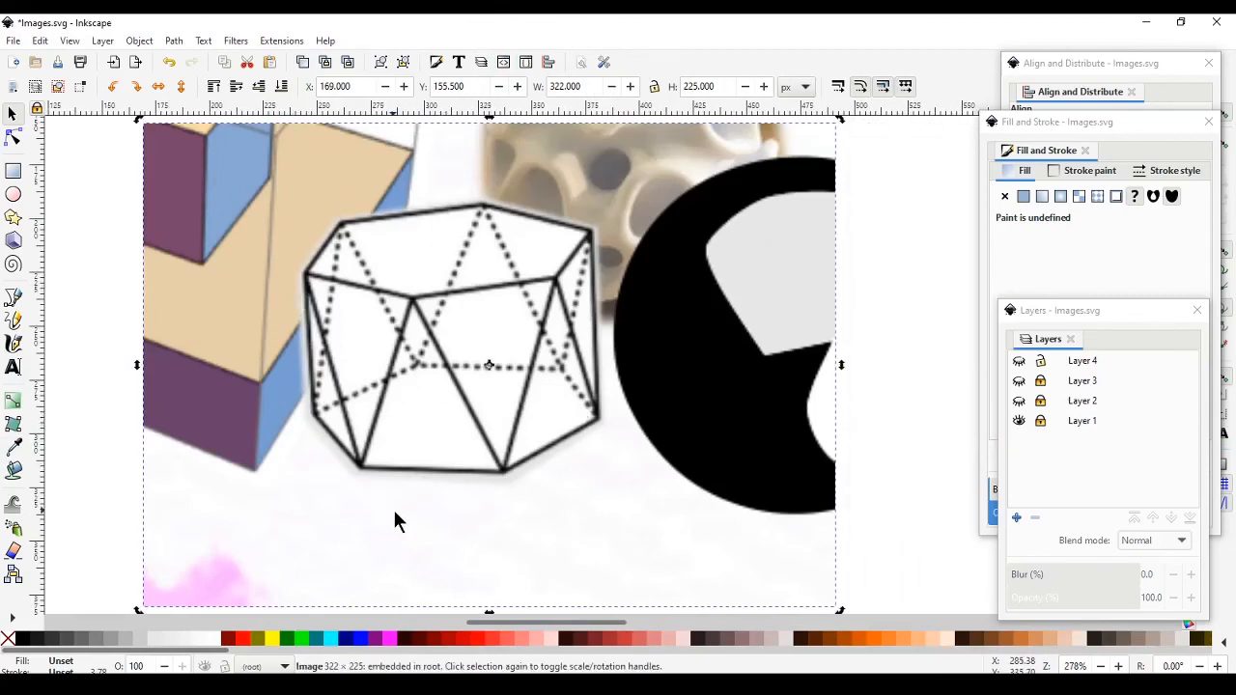
left_click(13, 296)
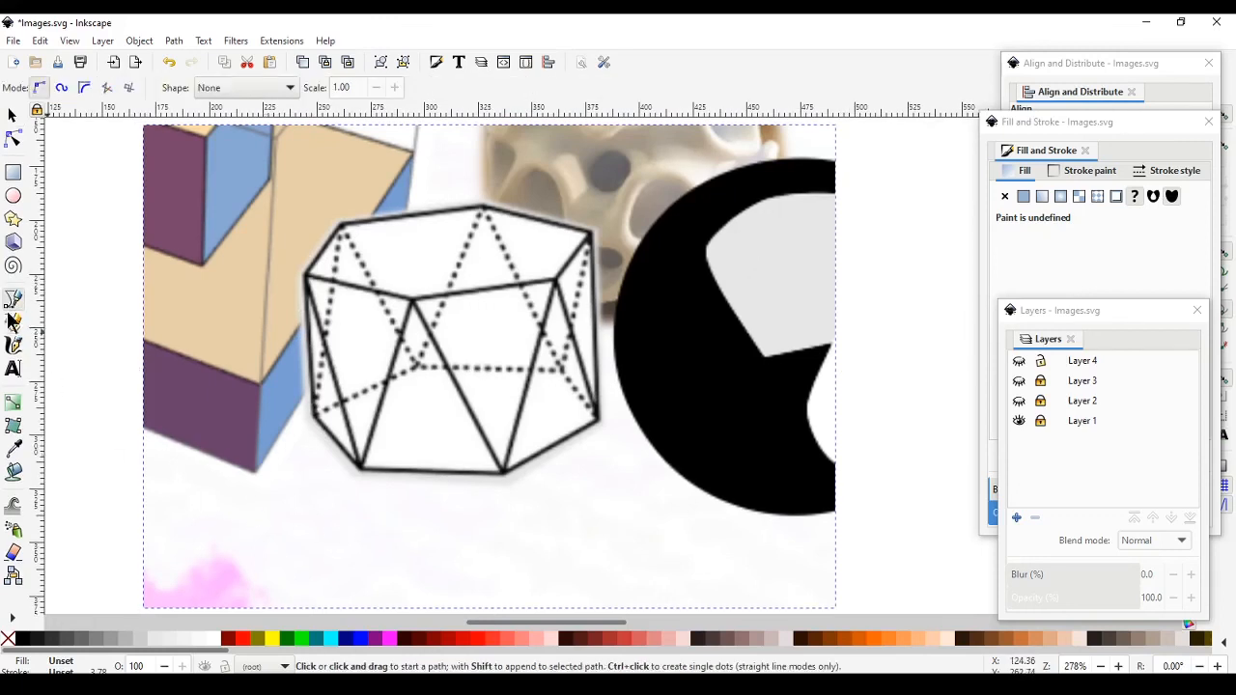
left_click(299, 274)
left_click(339, 226)
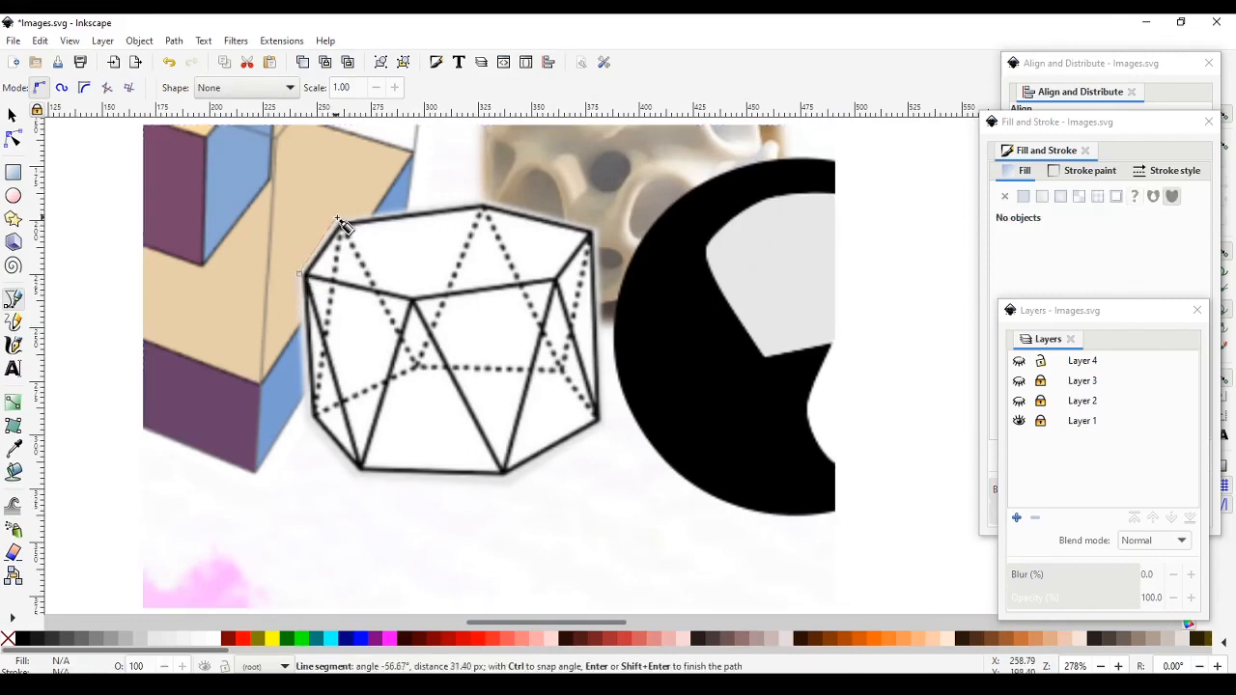
left_click(486, 203)
left_click(599, 236)
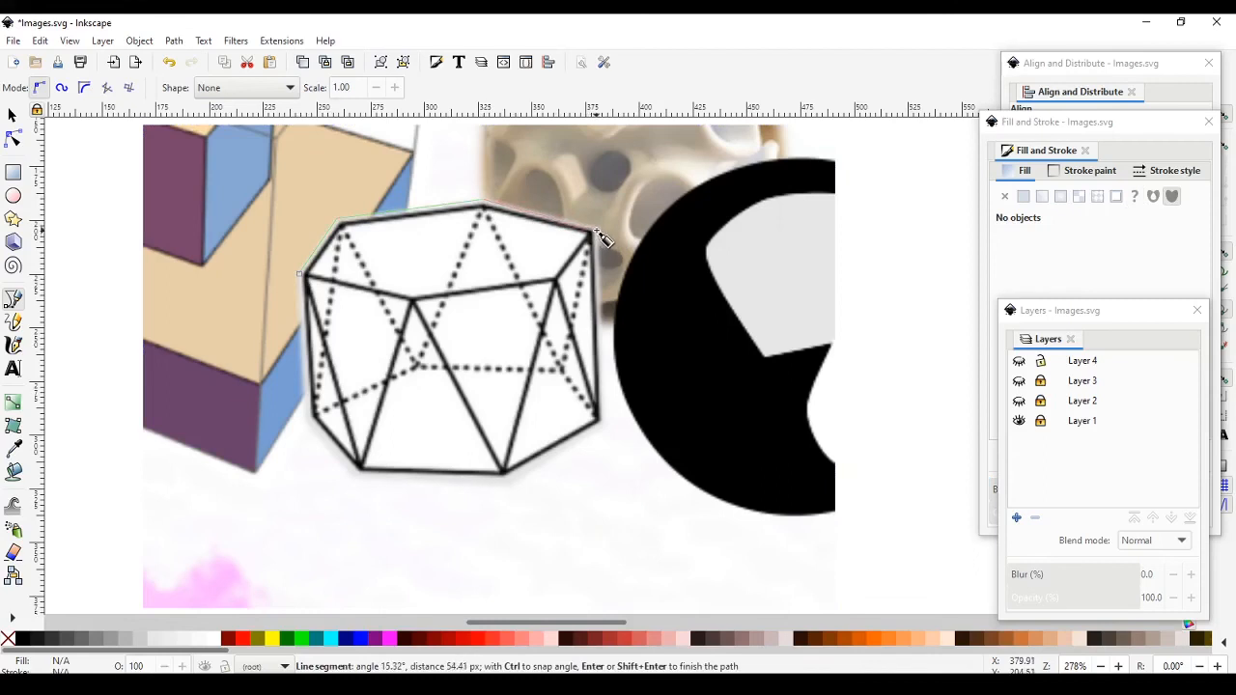
left_click(600, 422)
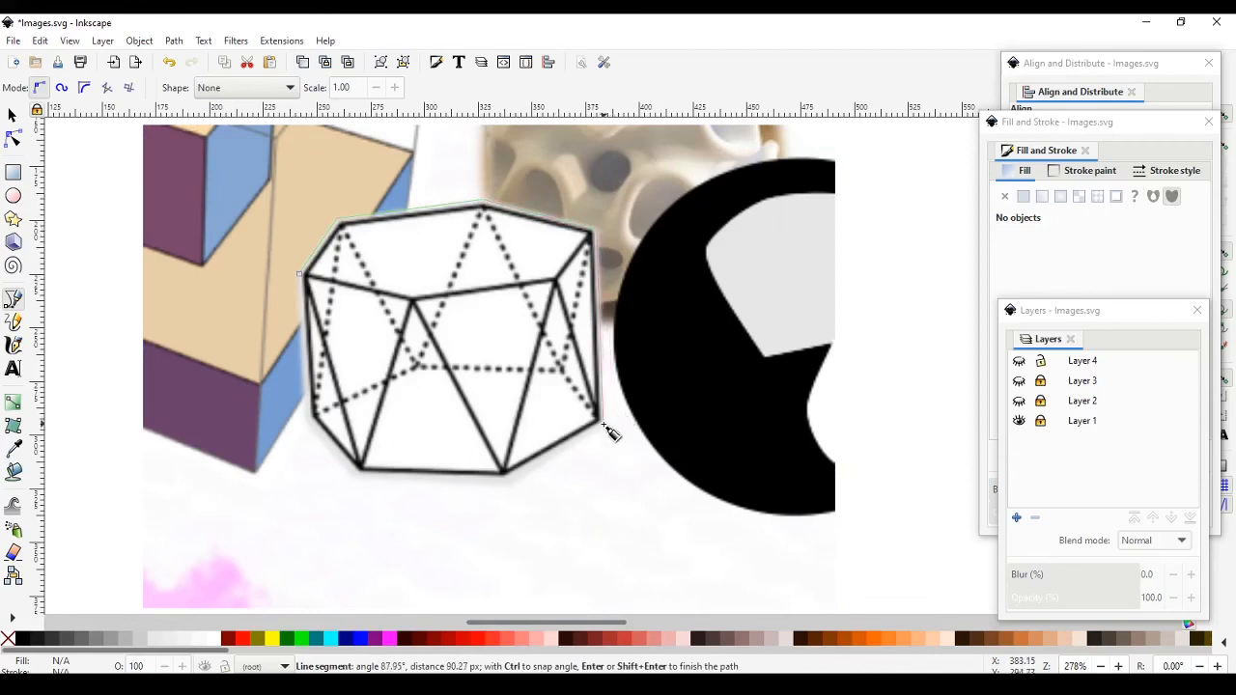
left_click(503, 474)
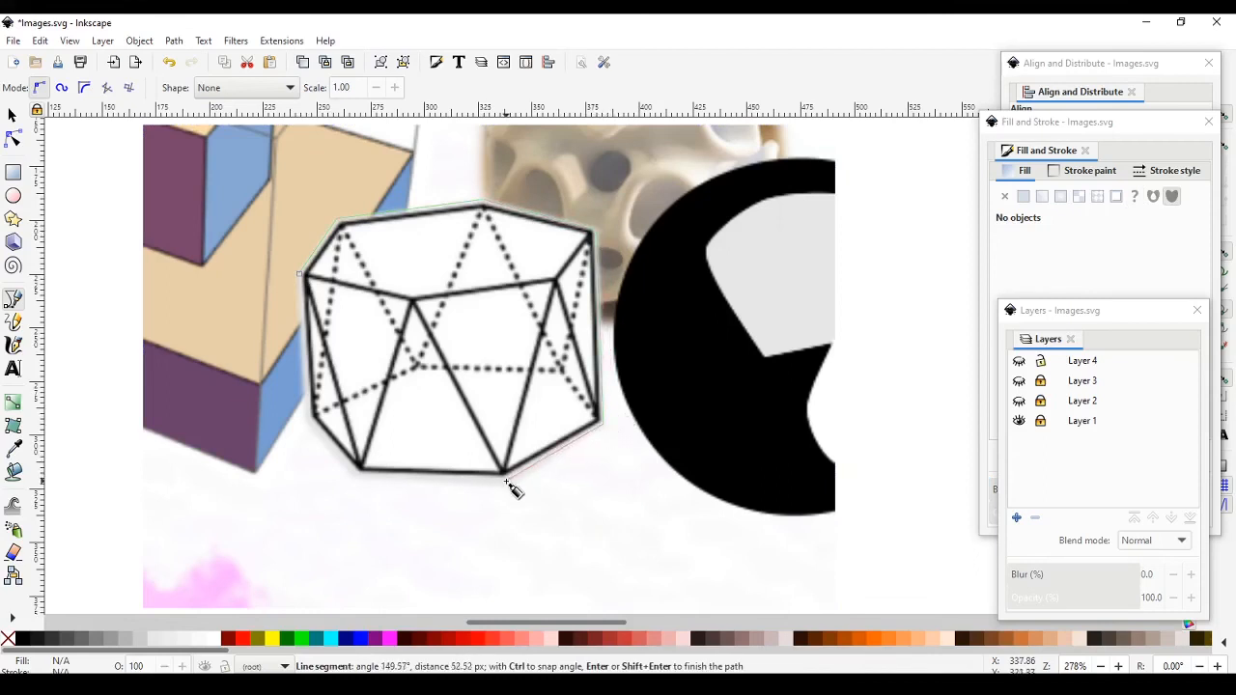
left_click(360, 473)
left_click(311, 415)
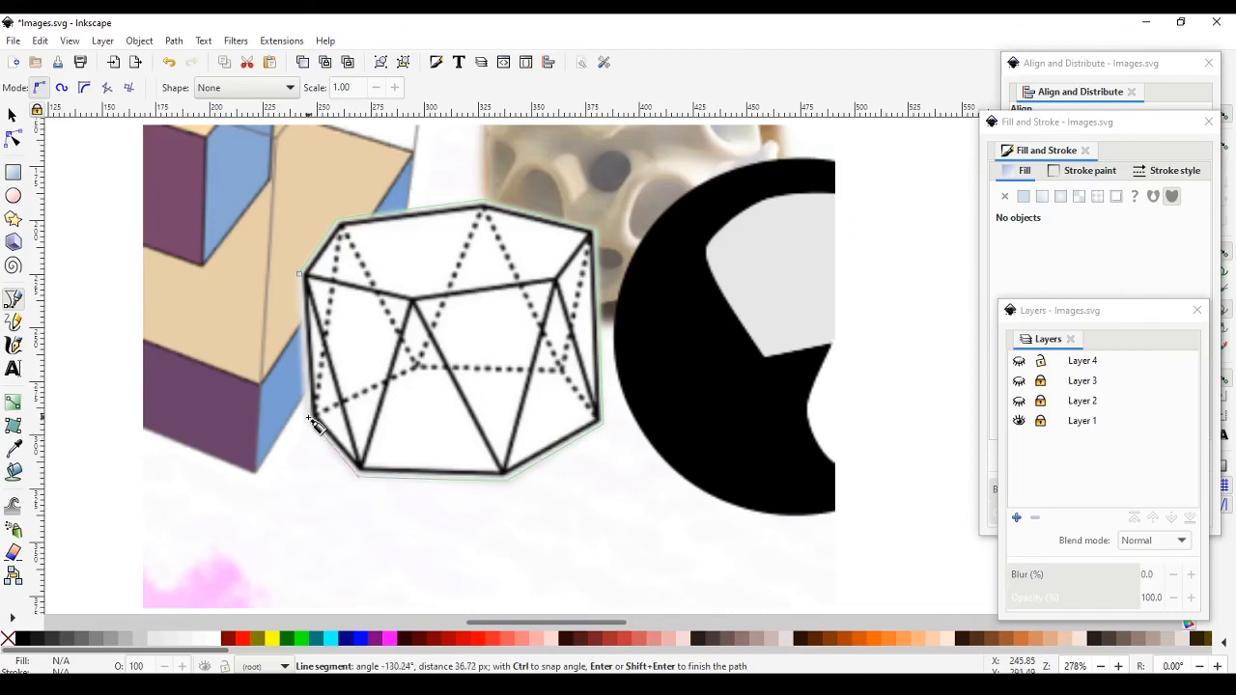
left_click(302, 277)
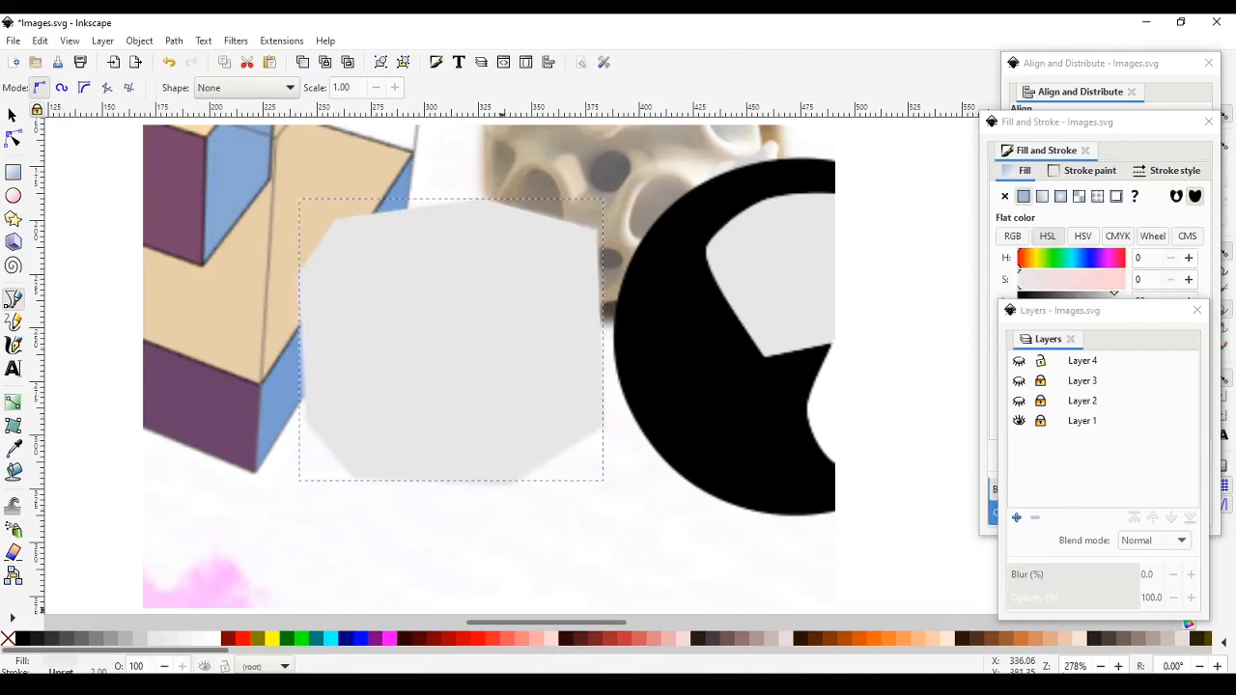
Remove the fill from the traced path and give it a red stroke.
left_click(1132, 134)
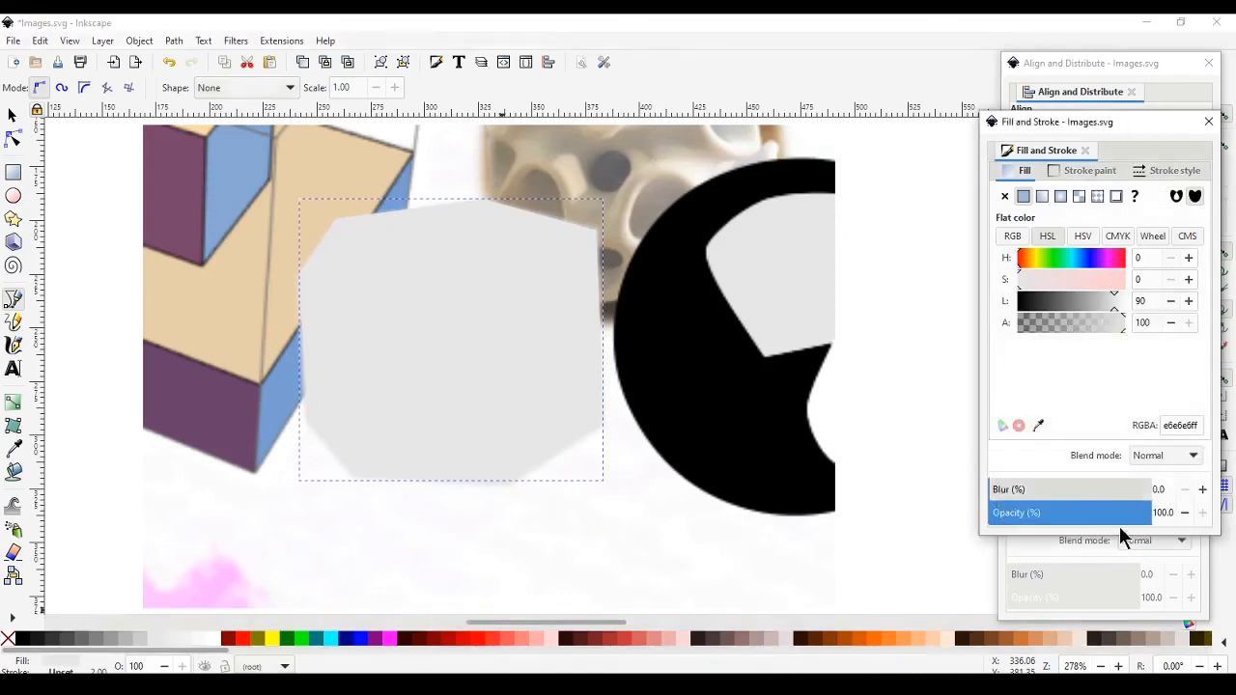
left_click(19, 639, "shift")
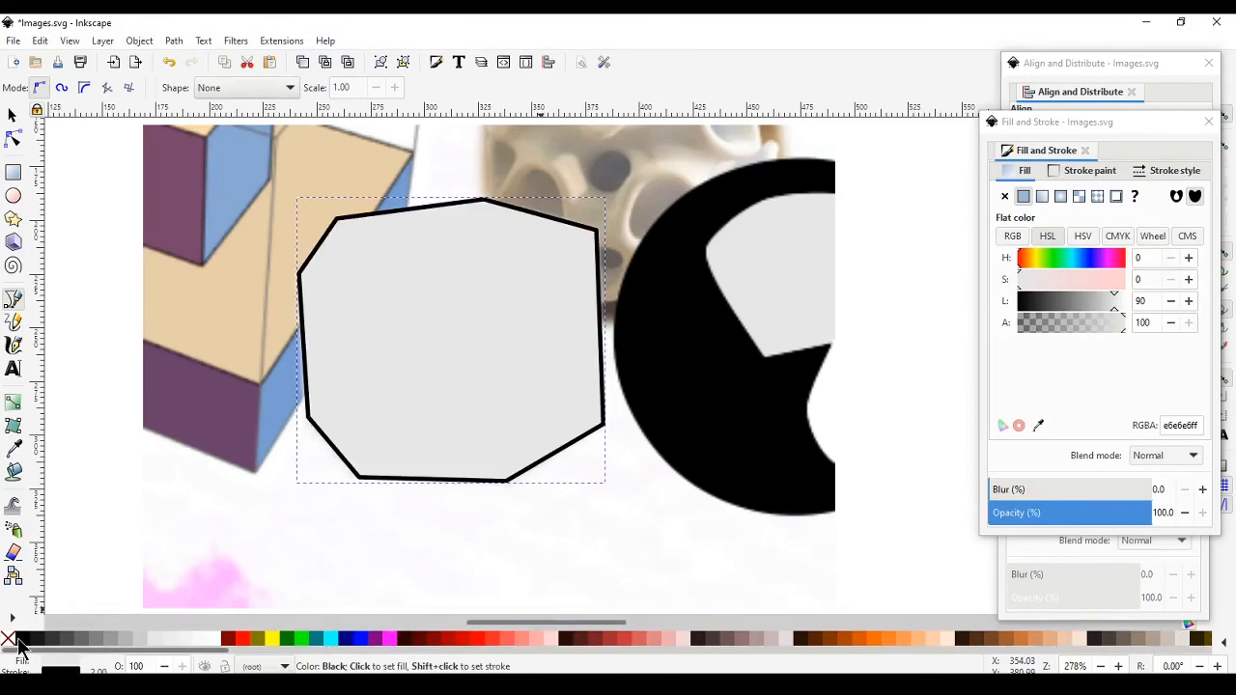
left_click(1005, 490)
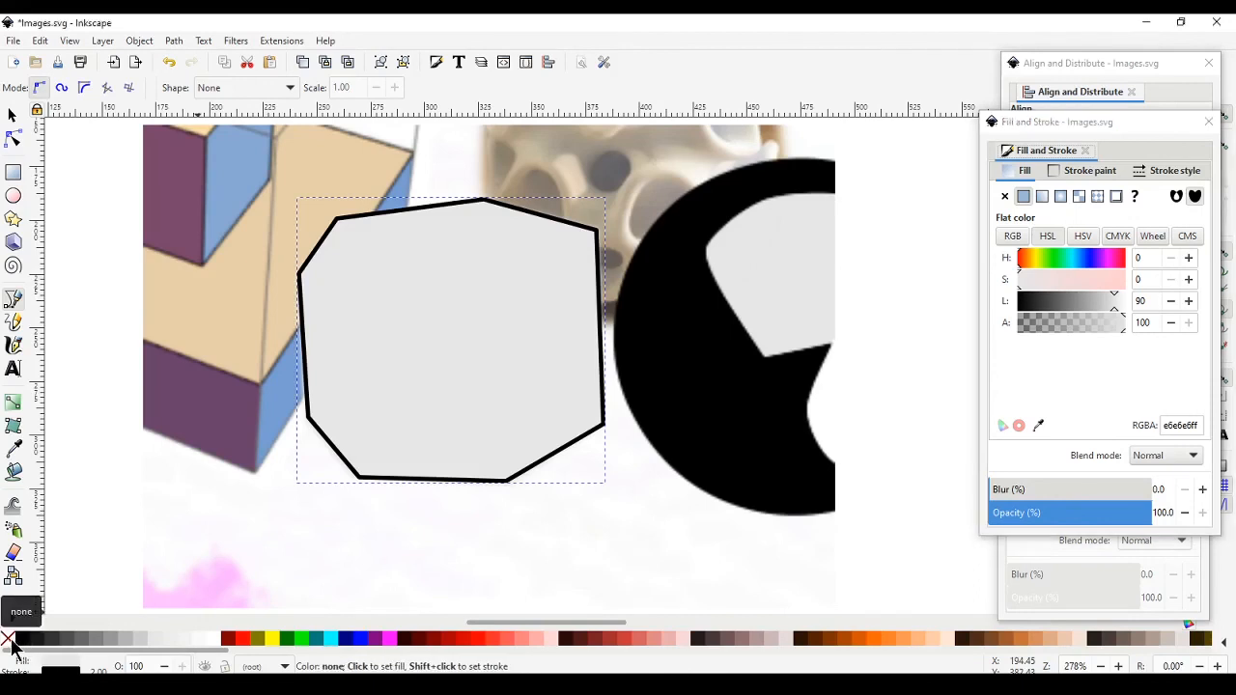
left_click(14, 642)
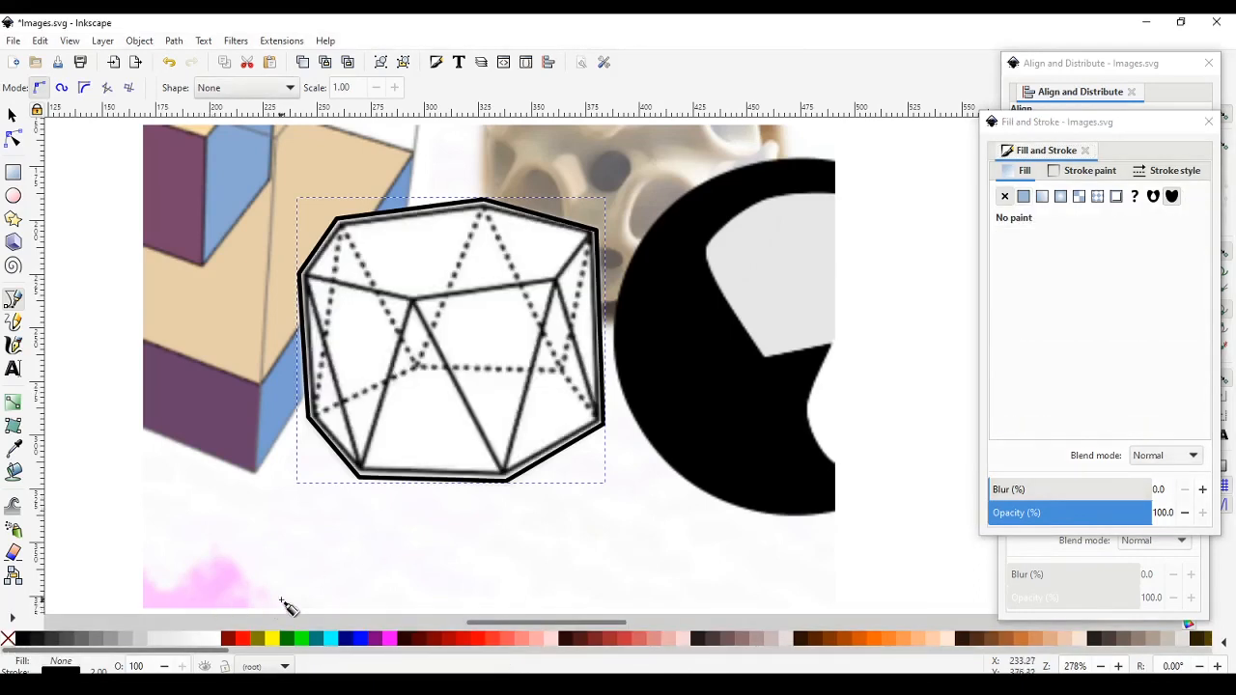
left_click(245, 642, "shift")
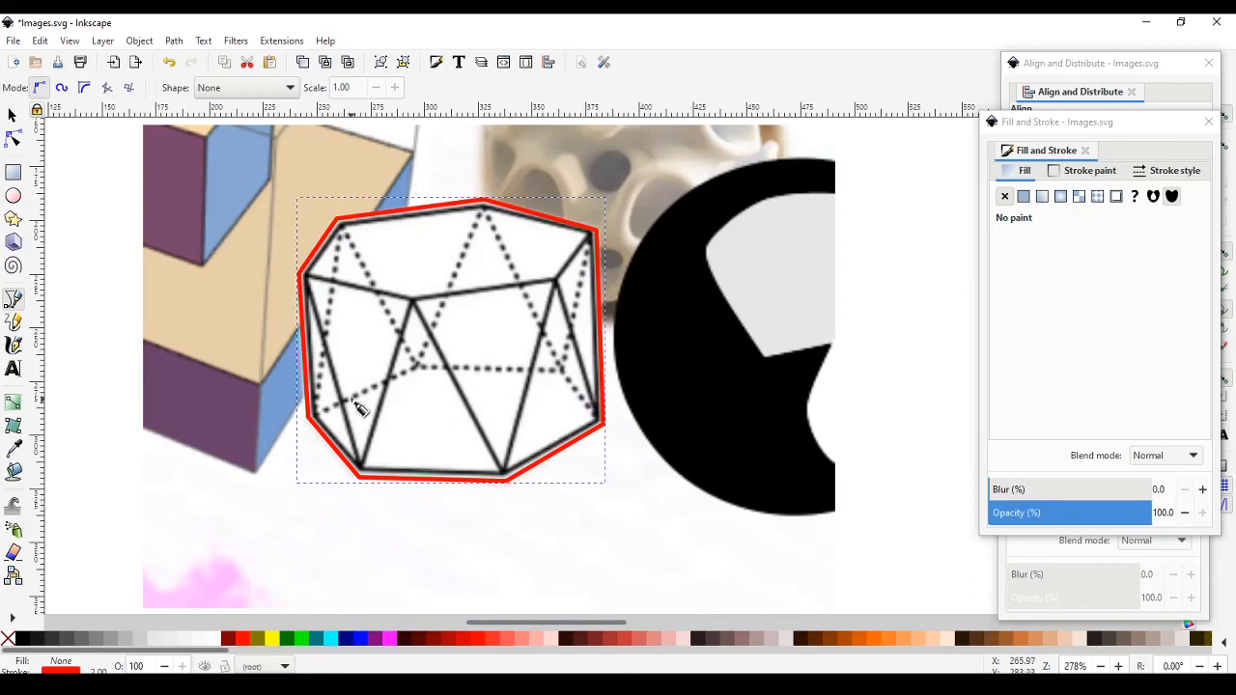
Select the red outline and the image individually with the Selector tool to check they are separate objects, and clear the selection.
left_click(11, 114)
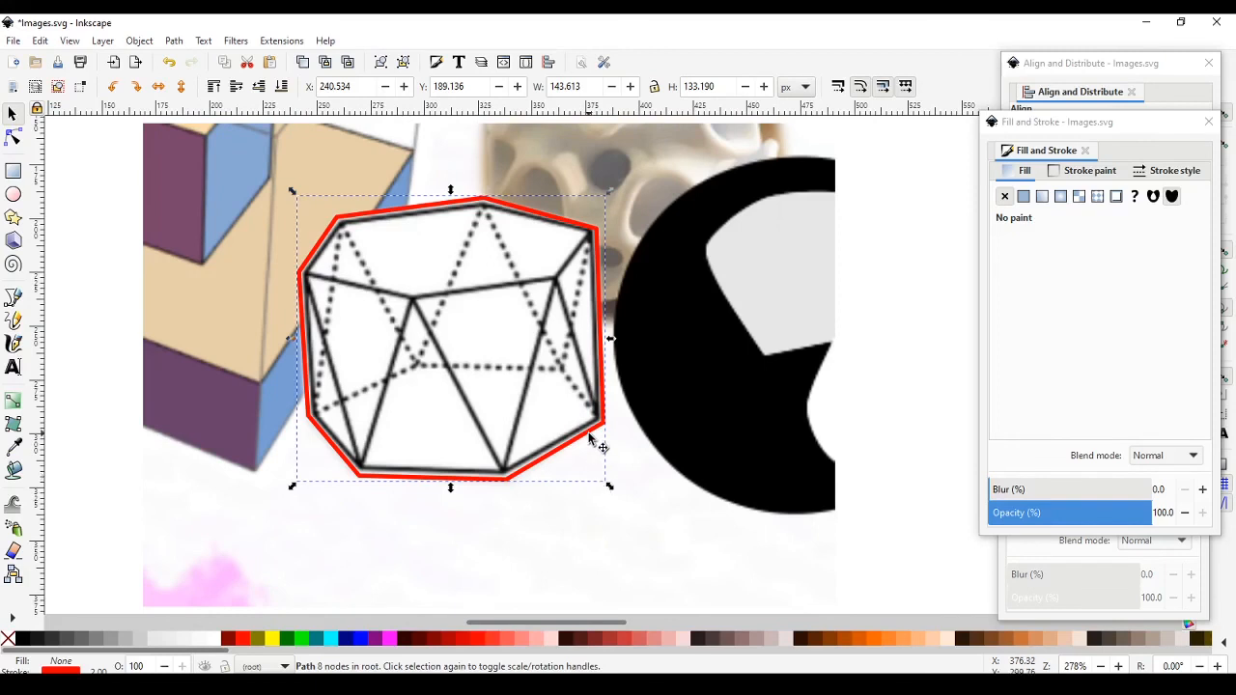
left_click(568, 529)
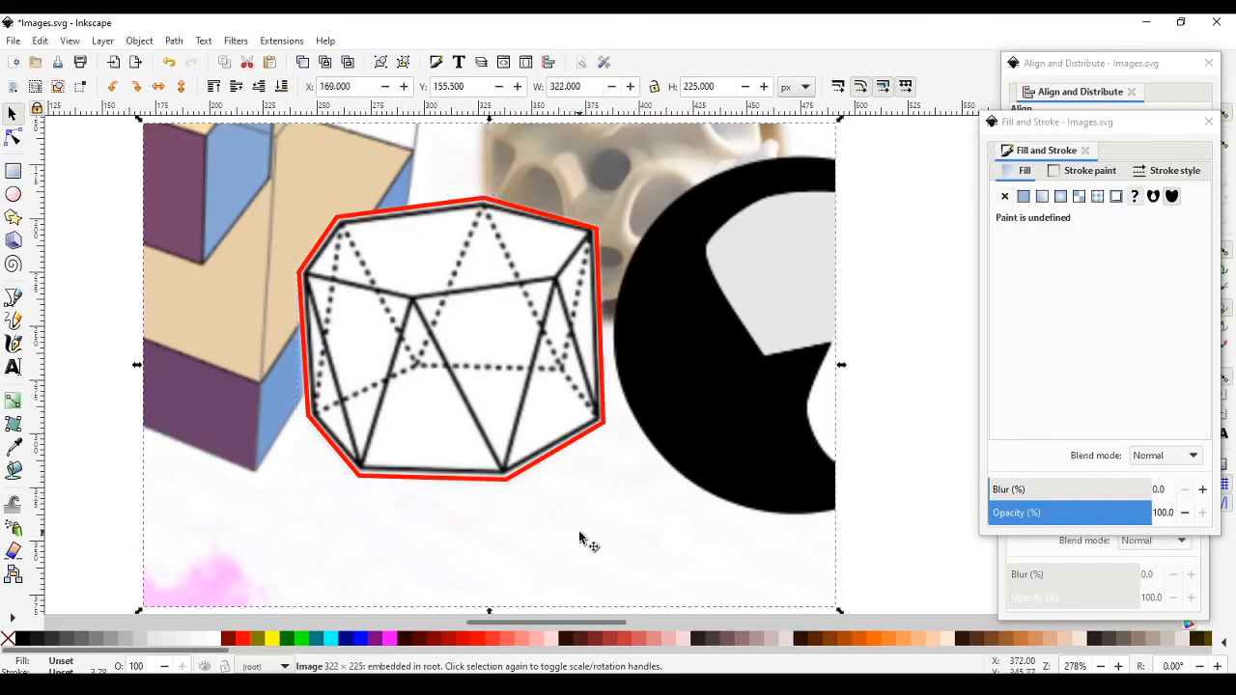
left_click(541, 461)
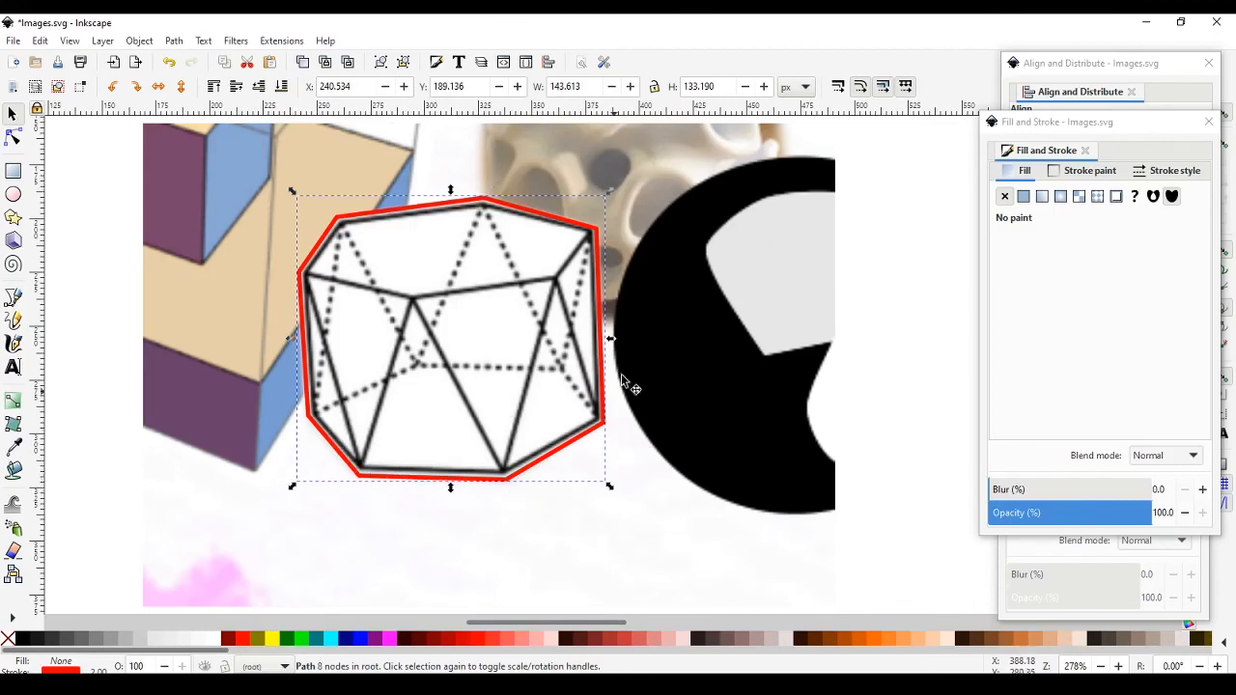
left_click(562, 466)
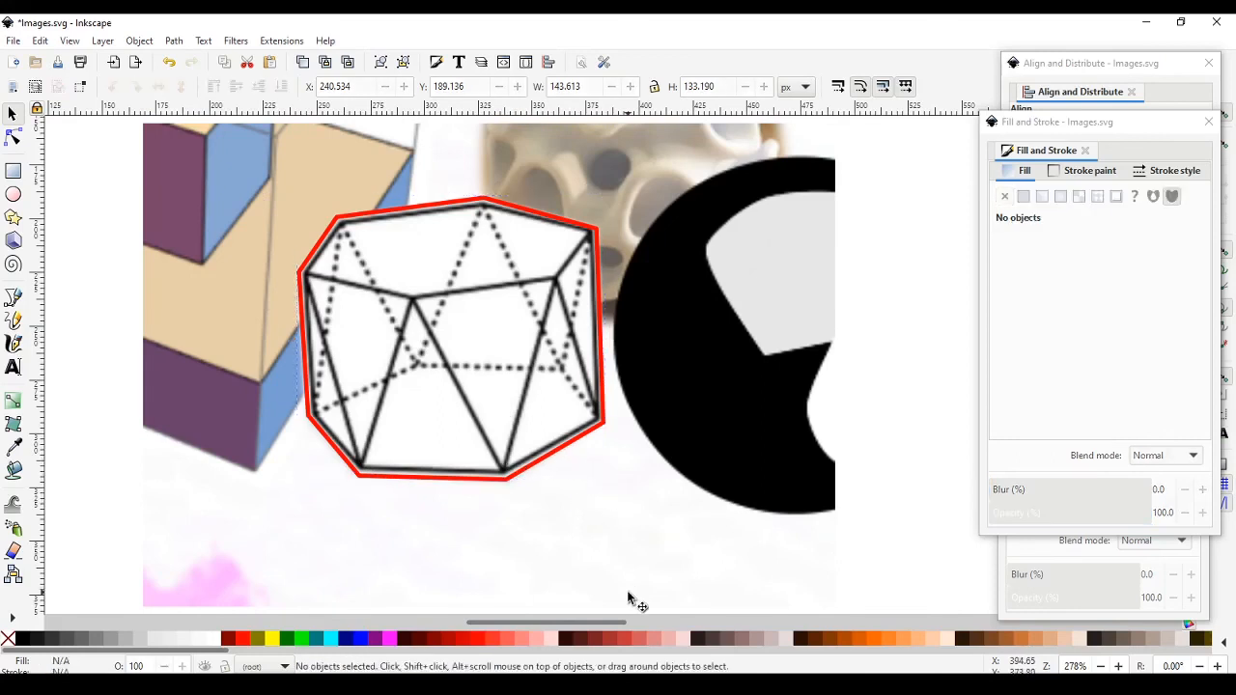
left_click(337, 499)
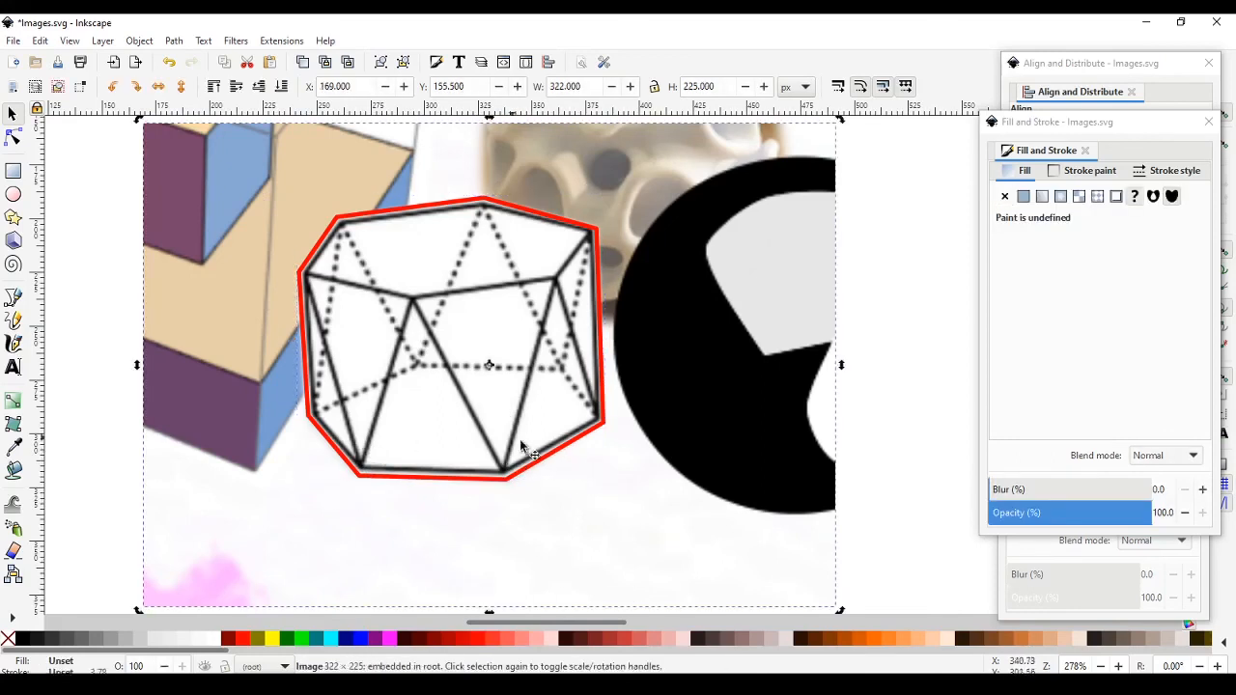
left_click(899, 419)
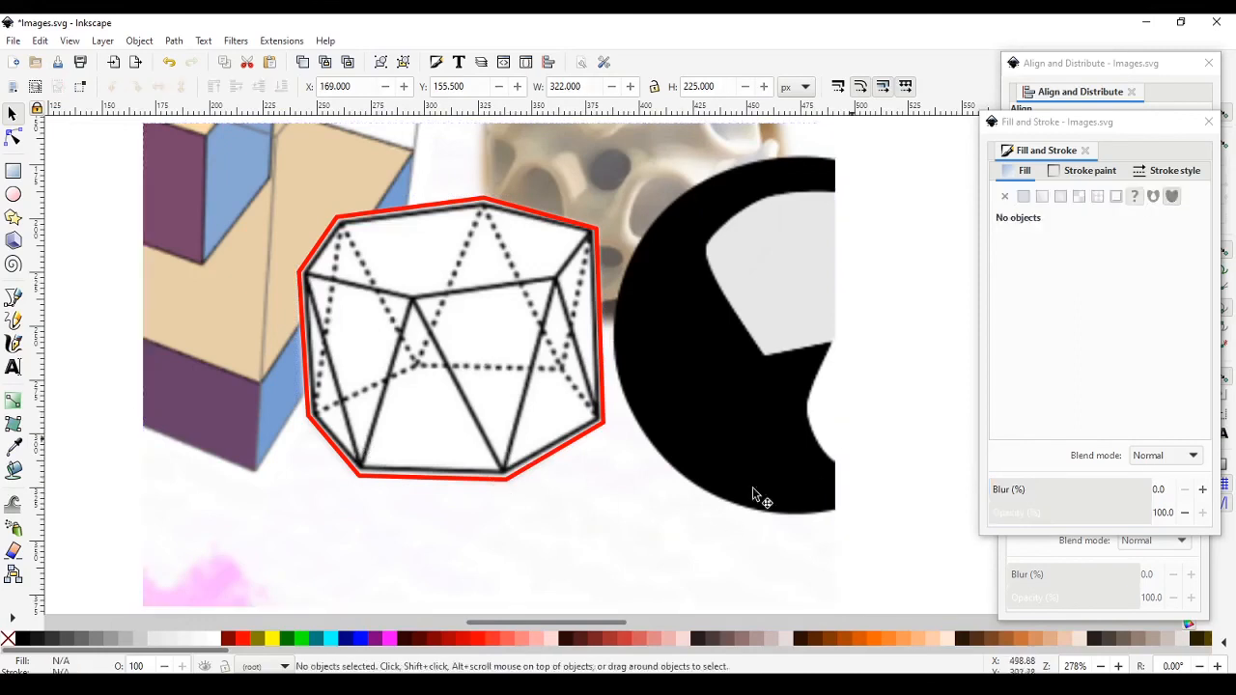
Select the image together with the red outline and clip the image to that outline with Set Clip.
left_click(518, 426)
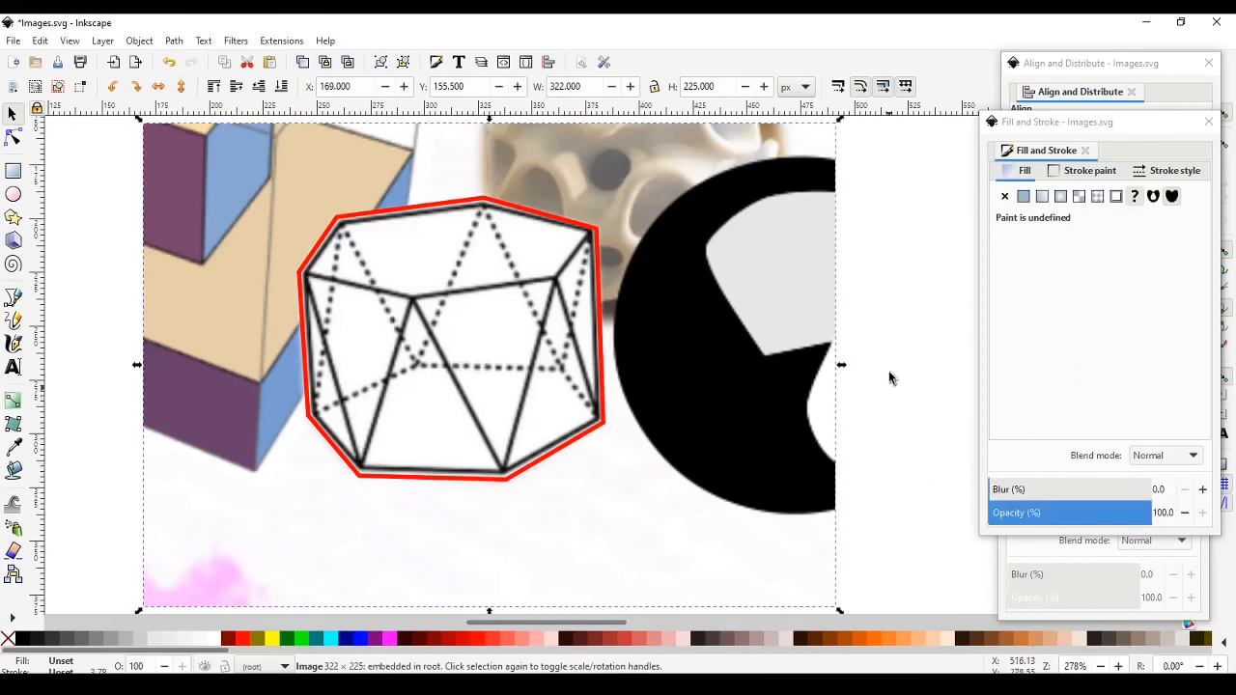
left_click(529, 467, "shift")
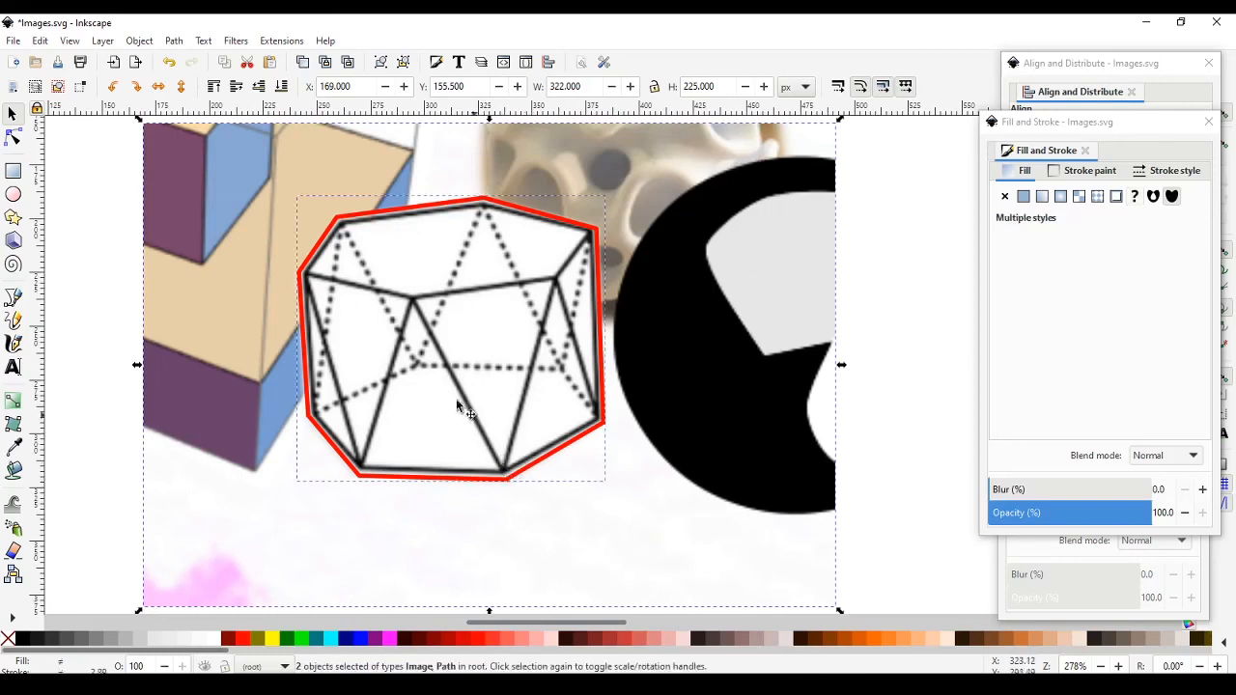
left_click(145, 44)
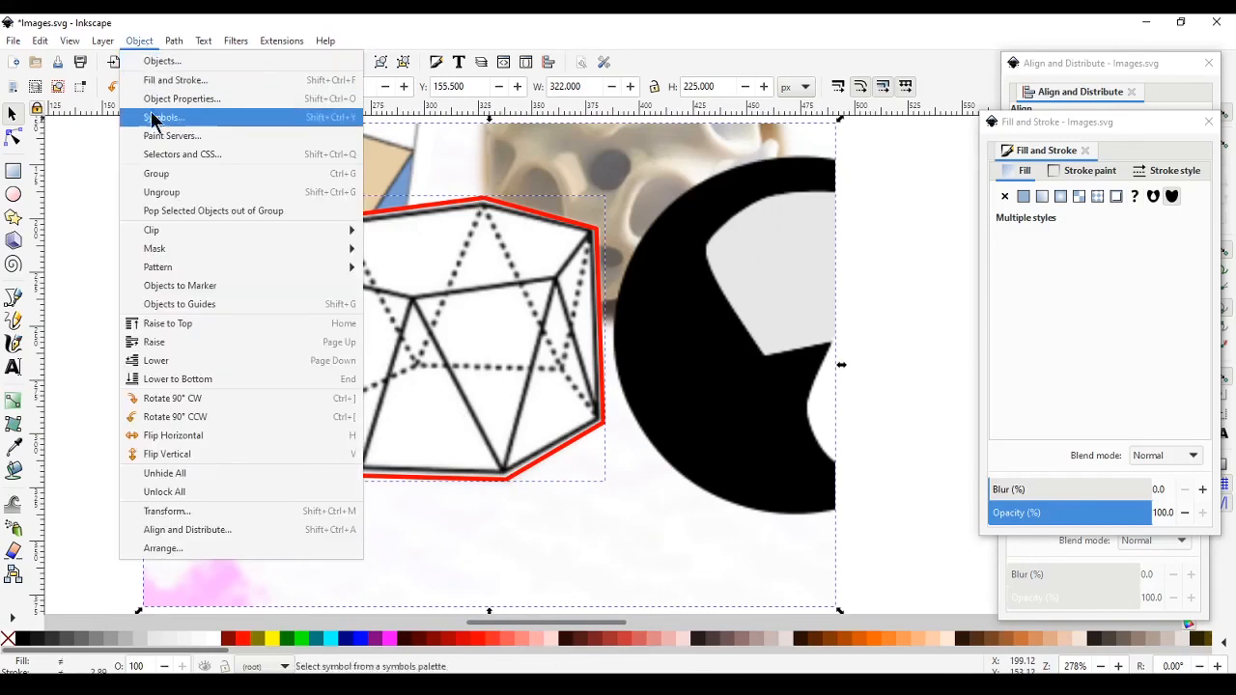
mouse_move(175, 234)
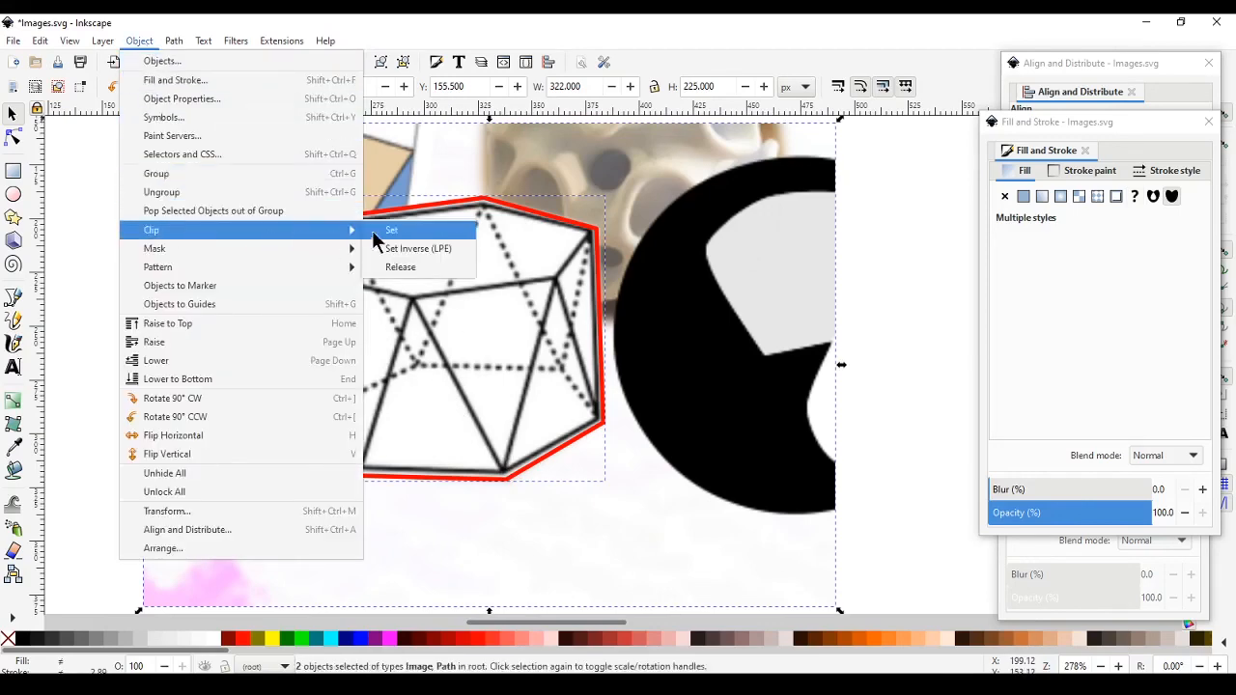
left_click(546, 21)
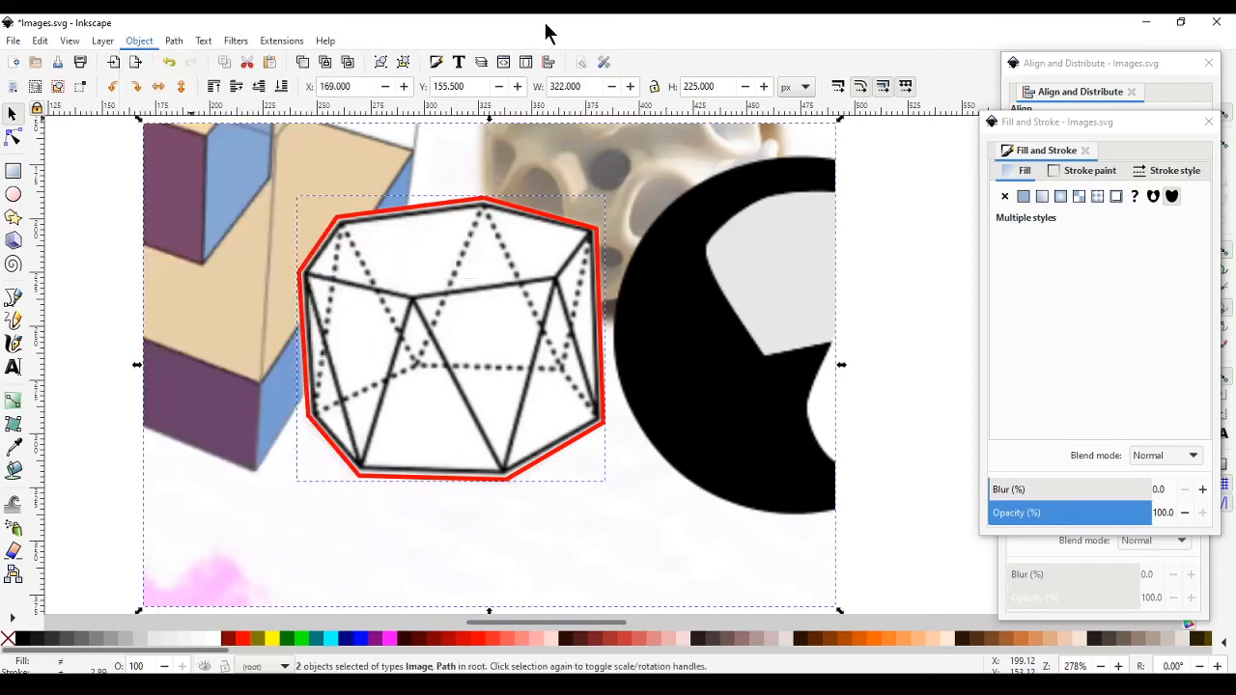
right_click(429, 381)
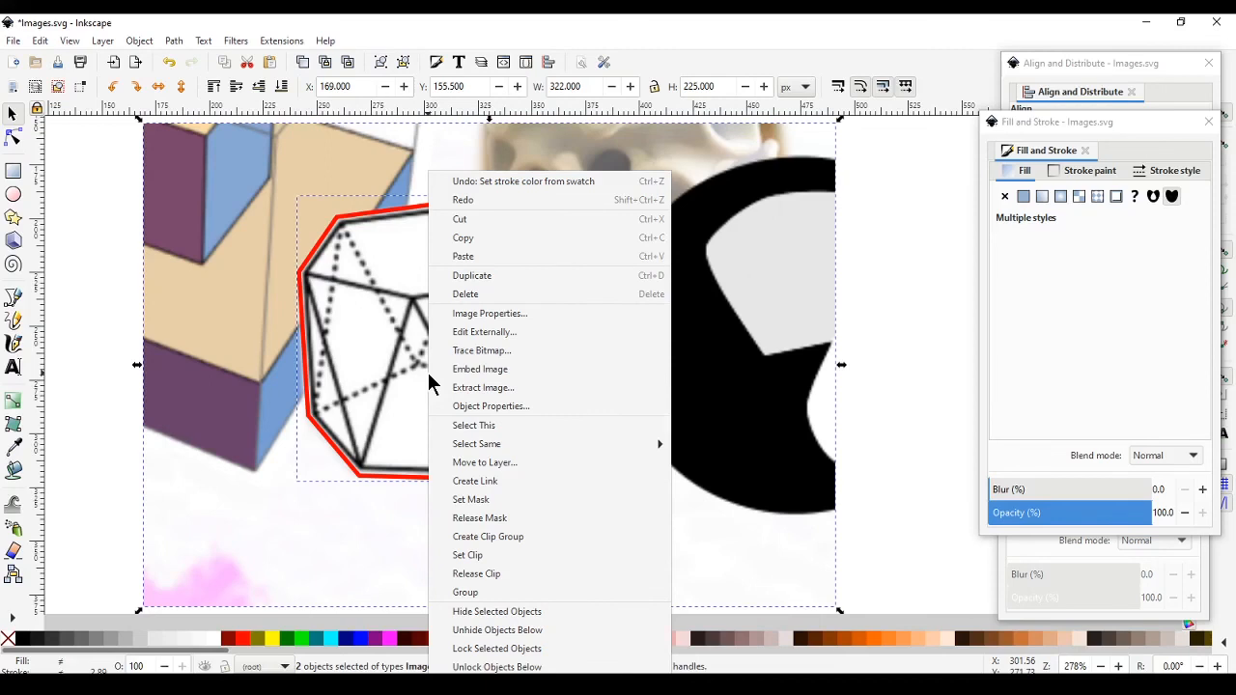
left_click(504, 558)
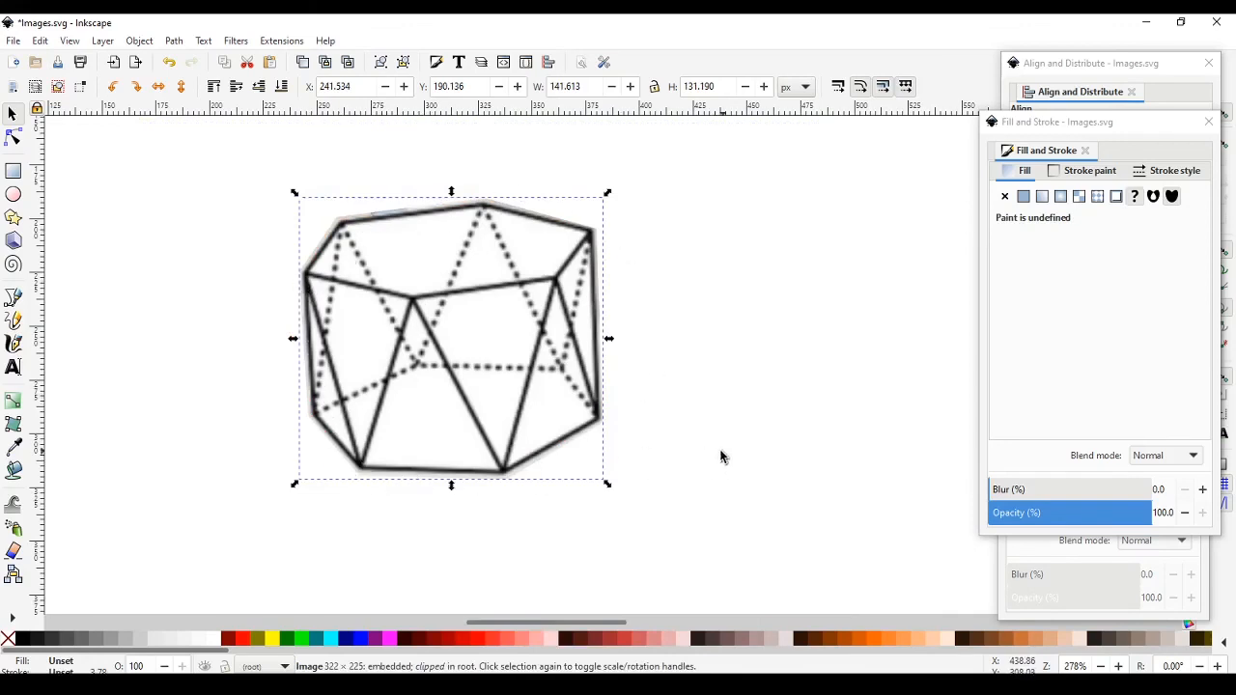
Move the clipped polyhedron image to about X 125, Y 147 px, below the page title, and clear the selection.
left_click(661, 464)
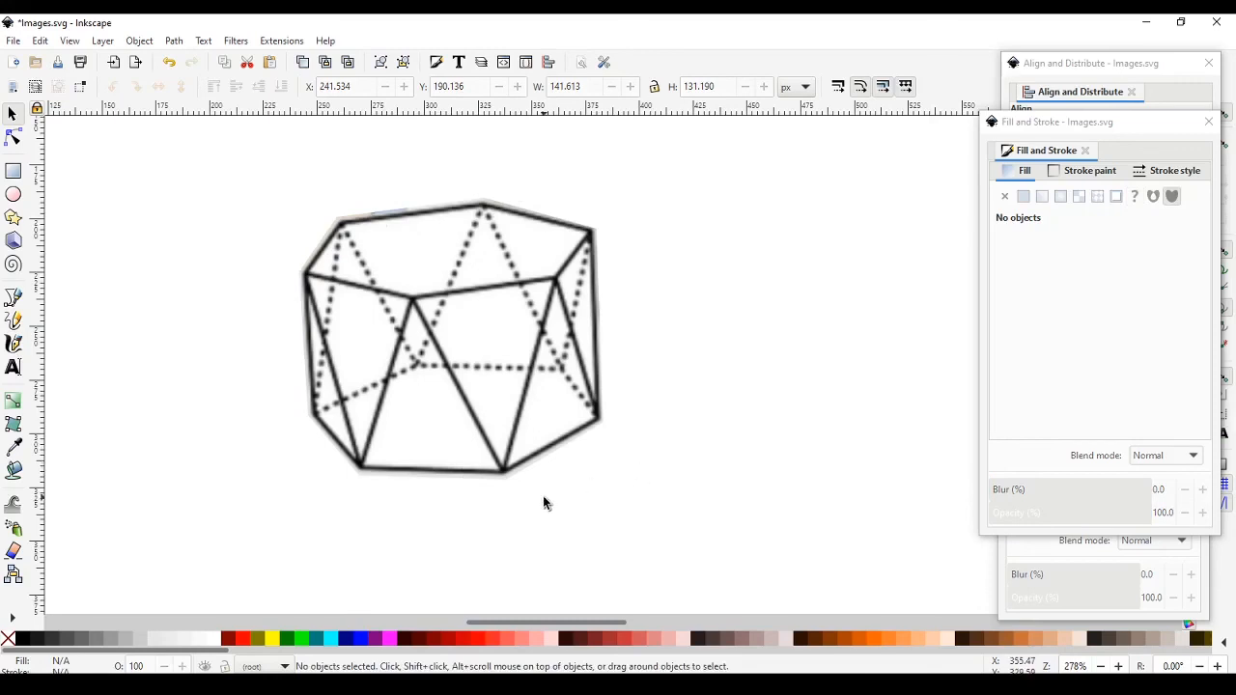
key("1")
left_click_drag(566, 387, 472, 357)
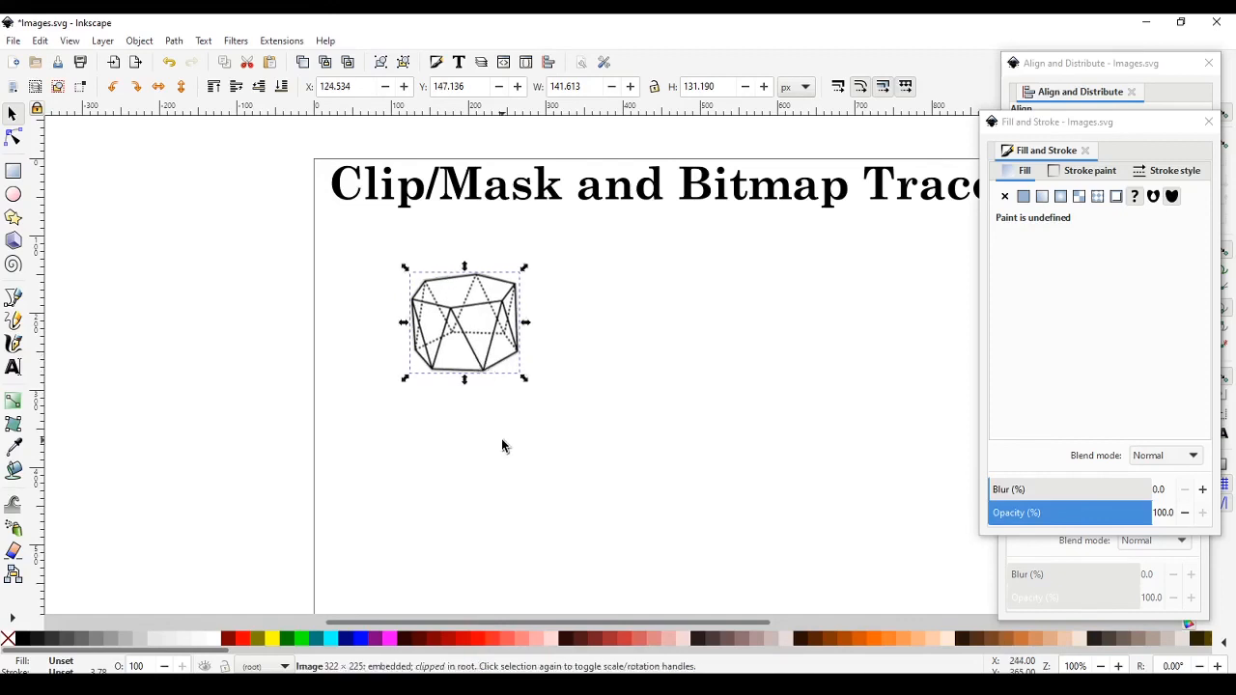
left_click(502, 446)
Draw a rectangle about 365 by 186 px below the polyhedron and fill it with dark red #800000.
key("r")
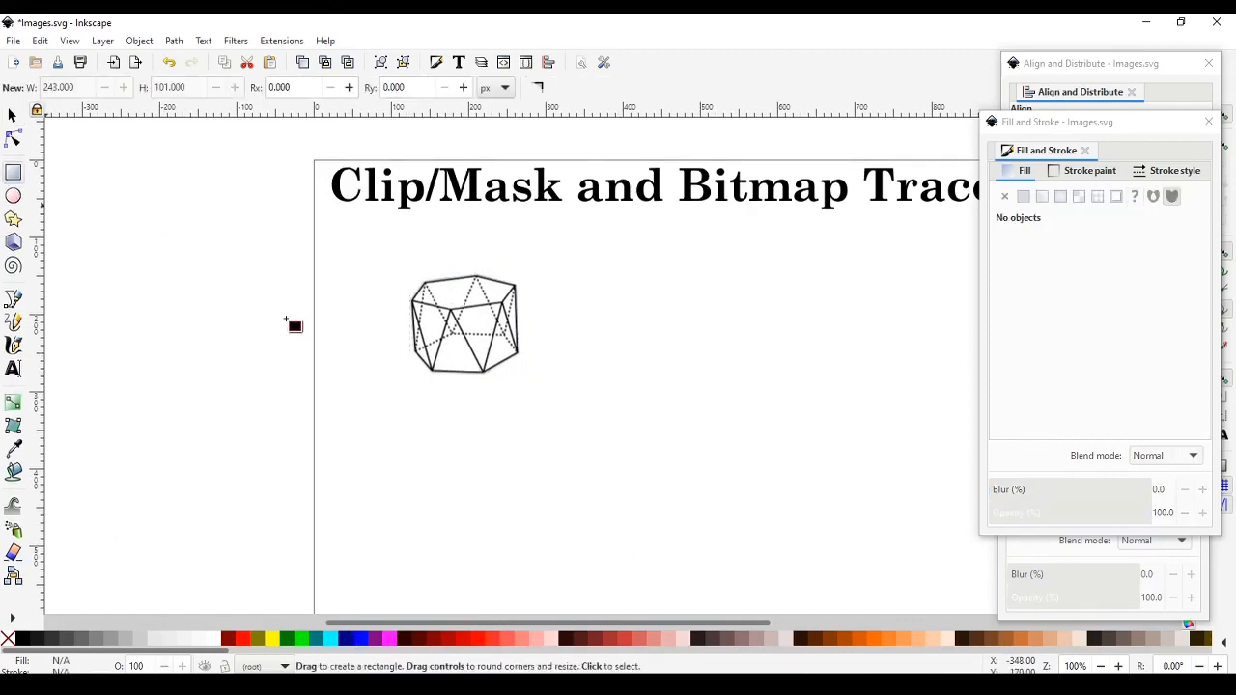
mouse_move(364, 410)
left_mouse_down()
mouse_move(609, 555)
mouse_move(646, 552)
left_mouse_up()
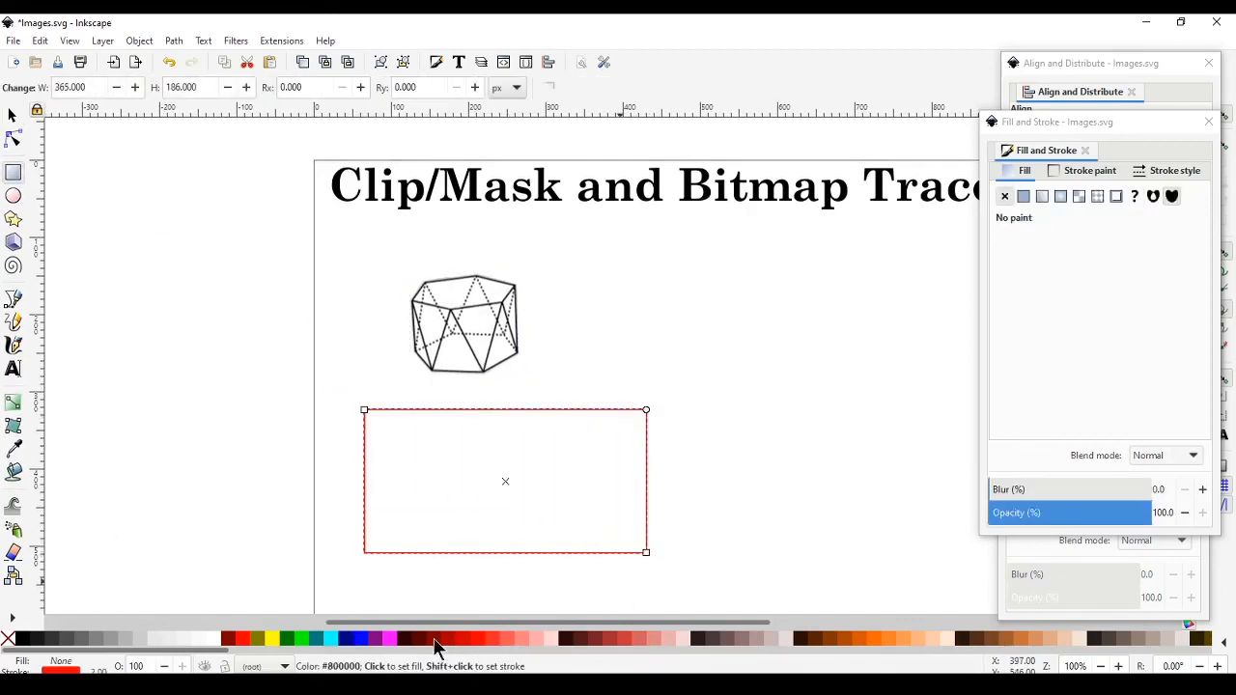
left_click(433, 641)
left_click(12, 115)
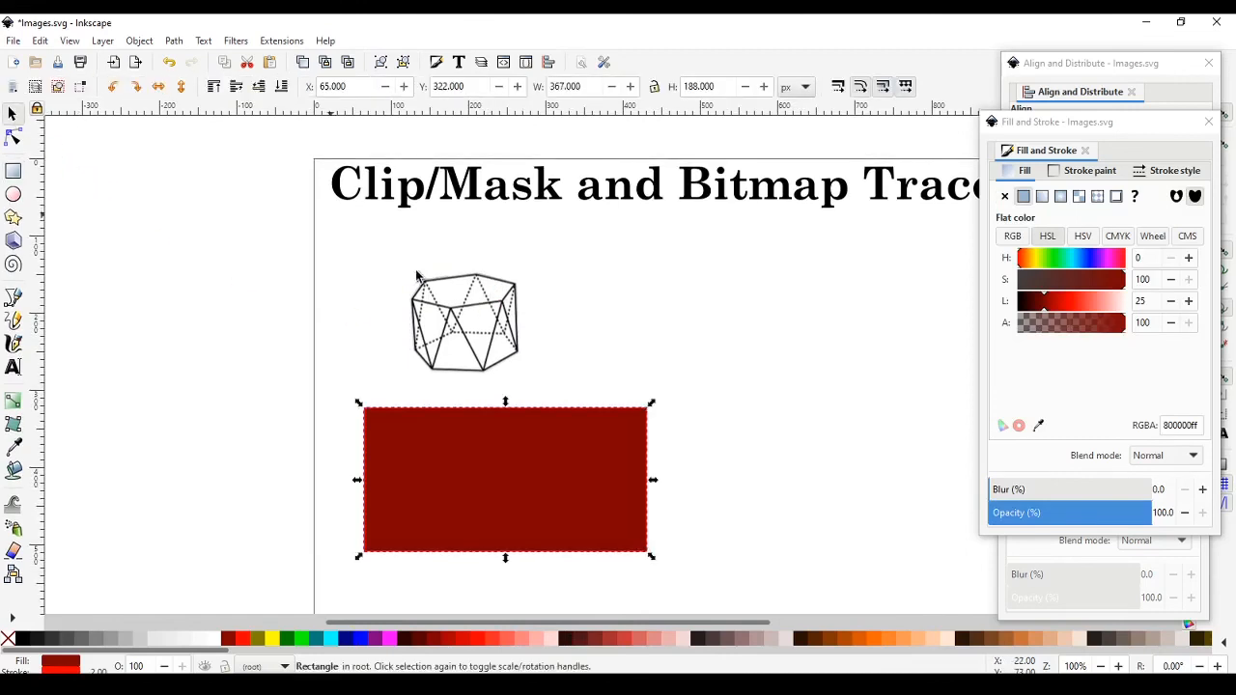
Place the clipped polyhedron over the left part of the dark red rectangle, raise it to the top of the stack, and clear the selection.
left_click_drag(474, 326, 479, 478)
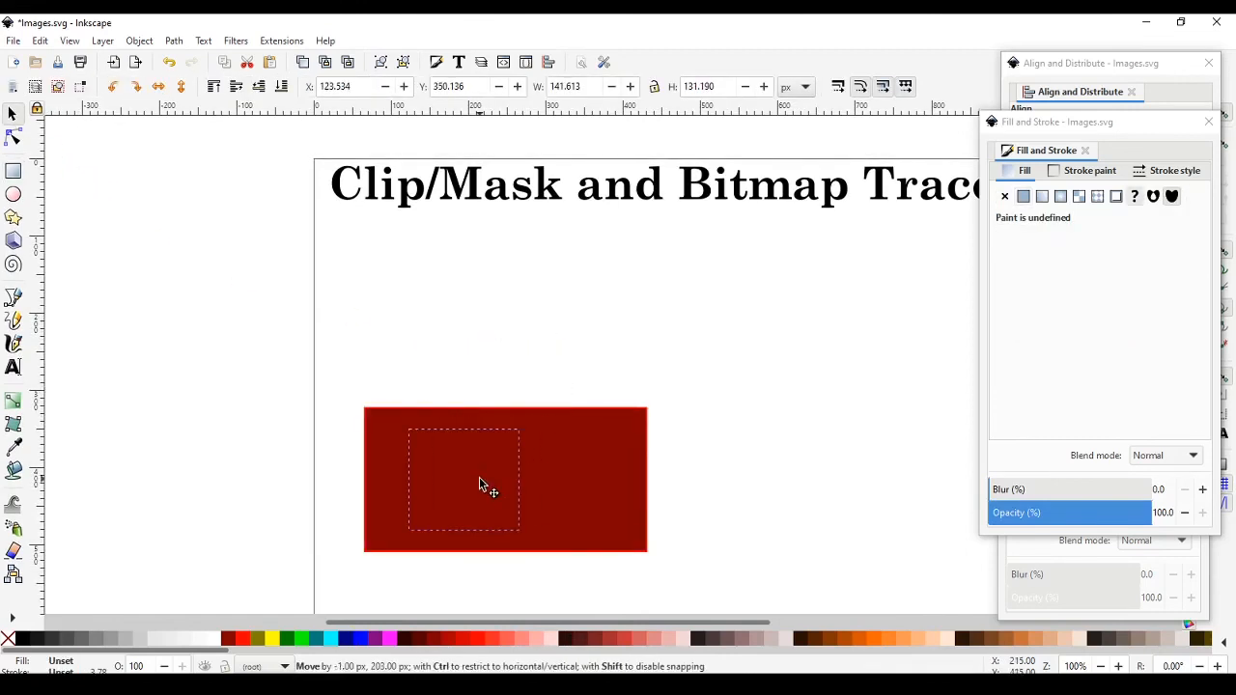
left_click(215, 87)
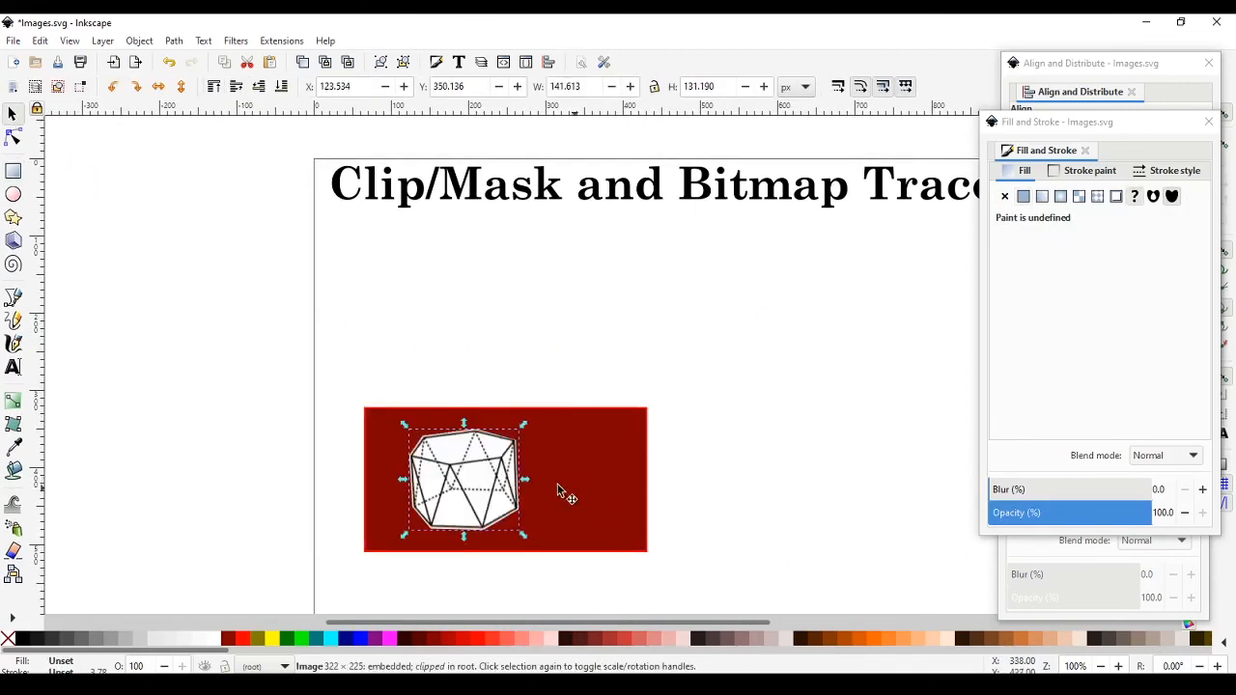
left_click_drag(484, 495, 462, 491)
left_click(712, 496)
scroll(711, 490, "down", 3)
left_click_drag(445, 384, 436, 400)
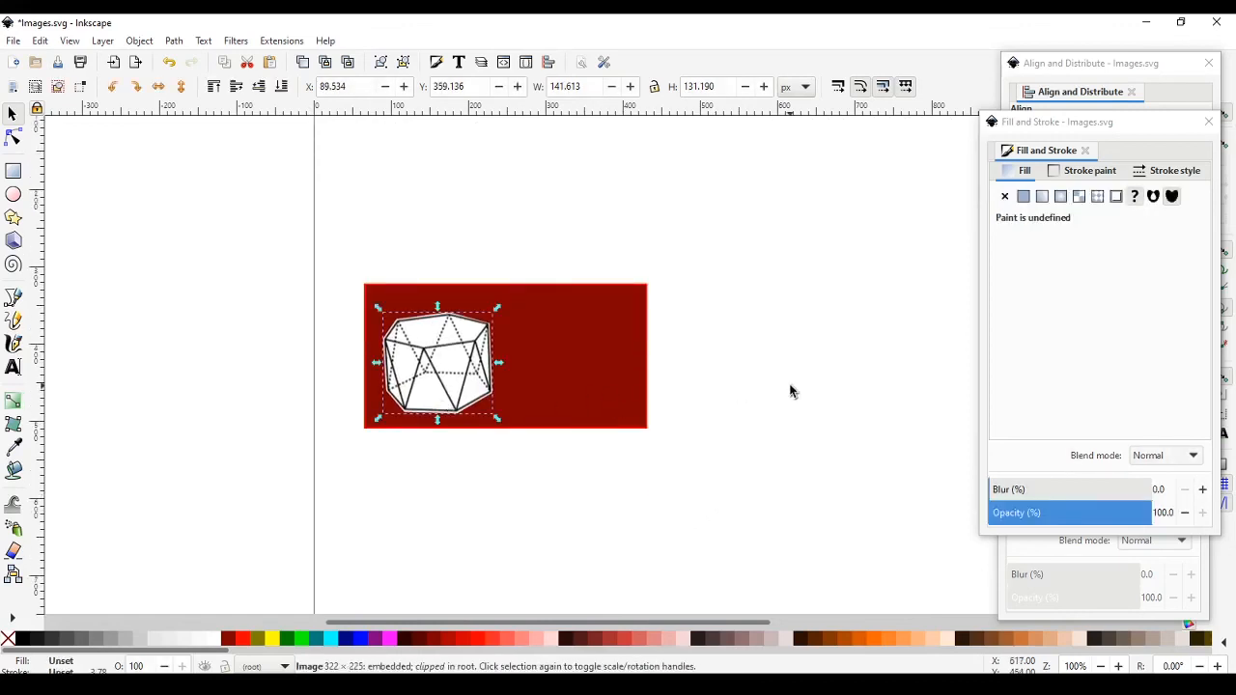
left_click(483, 489)
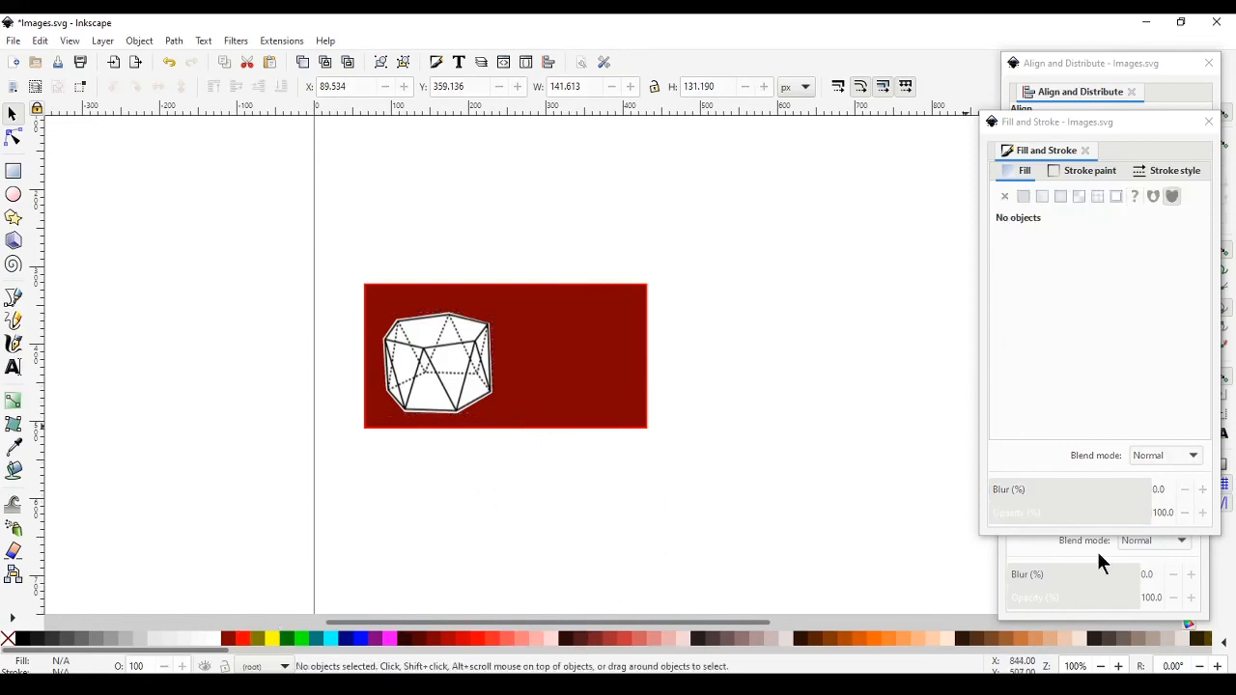
Bring up the Layers dialog, hide Layer 2 and make Layer 4 the current layer.
left_click(1075, 593)
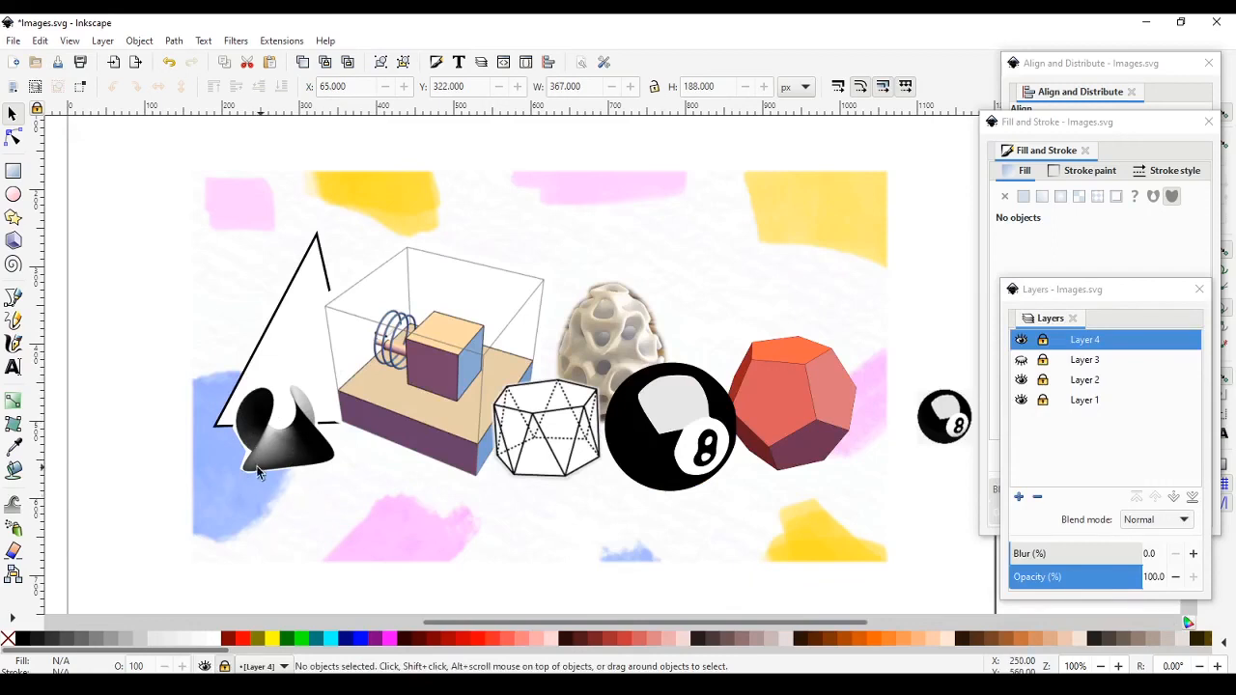
left_click(1022, 381)
double_click(1099, 340)
left_click(808, 387)
Unlock Layer 4, paste the copied screenshot of the black curved shape into it, and move it to X 208, Y 117 px.
key("ctrl+v")
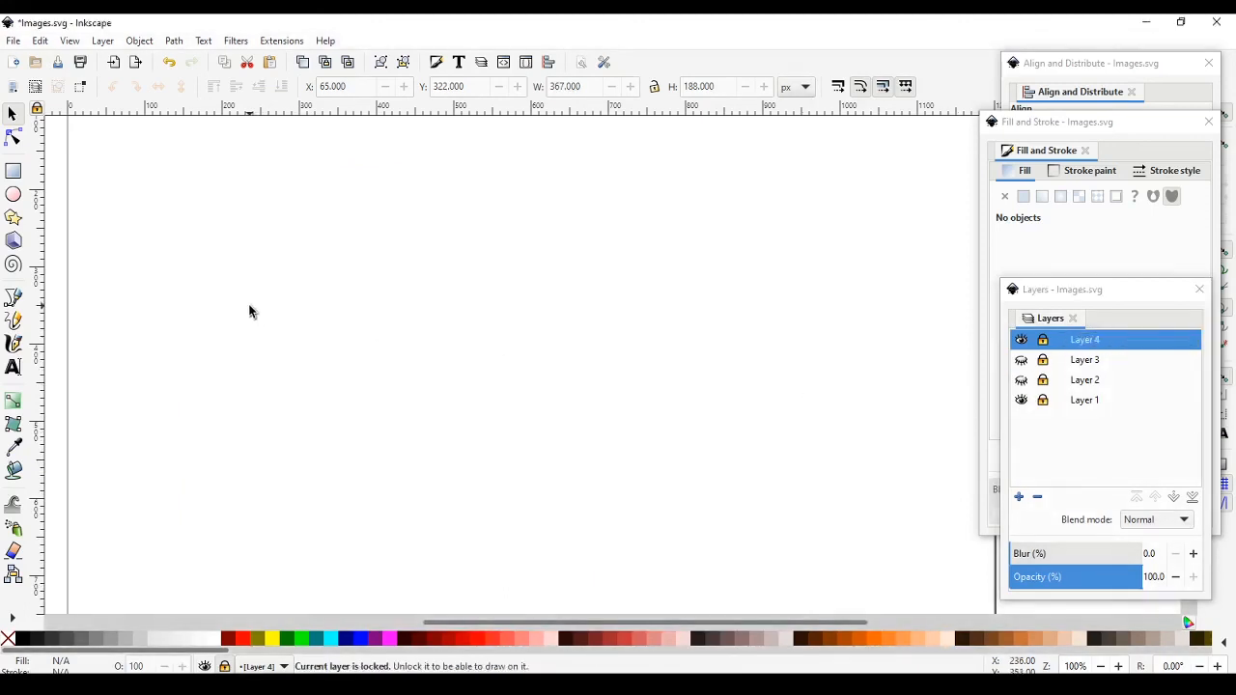
left_click(1043, 340)
key("ctrl+v")
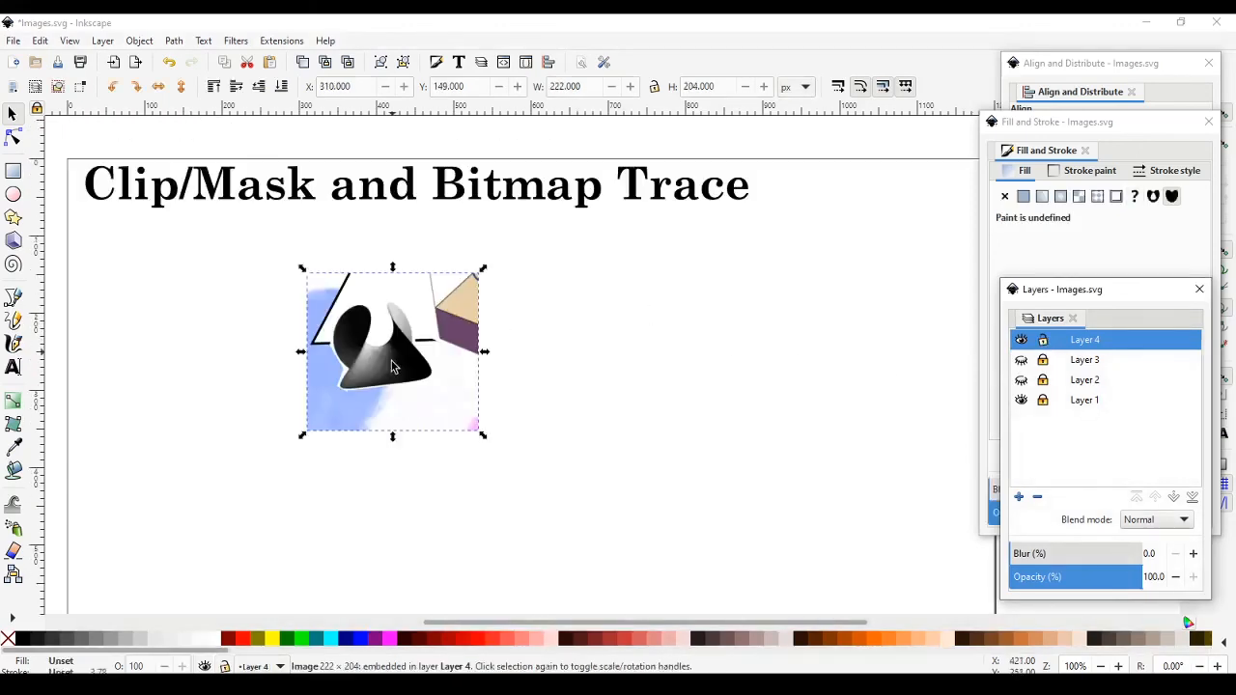
left_click_drag(391, 359, 214, 361)
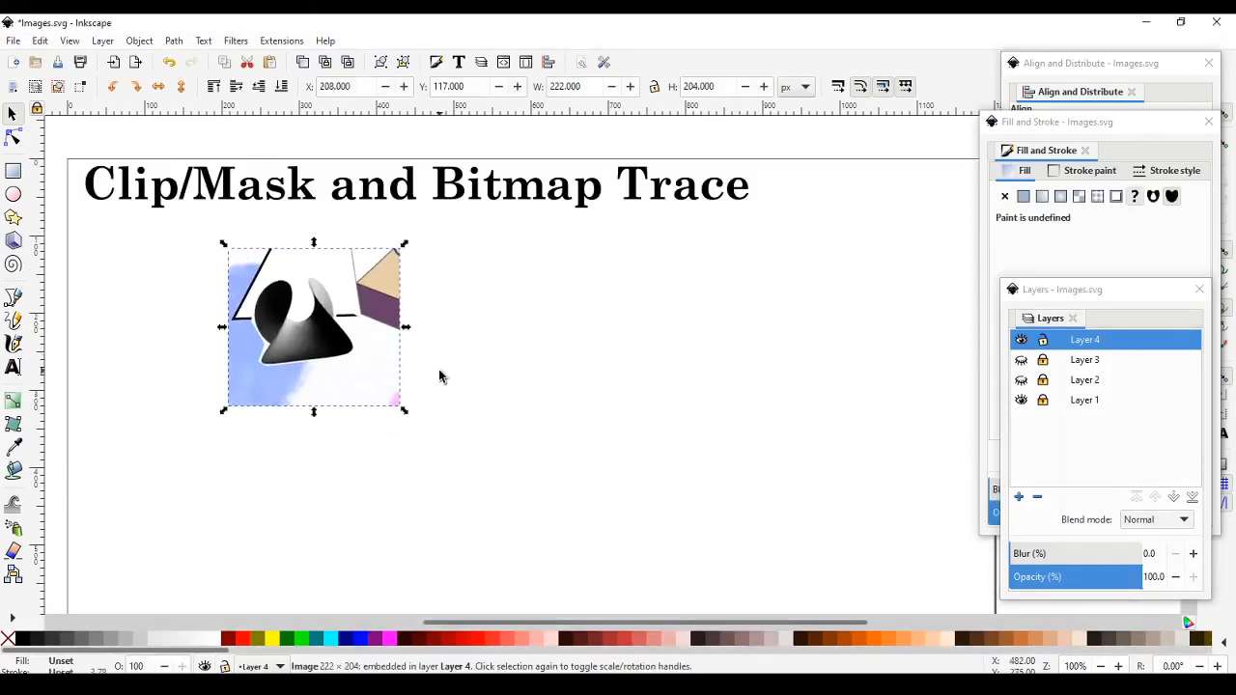
Trace a closed Bezier path of straight segments just outside the edges of the black curved shape and remove the path's fill.
key("3")
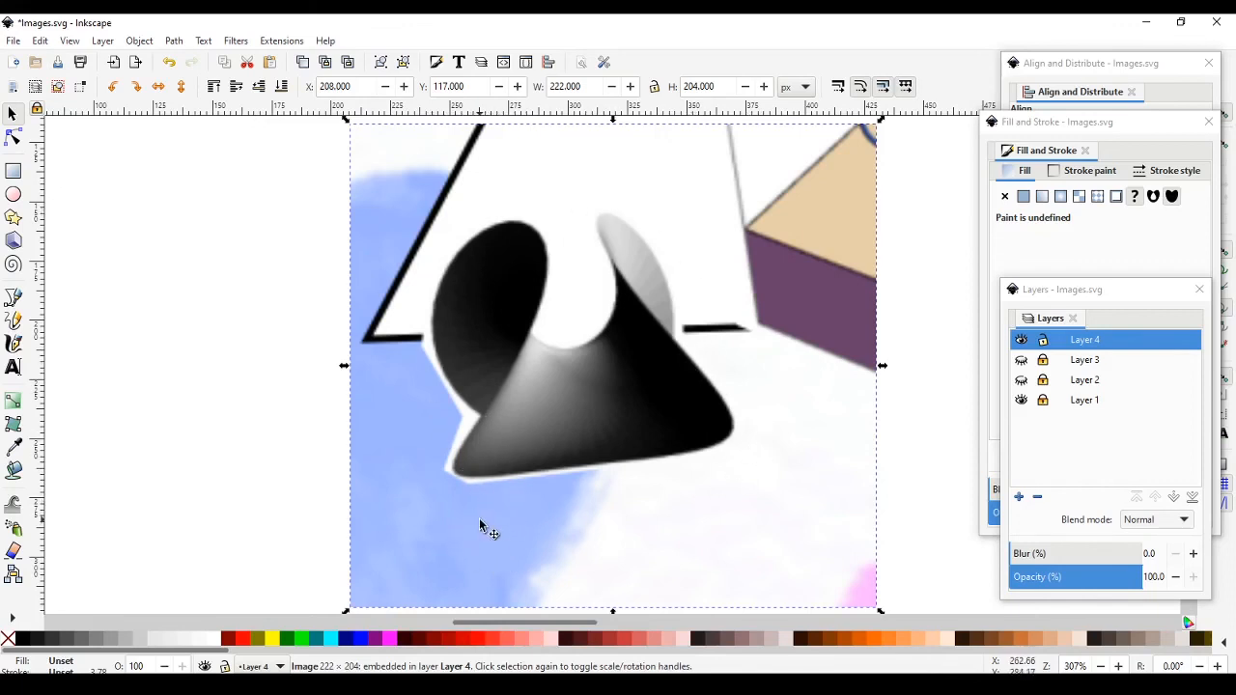
left_click(14, 299)
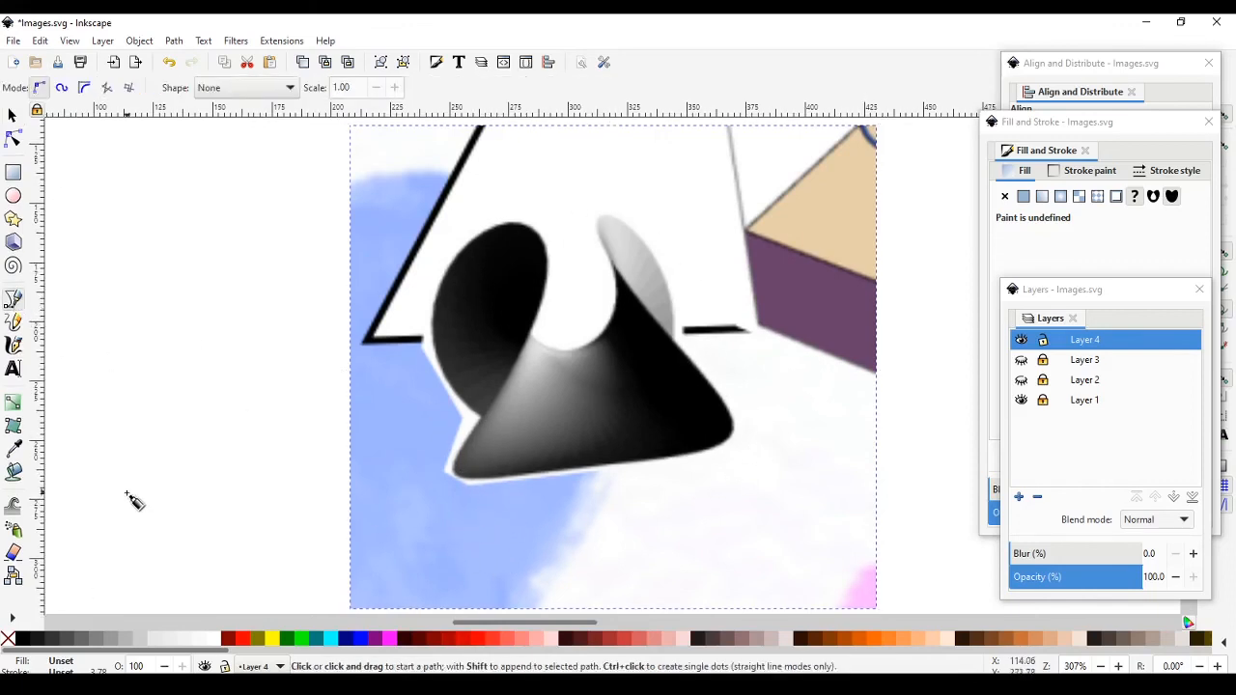
left_click(457, 480)
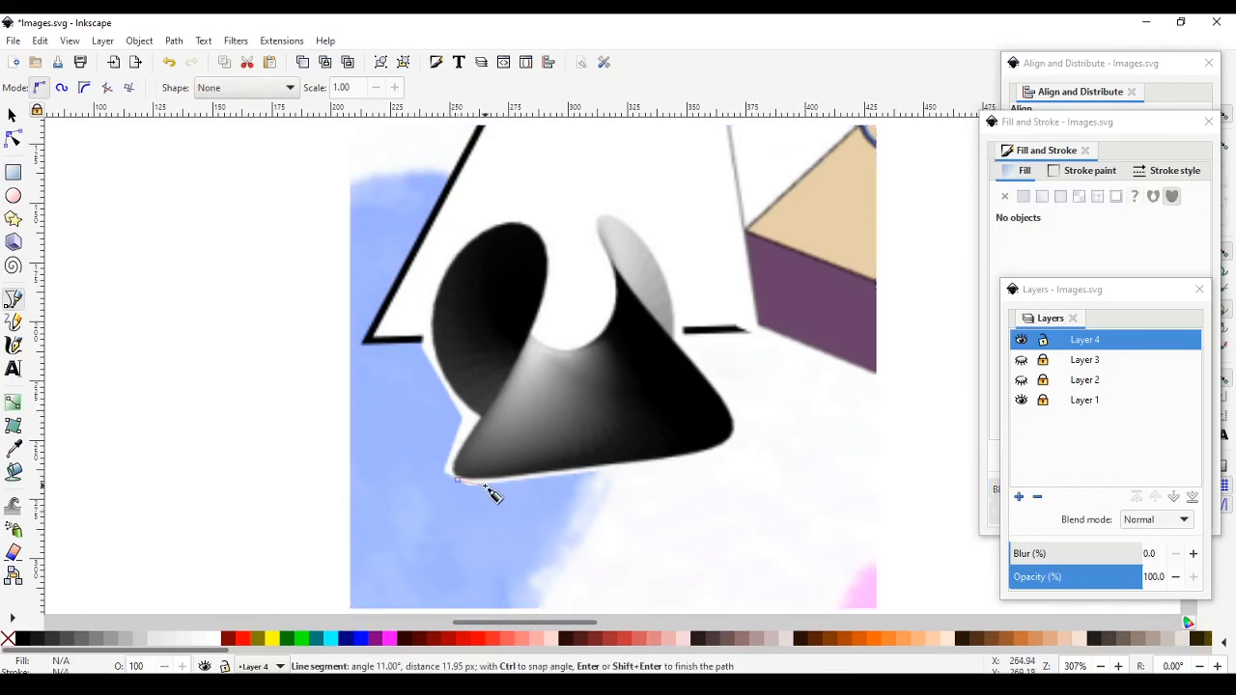
left_click(732, 450)
left_click(737, 420)
left_click(719, 387)
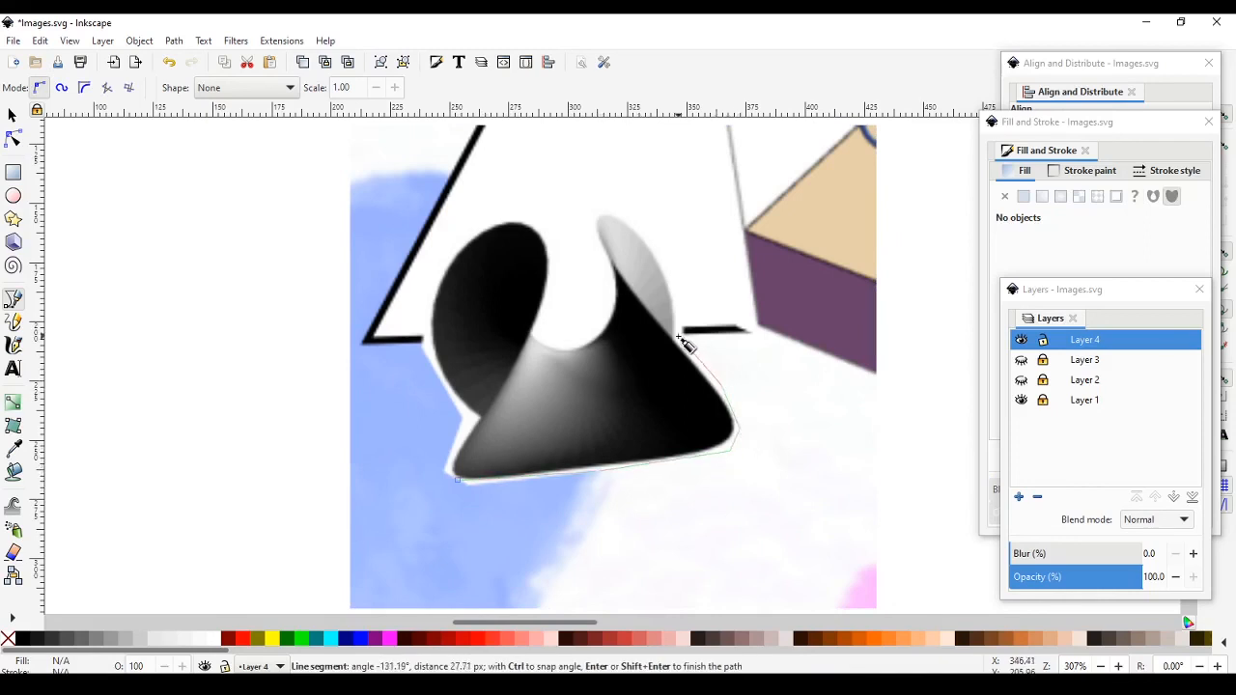
left_click(676, 293)
left_click(663, 248)
left_click(619, 214)
left_click(593, 213)
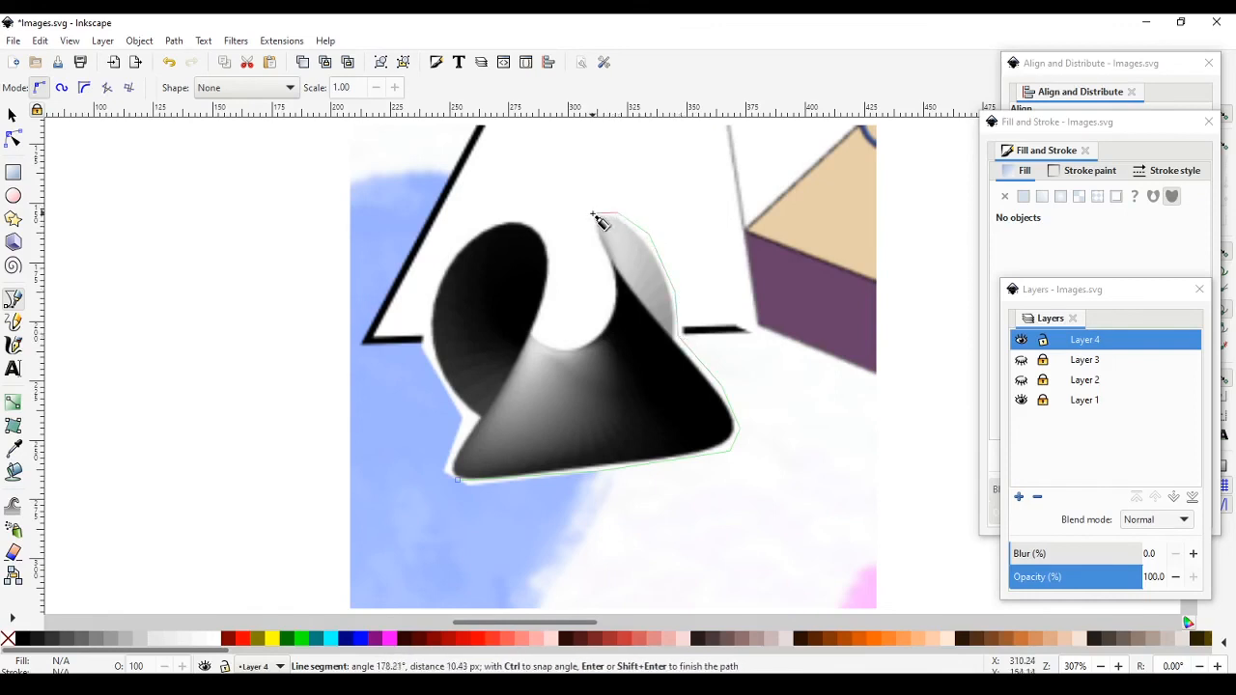
left_click(608, 277)
left_click(610, 319)
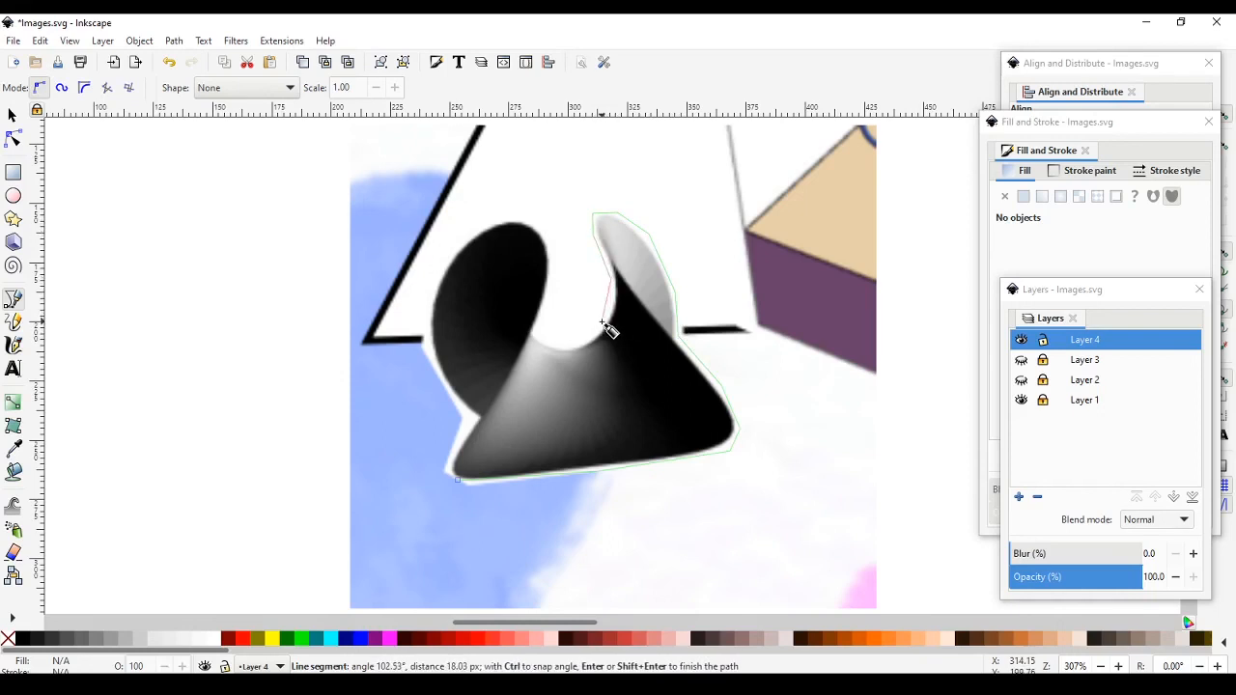
left_click(567, 344)
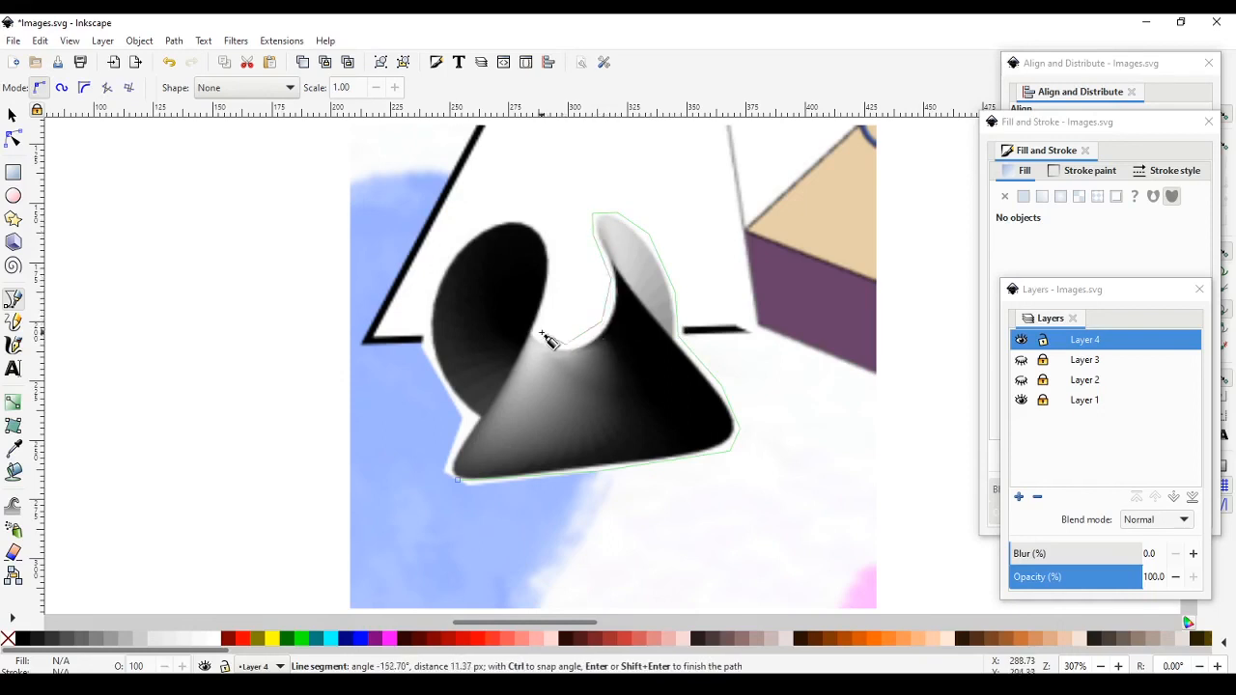
left_click(538, 330)
left_click(555, 282)
left_click(548, 236)
left_click(520, 215)
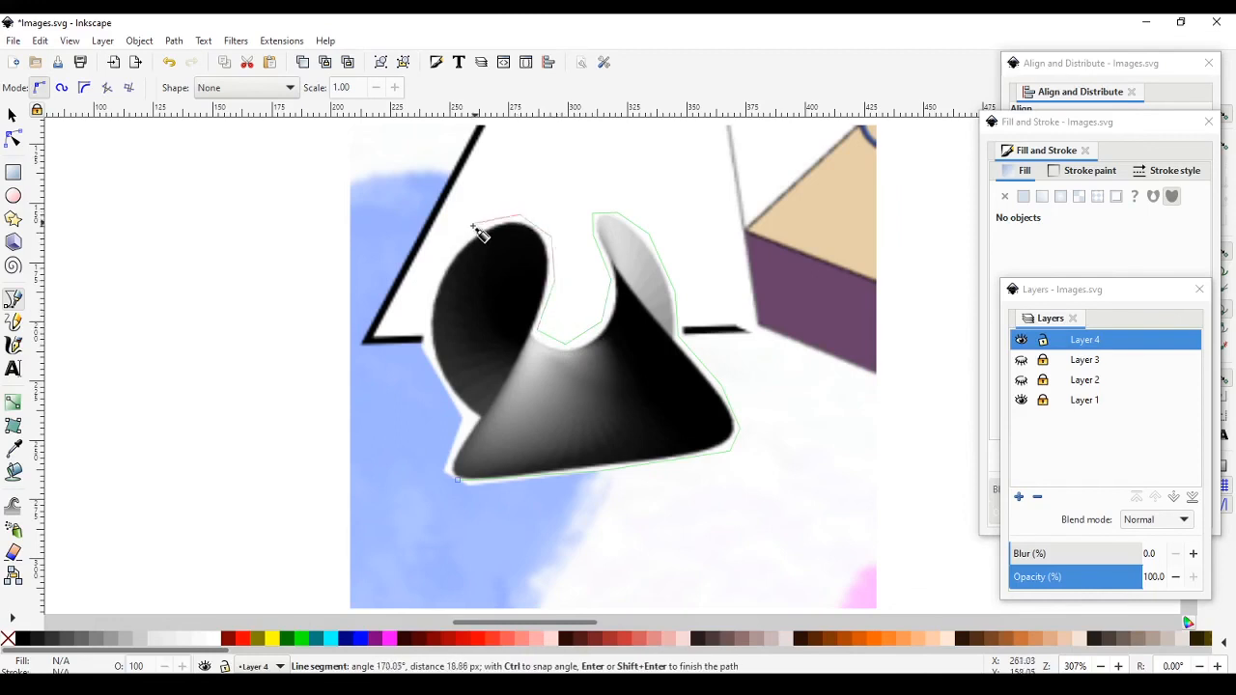
left_click(490, 224)
left_click(447, 251)
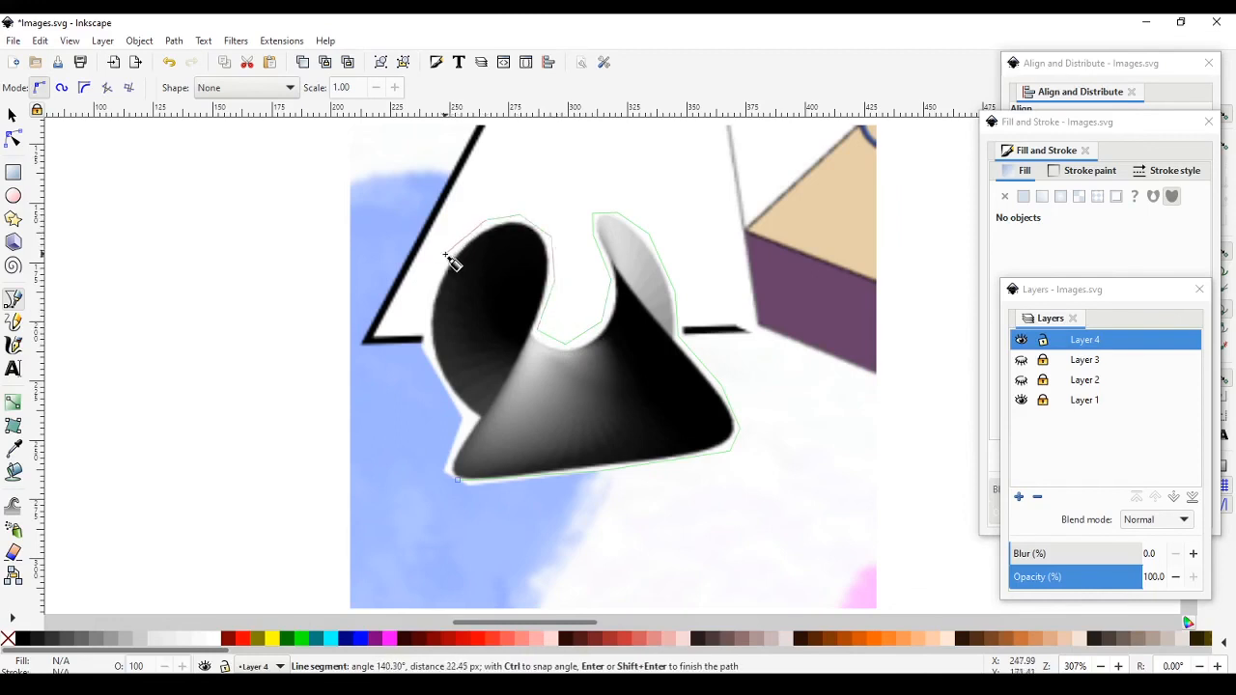
left_click(435, 336)
left_click(444, 390)
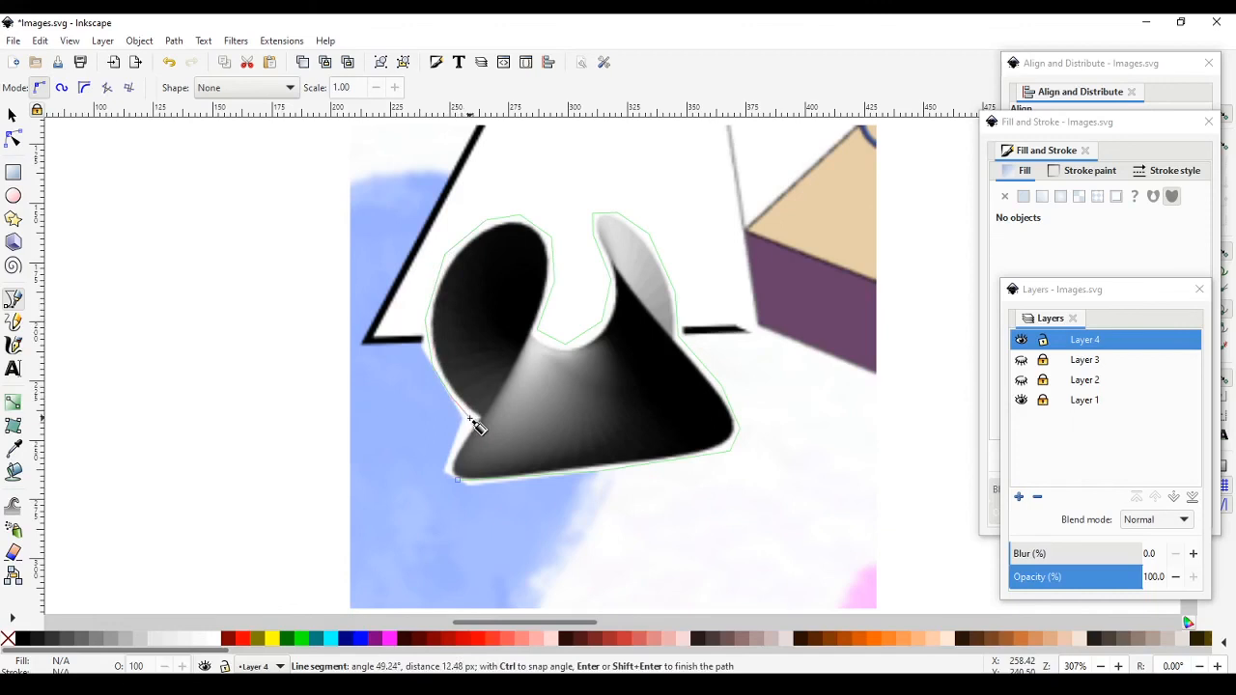
left_click(466, 414)
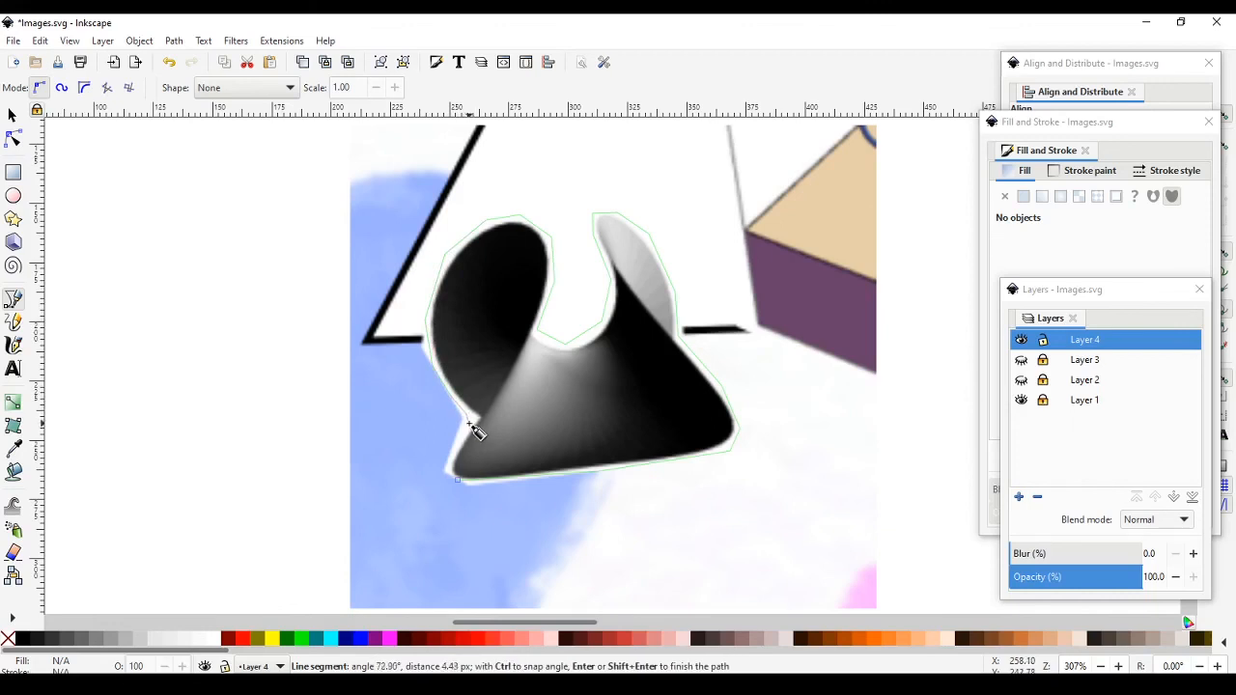
left_click(457, 443)
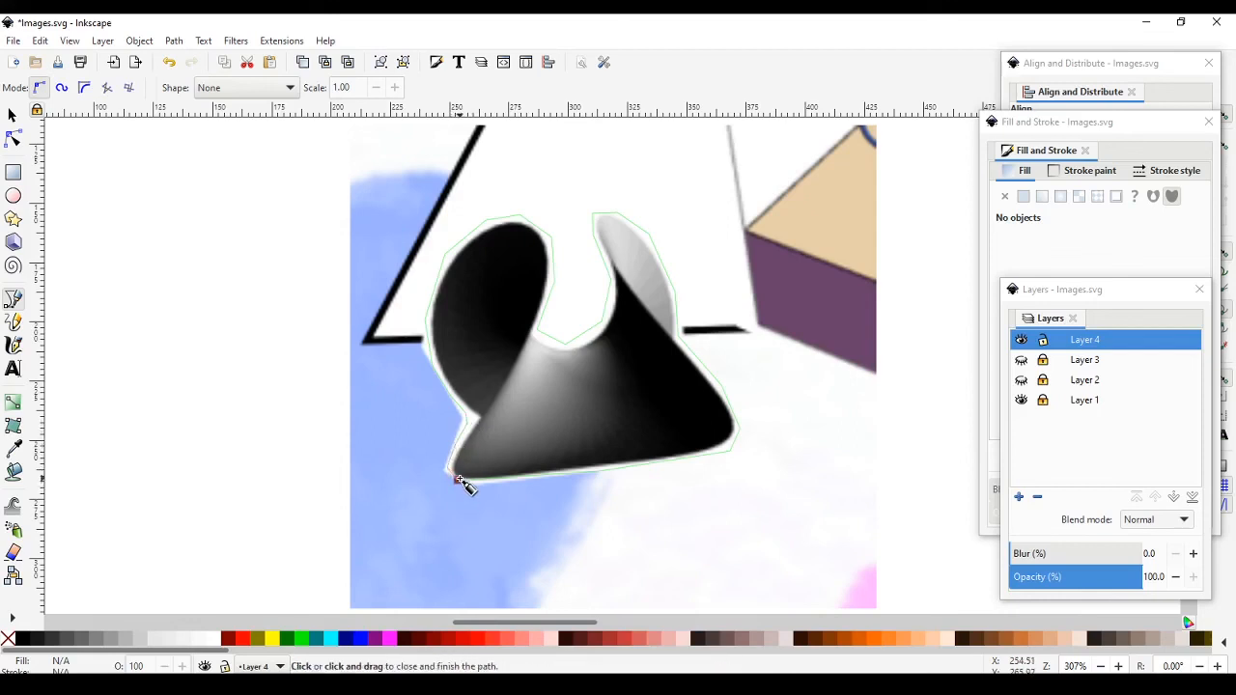
left_click(457, 478)
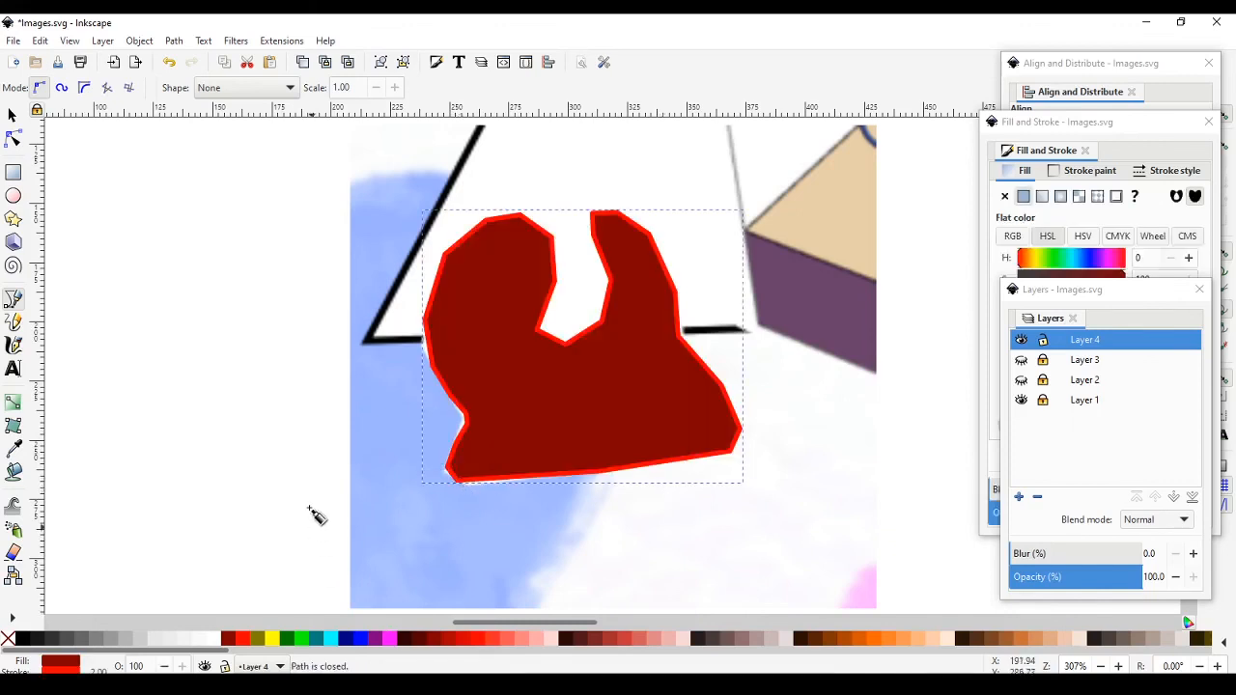
left_click(8, 639)
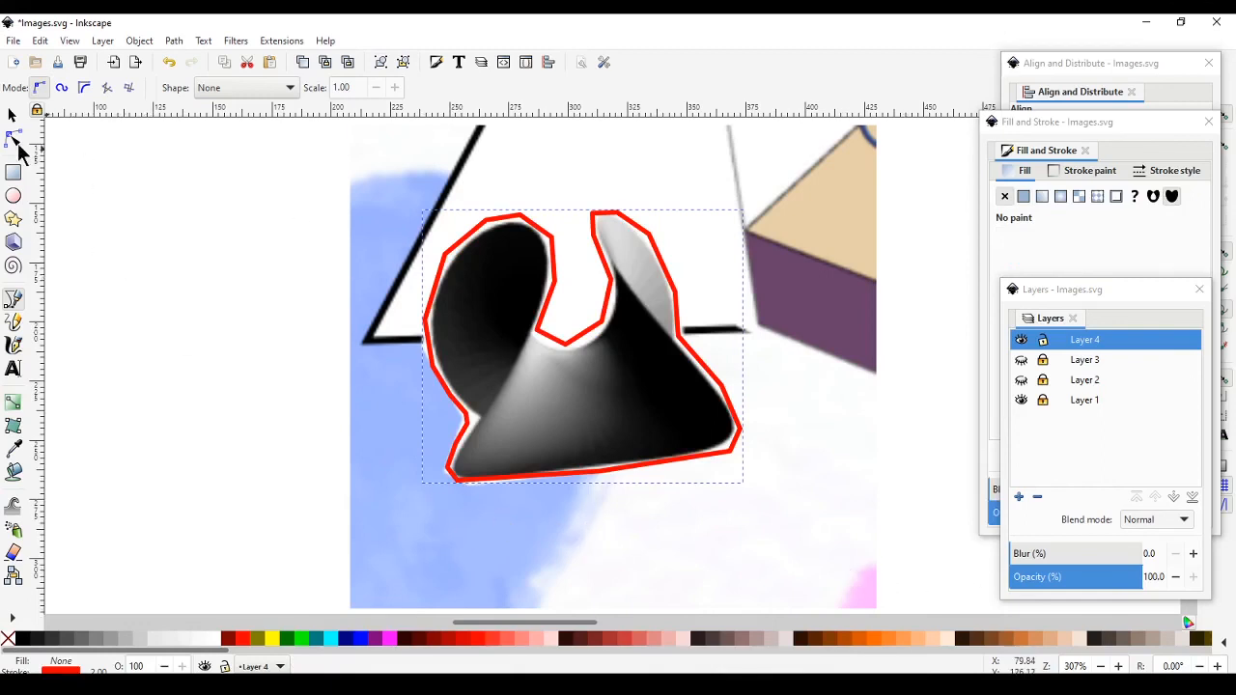
Make all nodes of the red outline smooth and adjust two handles so its lower edge hugs the shape more closely.
left_click(15, 141)
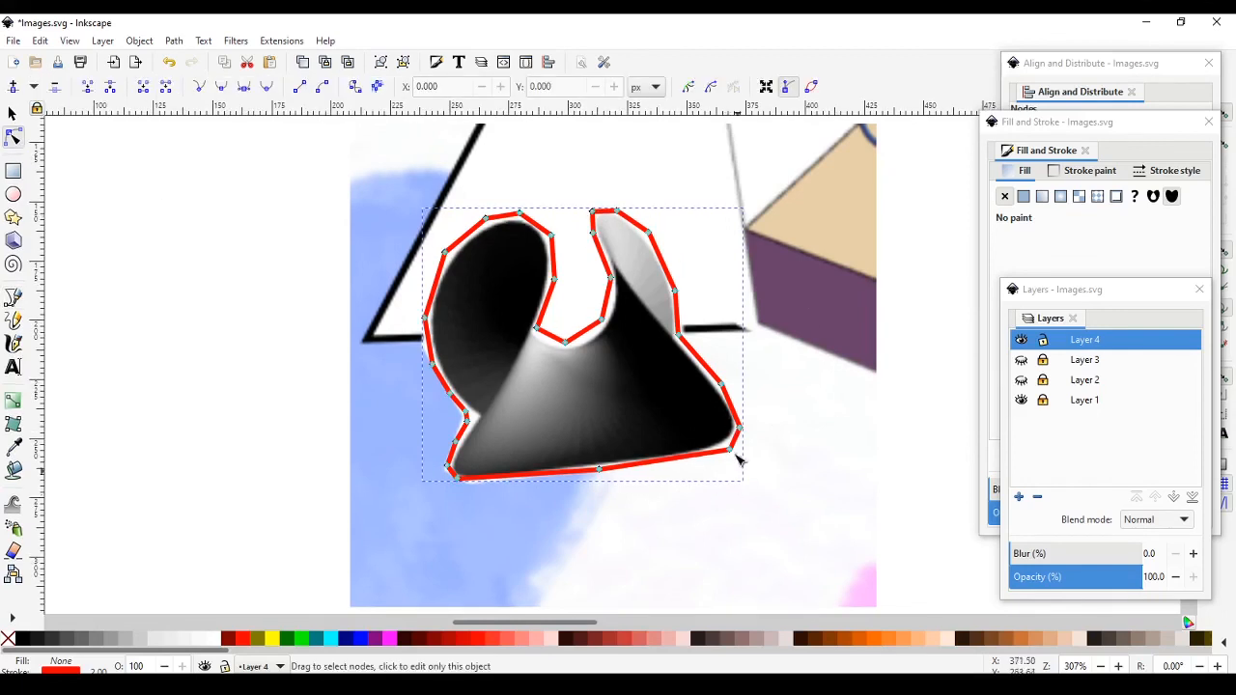
left_click(567, 345)
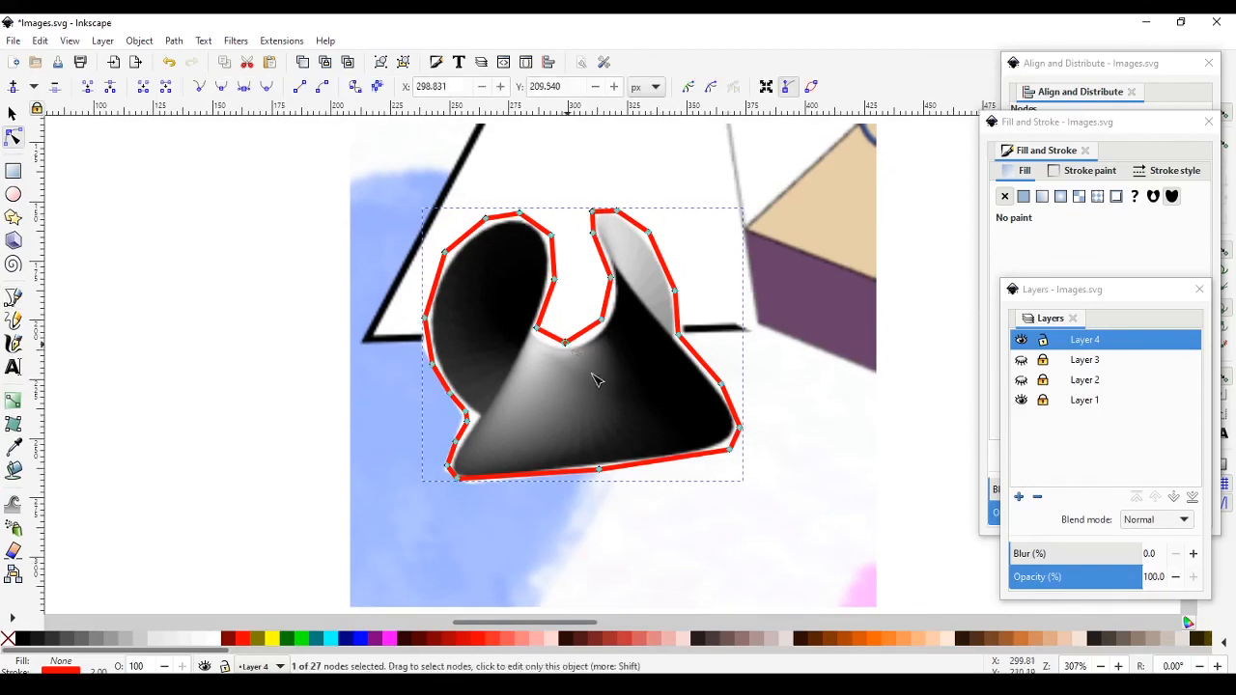
key("ctrl+a")
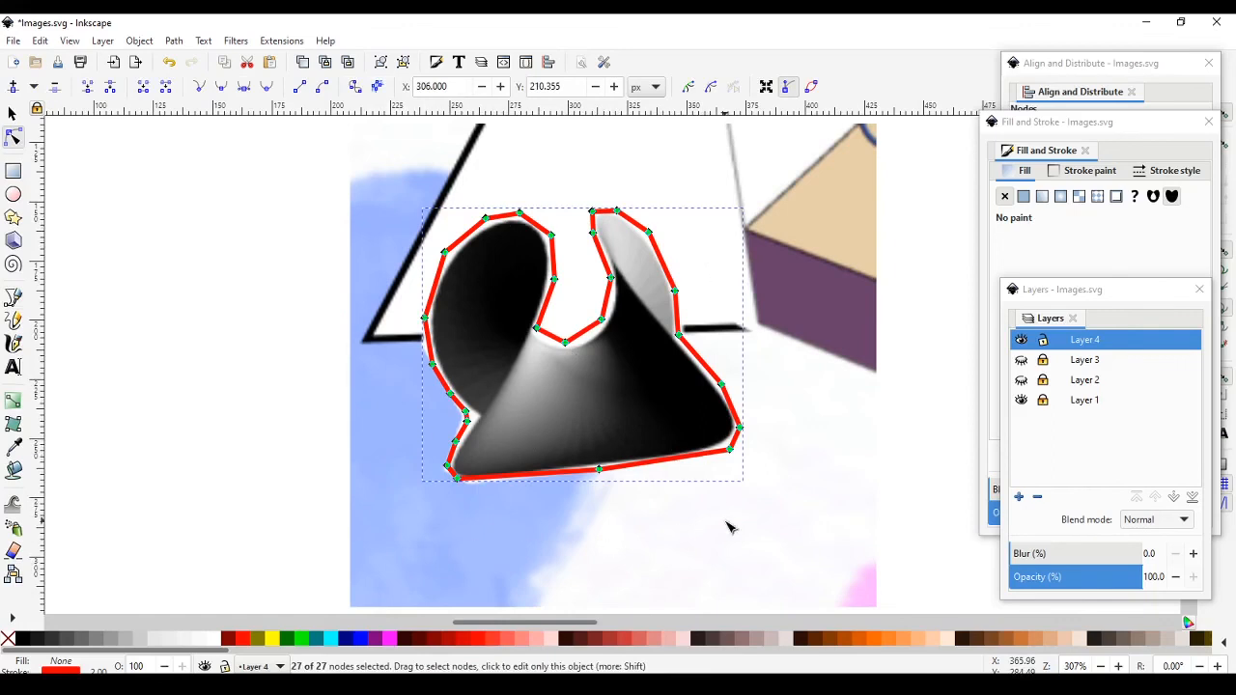
left_click(222, 89)
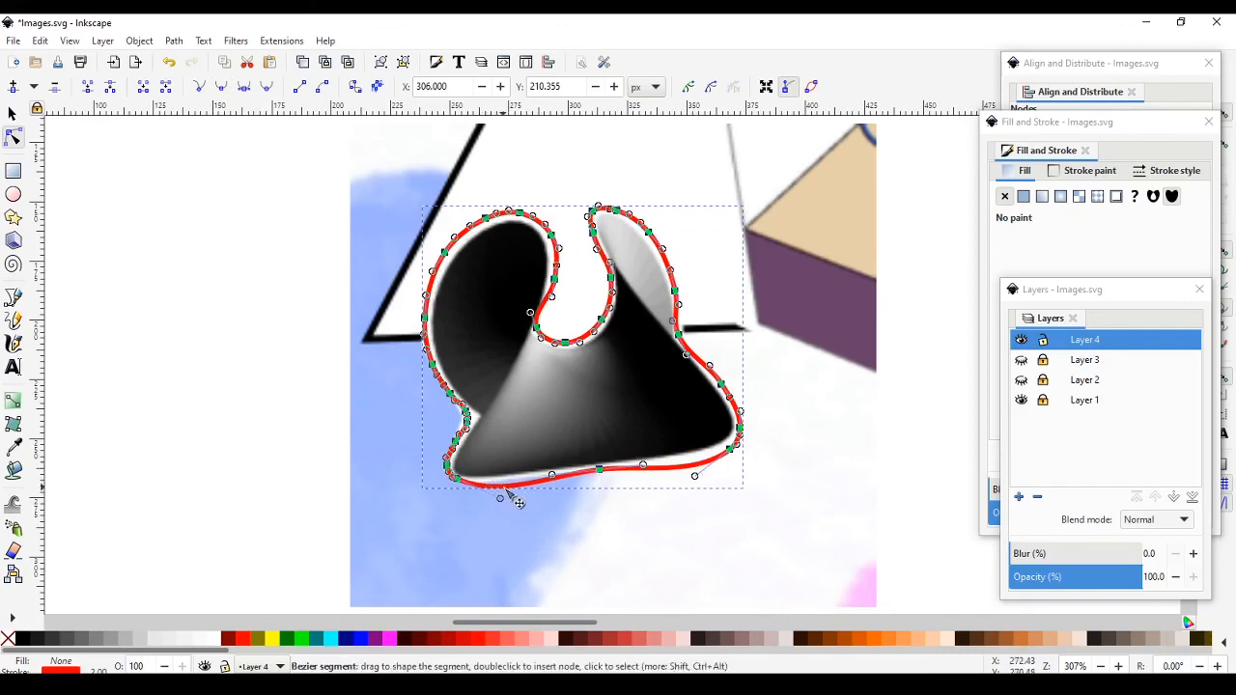
left_click_drag(501, 498, 502, 486)
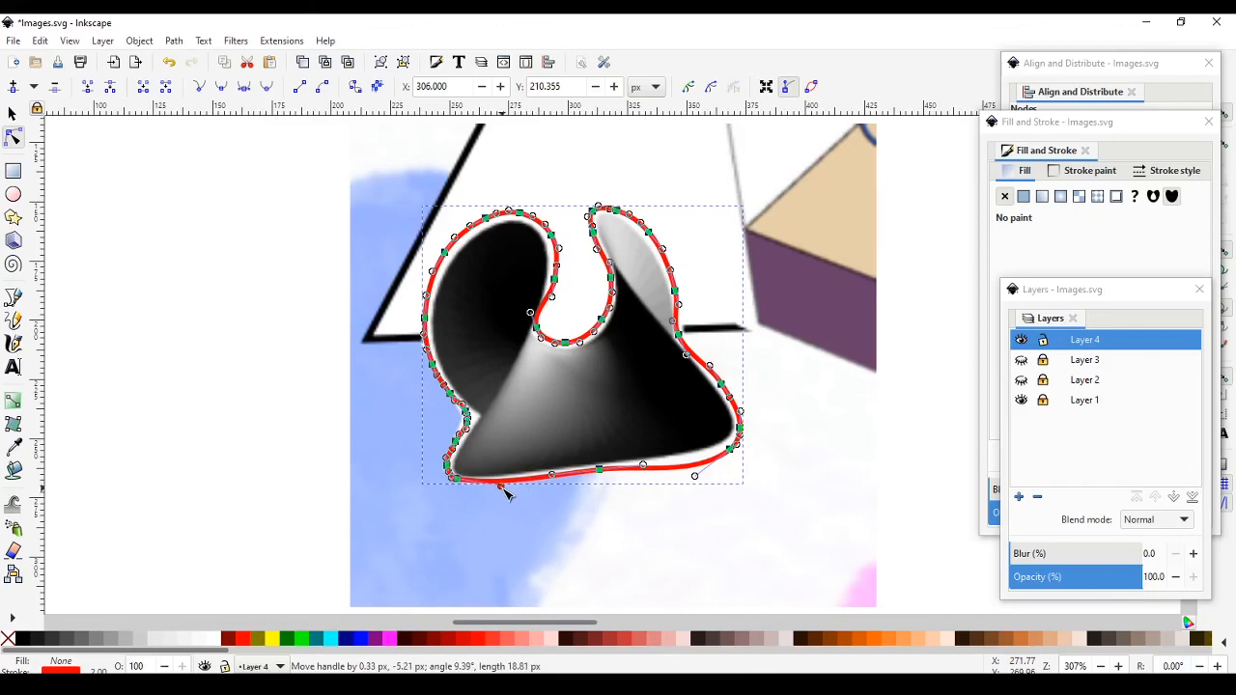
left_click_drag(694, 476, 691, 465)
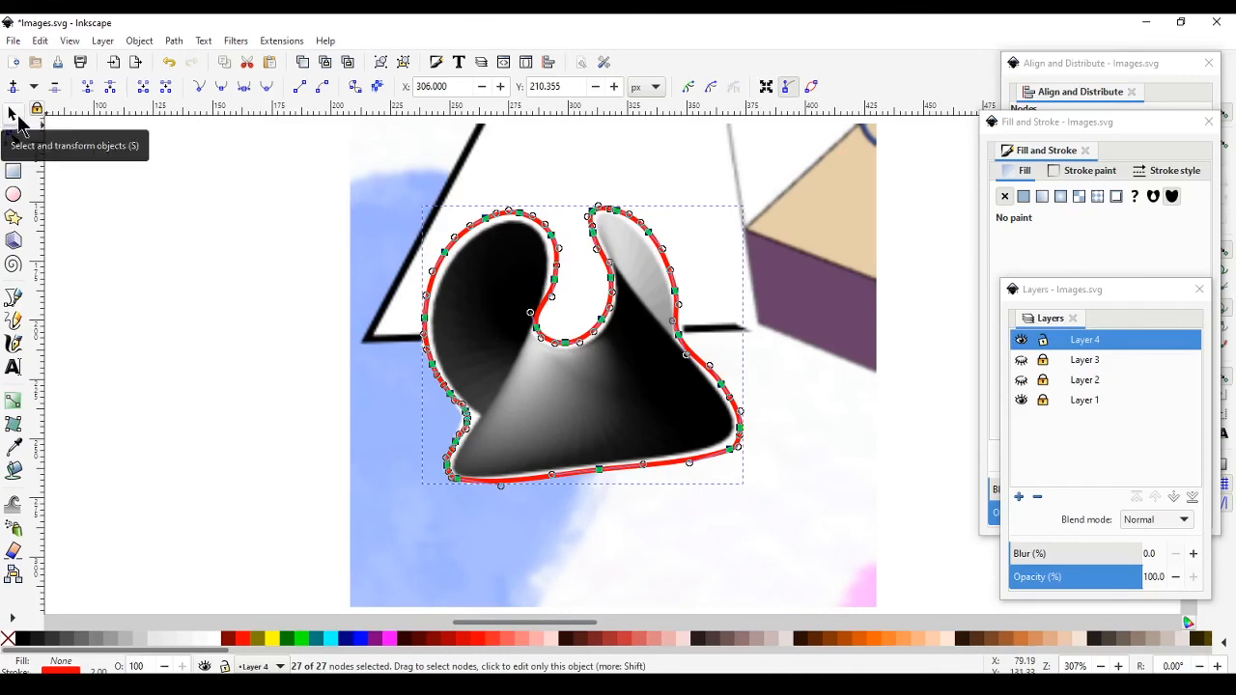
Clip the pasted screenshot of the black curved shape to its red outline and deselect the result.
left_click(17, 117)
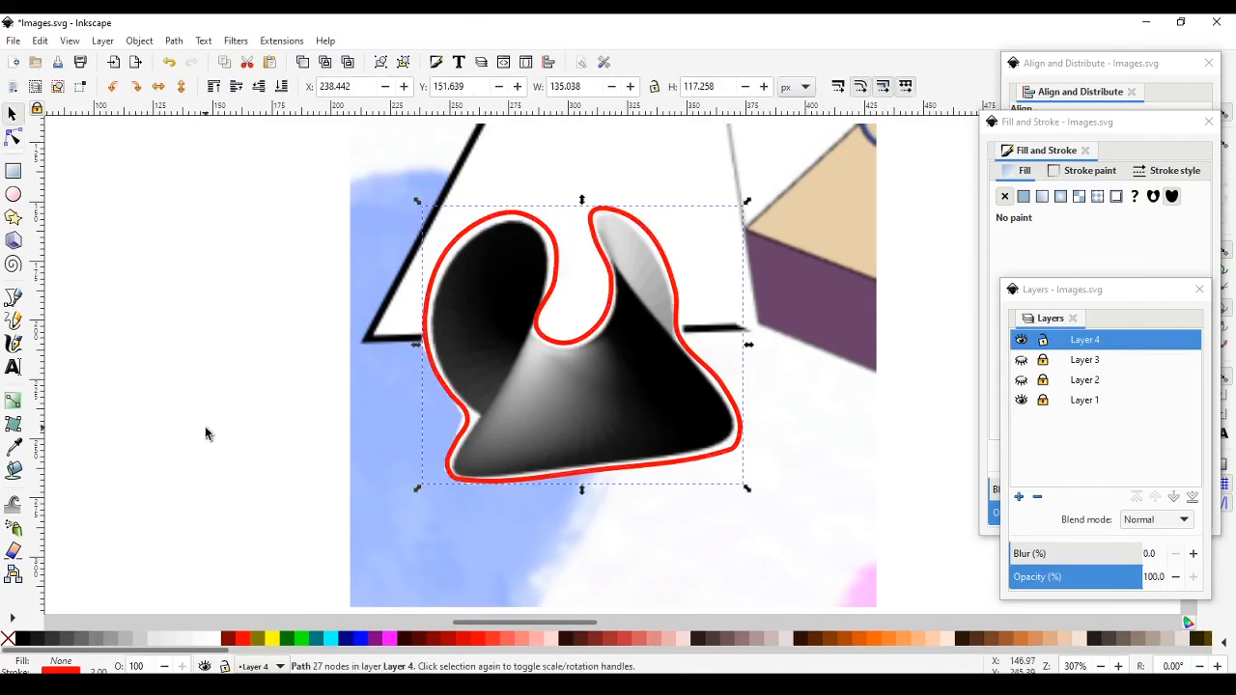
left_click(396, 579)
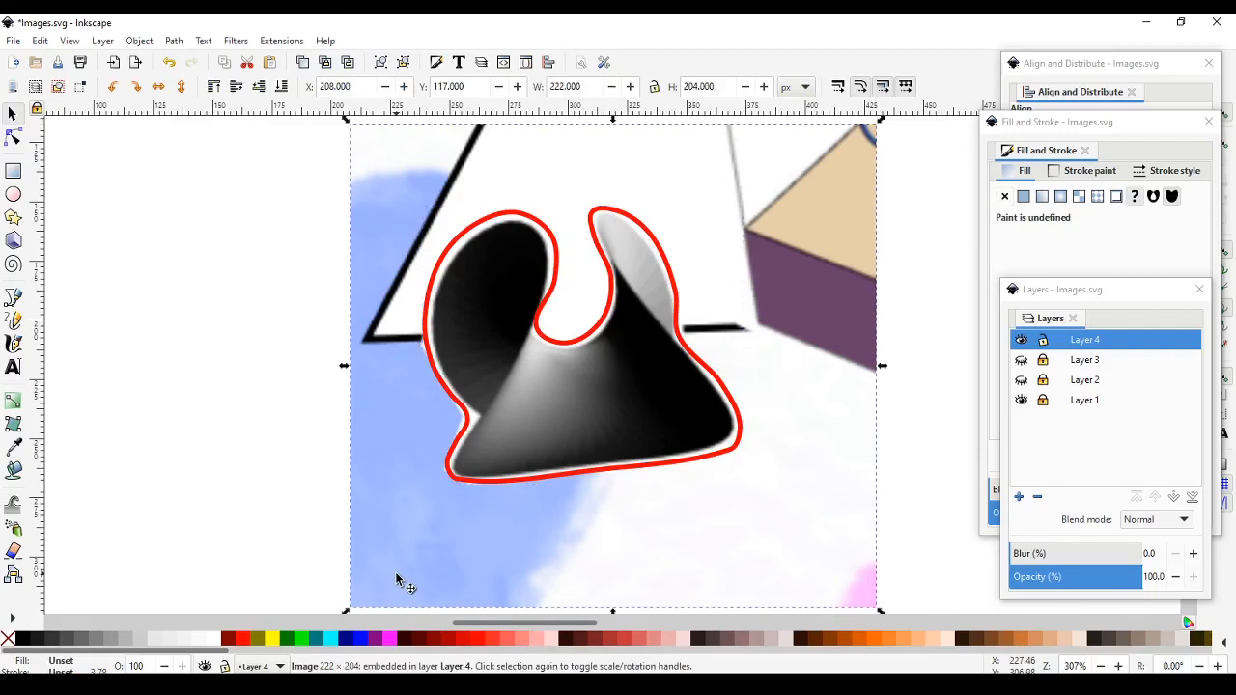
left_click(488, 485, "shift")
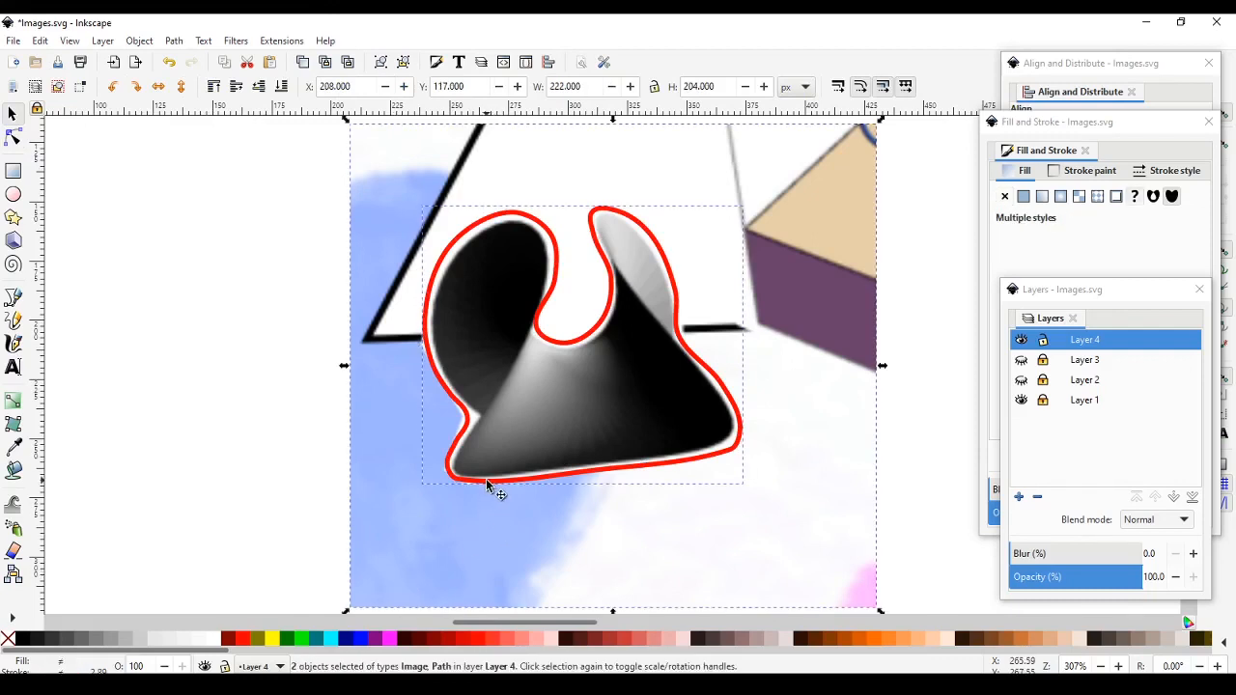
right_click(507, 435)
mouse_move(521, 443)
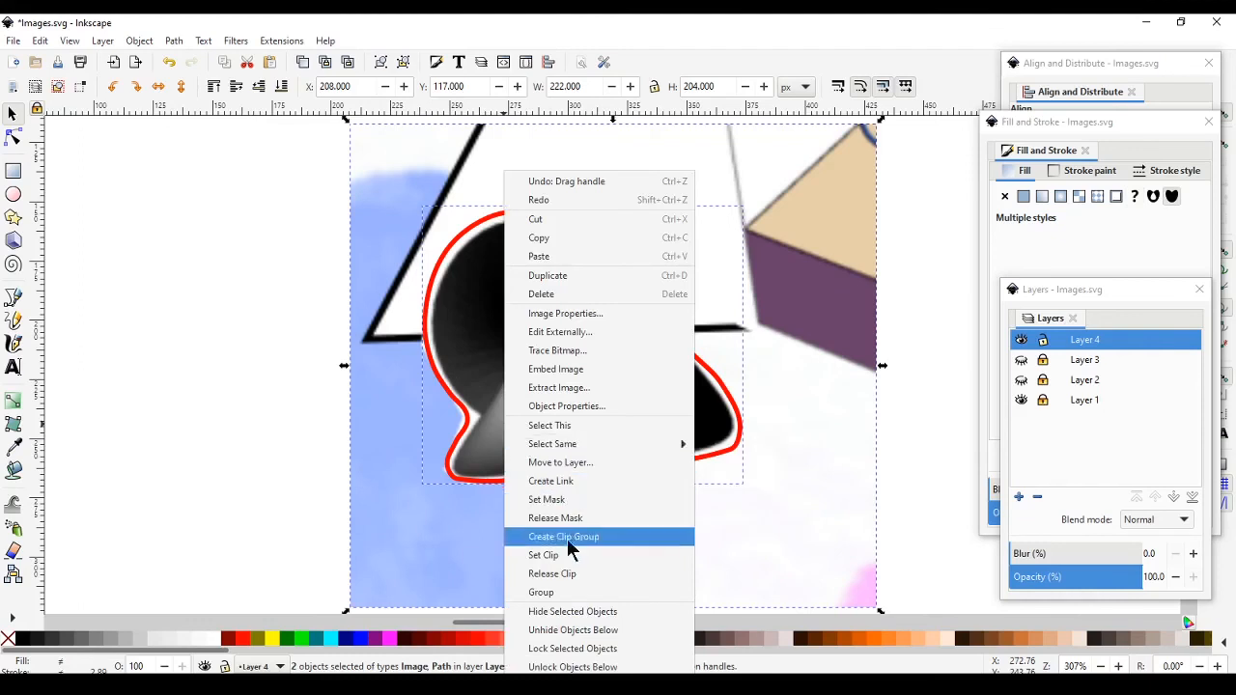
left_click(543, 556)
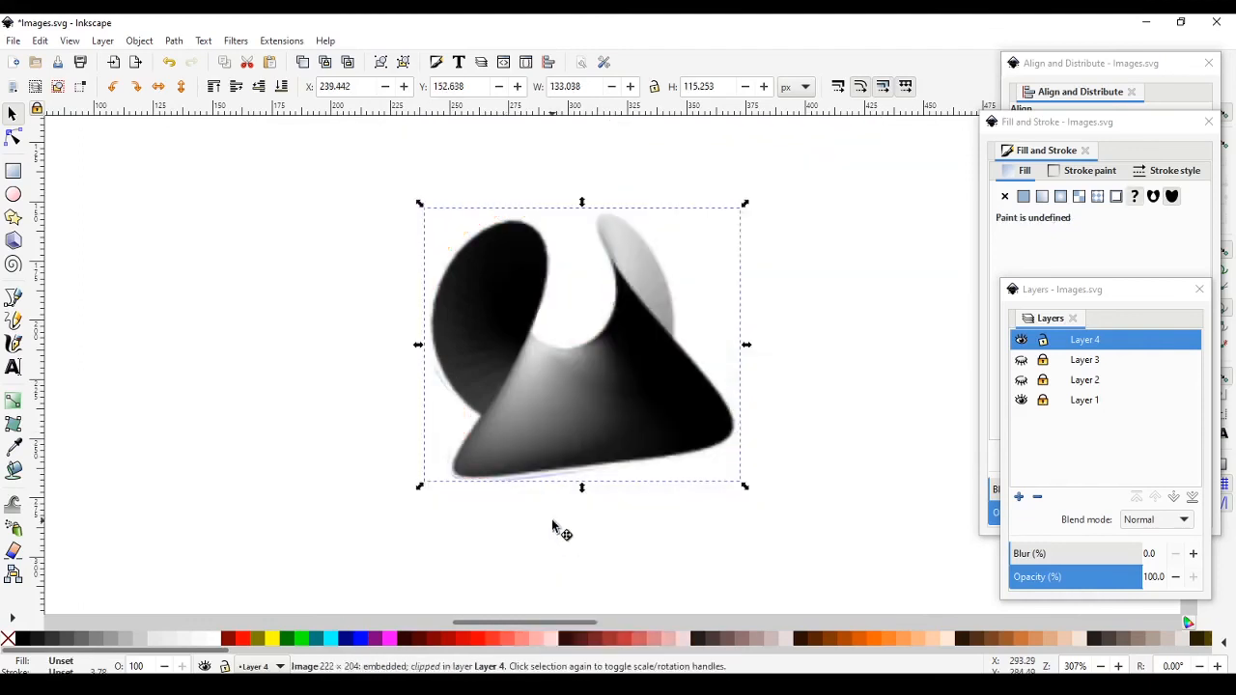
left_click(552, 521)
Draw a rectangle about 349 by 203 px below the clipped shape and fill it with #2B0000.
key("1")
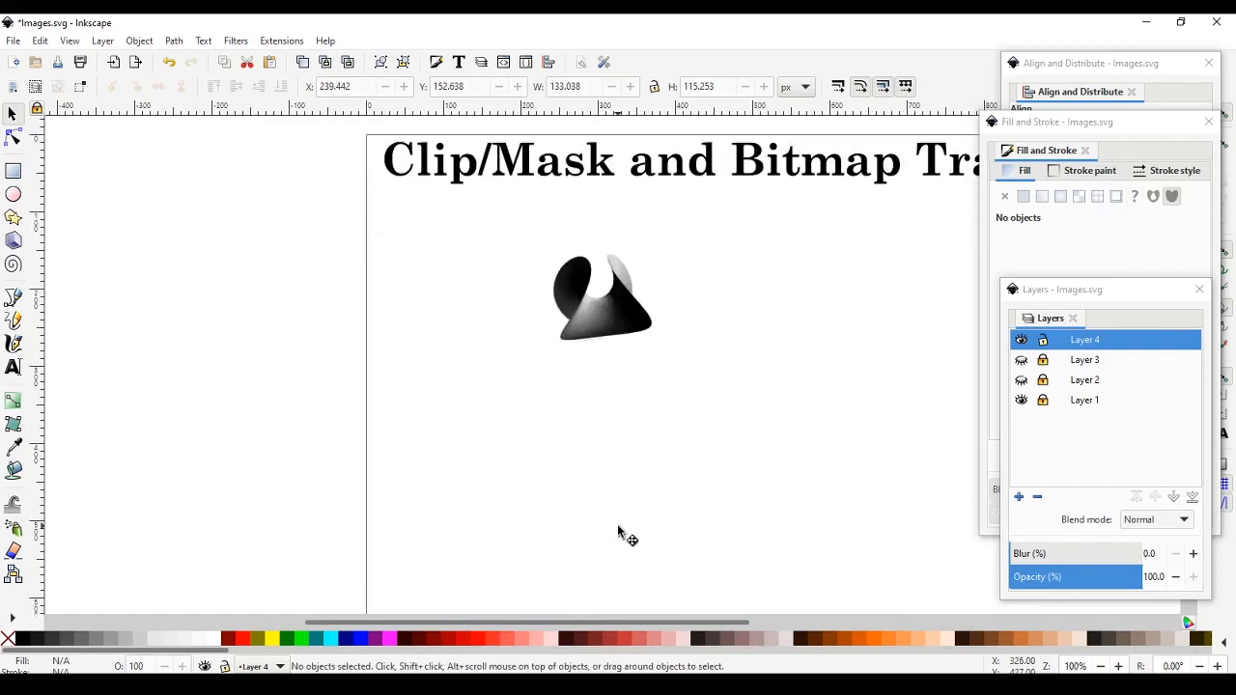
scroll(618, 530, "right", 3)
scroll(618, 532, "right", 3)
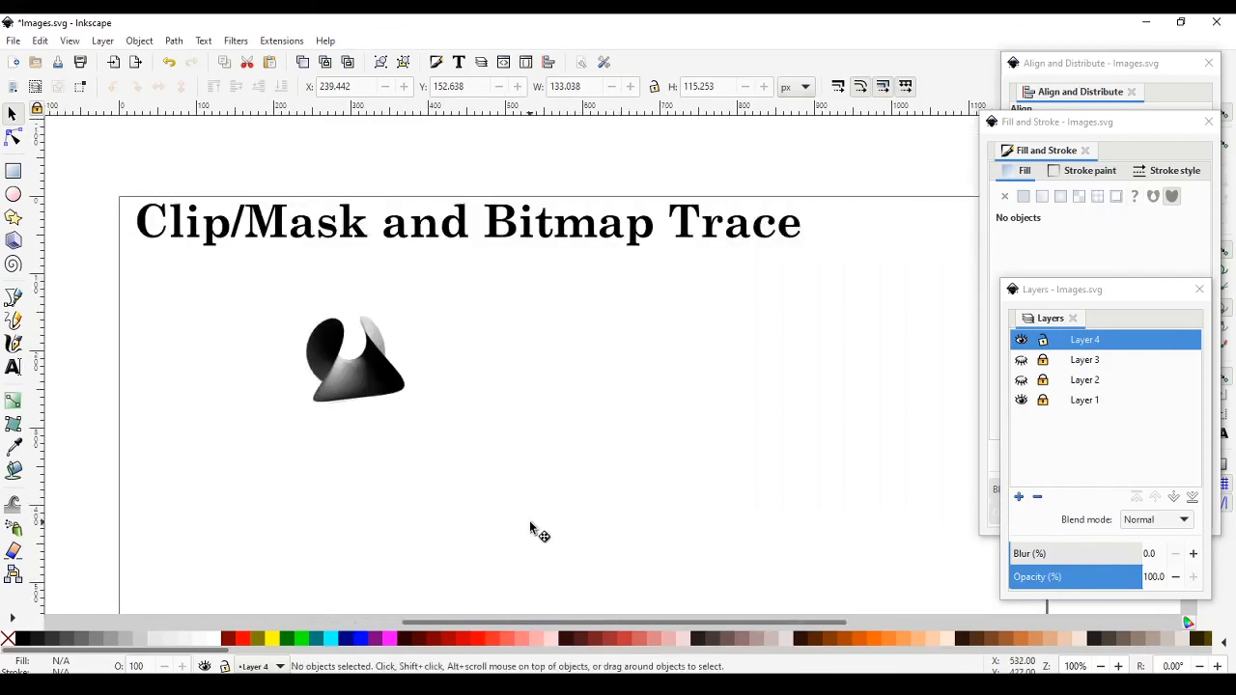
scroll(532, 527, "down", 2)
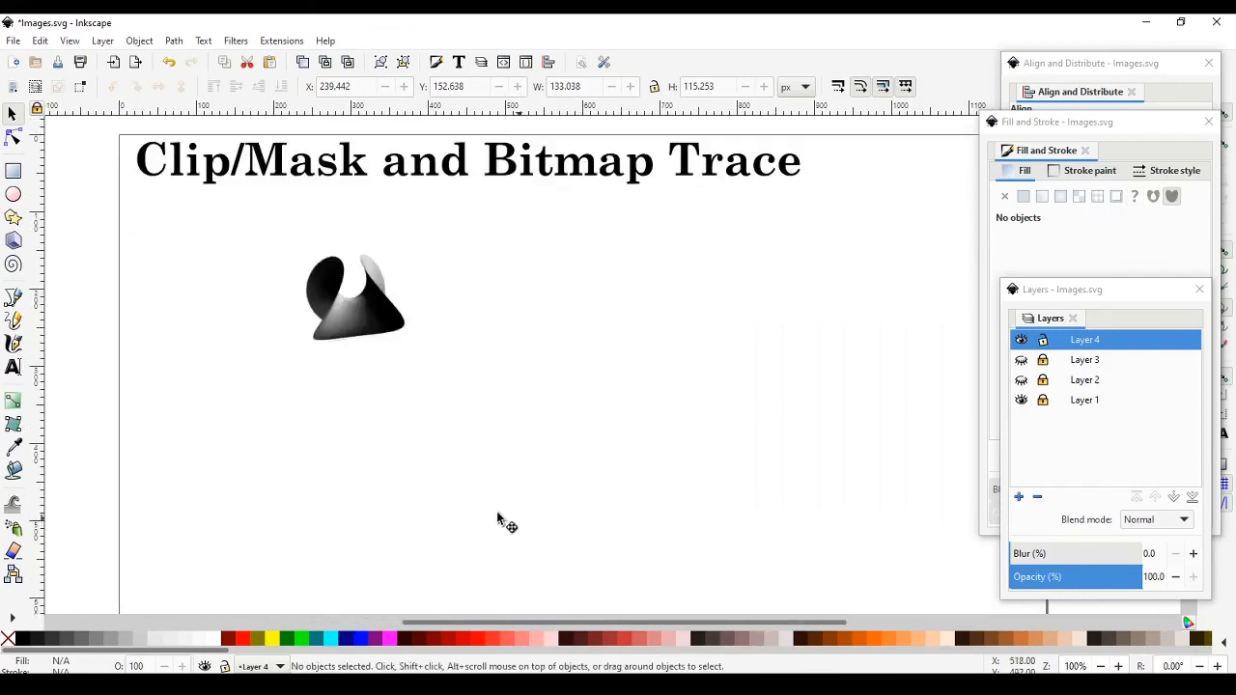
left_click(13, 171)
left_click_drag(258, 382, 529, 537)
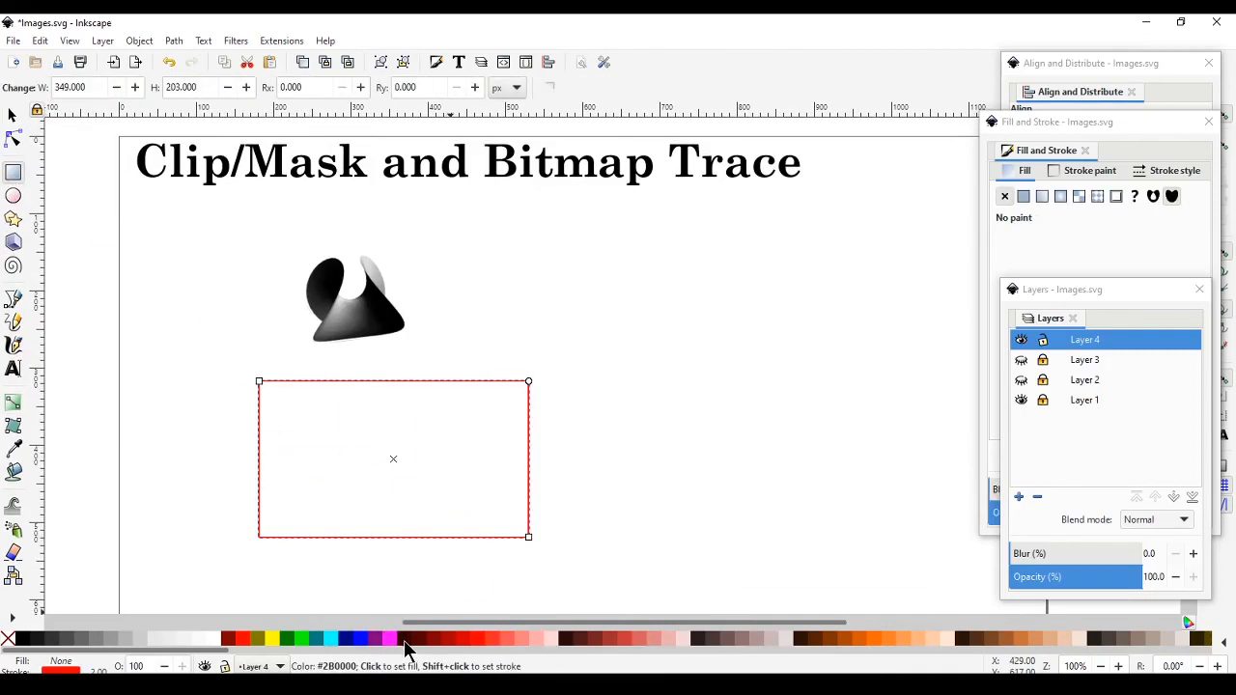
left_click(403, 639)
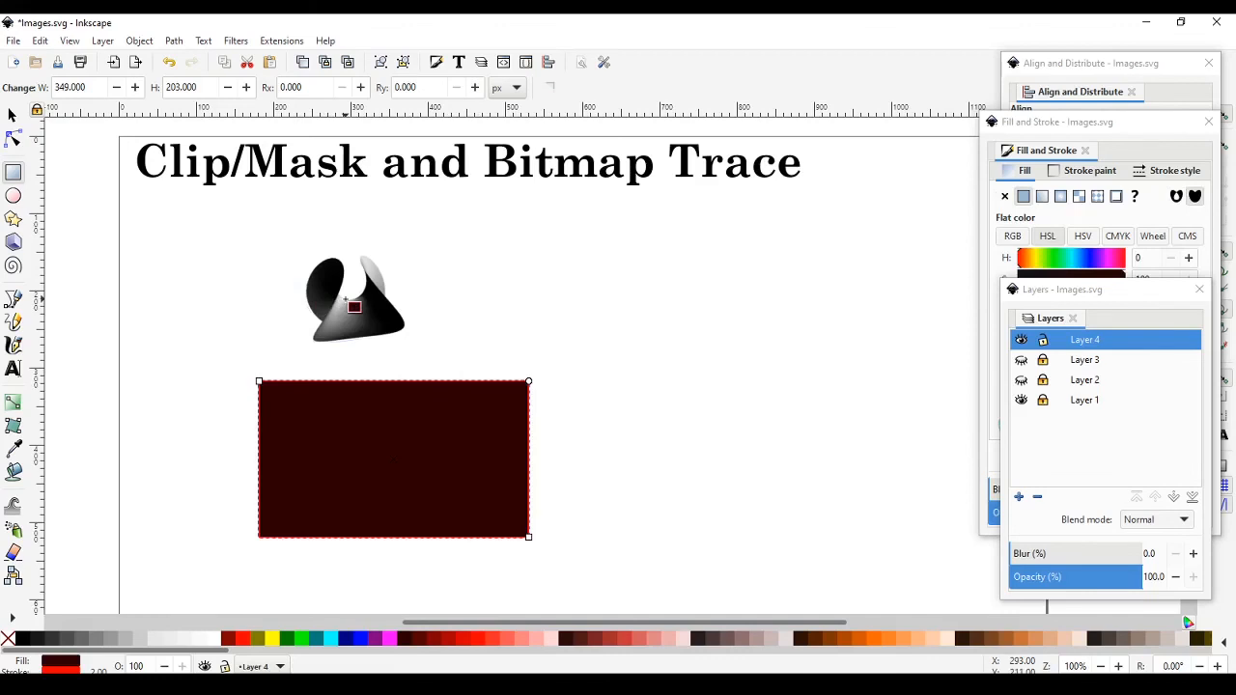
Move the clipped curved shape onto the dark rectangle and raise it above the rectangle.
key("s")
left_click(355, 309)
left_click_drag(355, 329, 349, 492)
left_click(213, 87)
Recolour the rectangle light gray as a backdrop and nudge the clipped shape slightly upward on it.
left_click(427, 475)
left_click(122, 639)
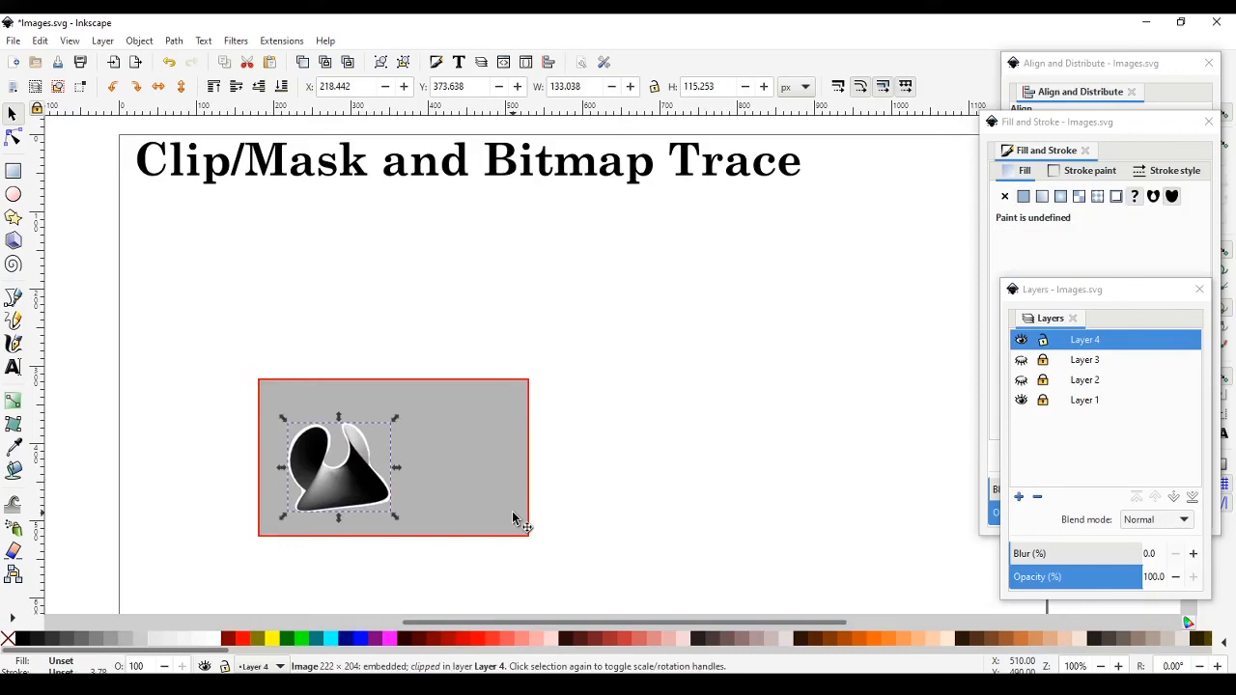
left_click(612, 502)
left_click(454, 492)
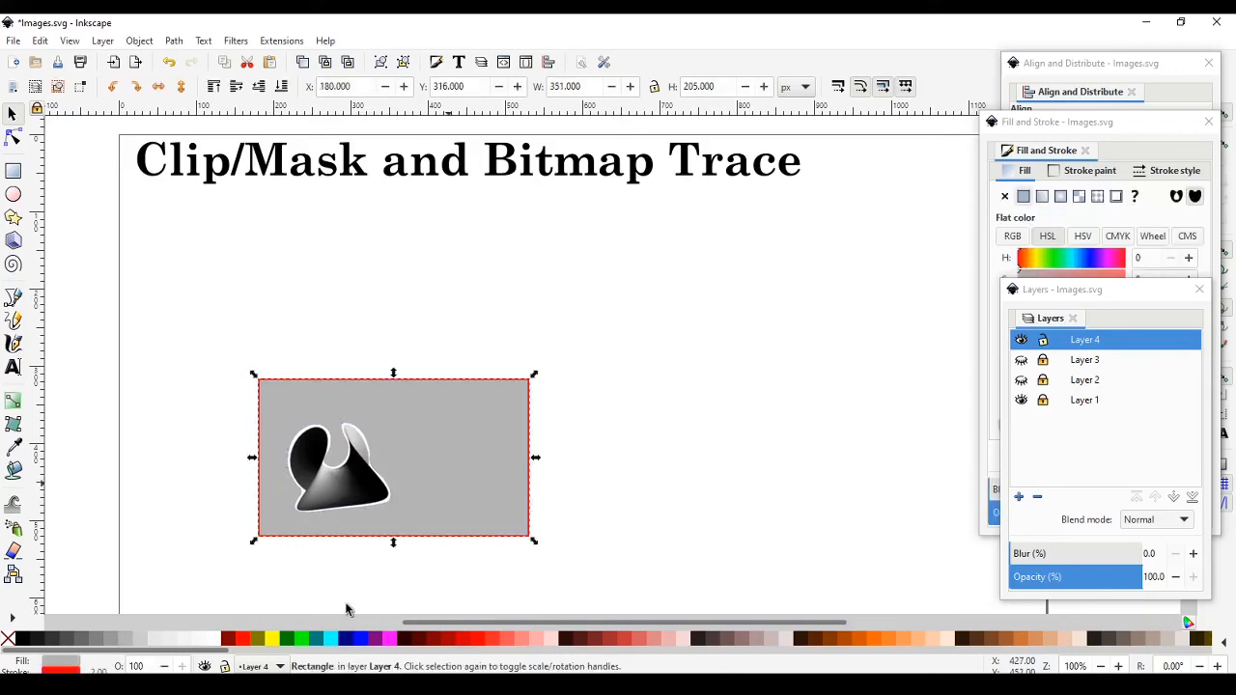
left_click(157, 647)
key("Escape")
left_click_drag(354, 498, 360, 481)
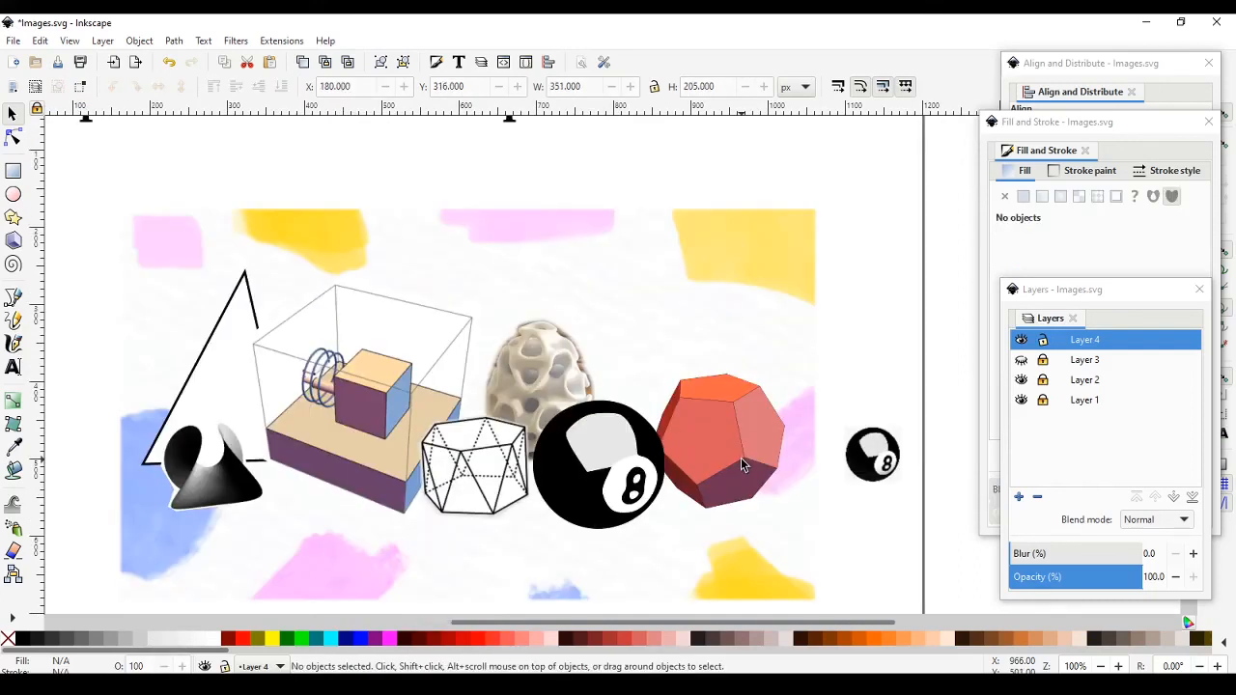
Examine the finished collage in Layer 2, looking closely at the soft blurred edge around the latticed egg.
scroll(522, 465, "up", 3)
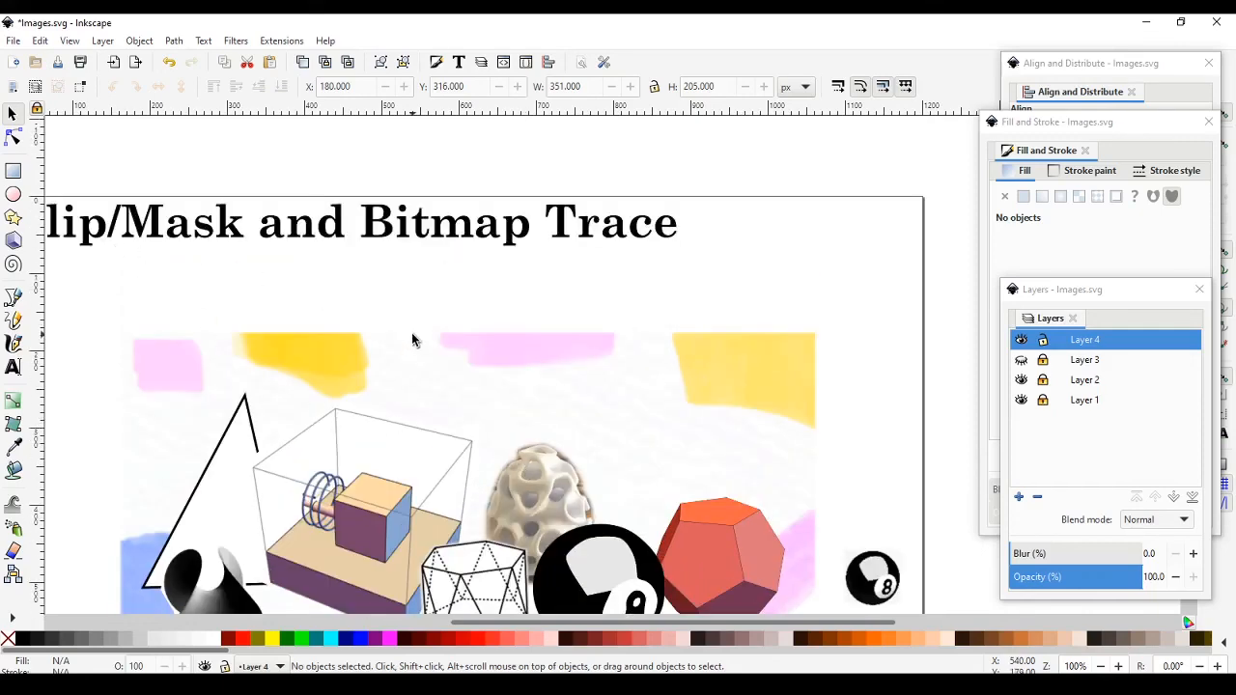
scroll(411, 332, "down", 2)
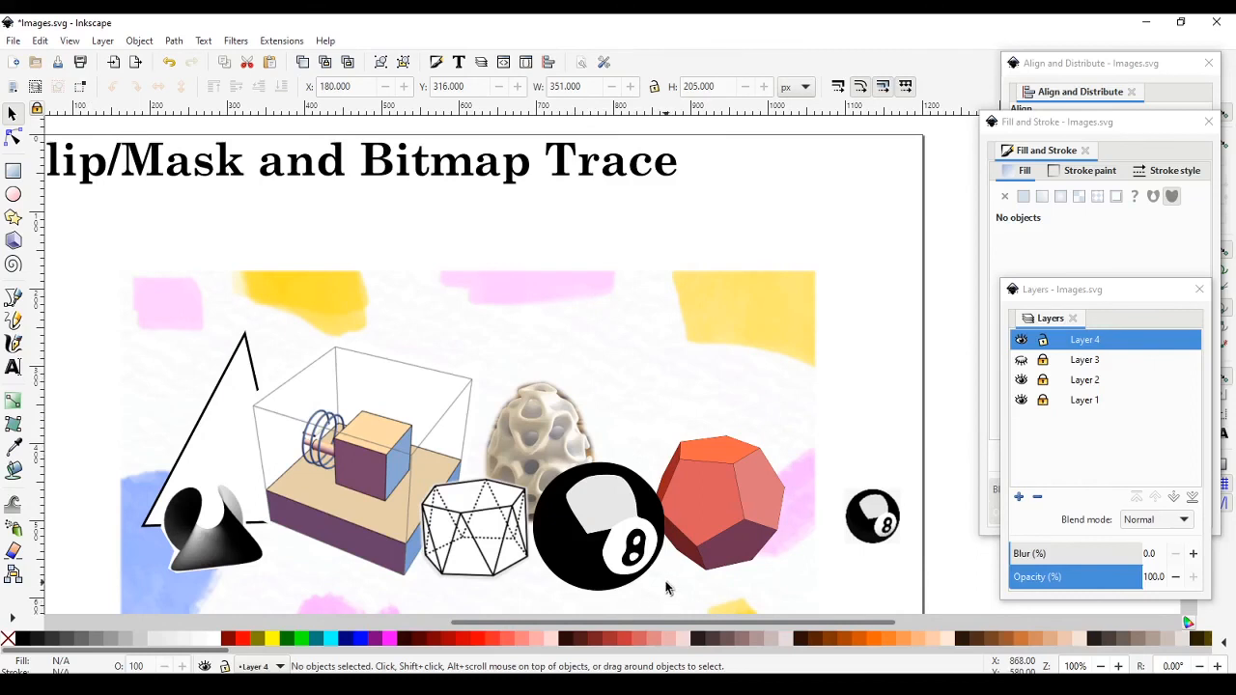
scroll(665, 587, "down", 2)
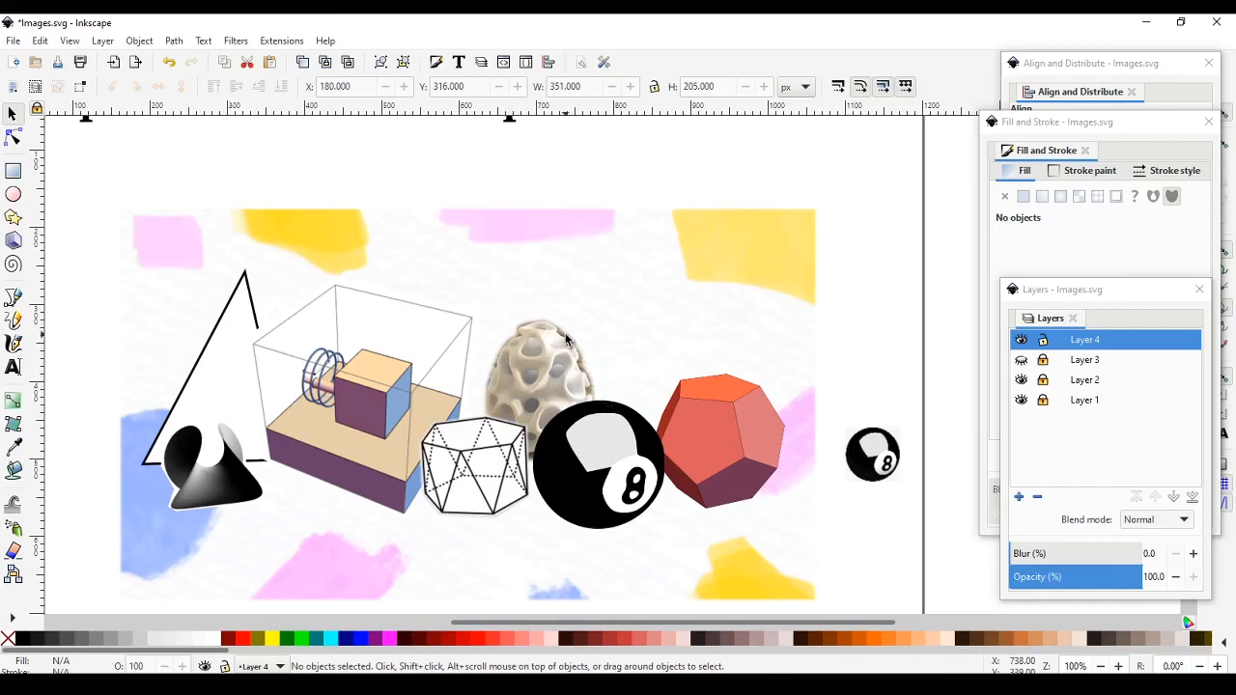
scroll(585, 351, "up", 10, "ctrl")
scroll(555, 394, "down", 6, "ctrl")
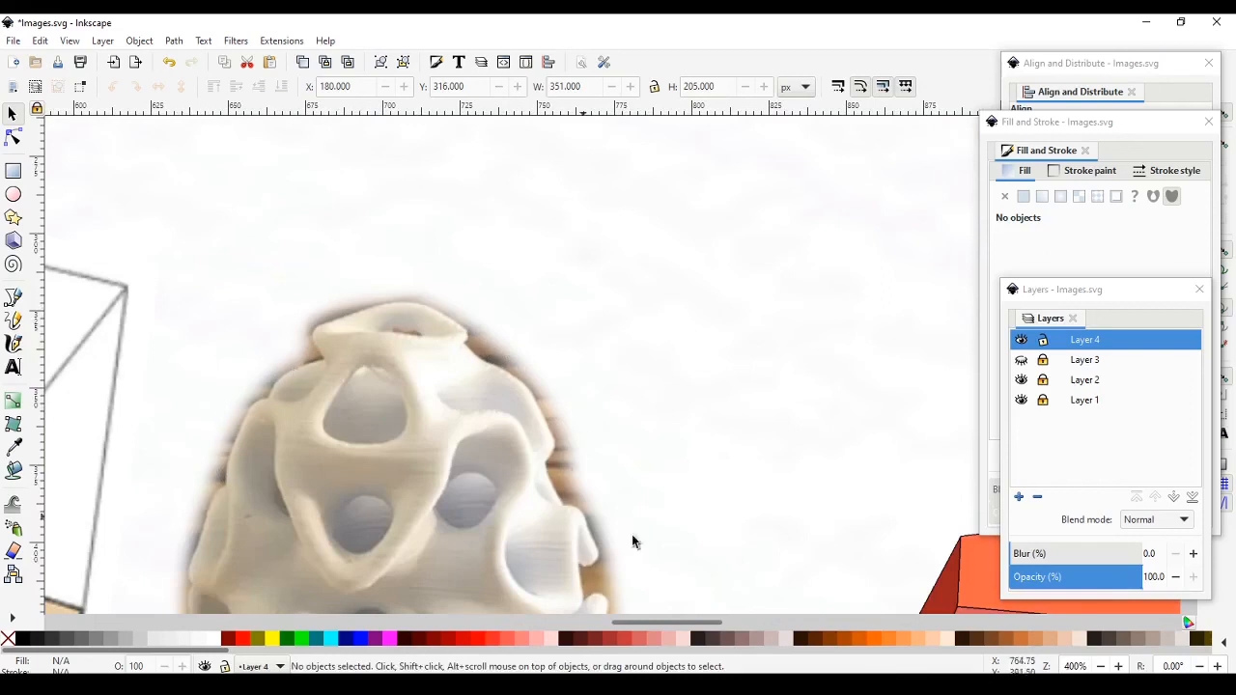
scroll(647, 511, "down", 3)
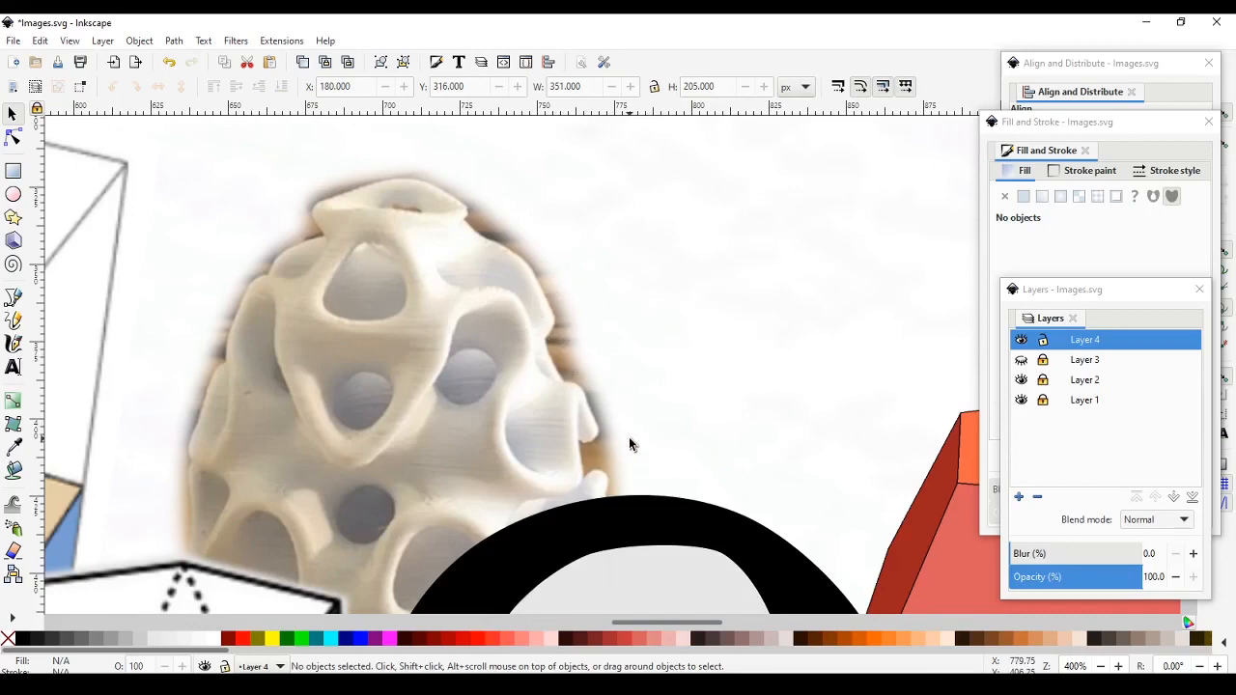
key("1")
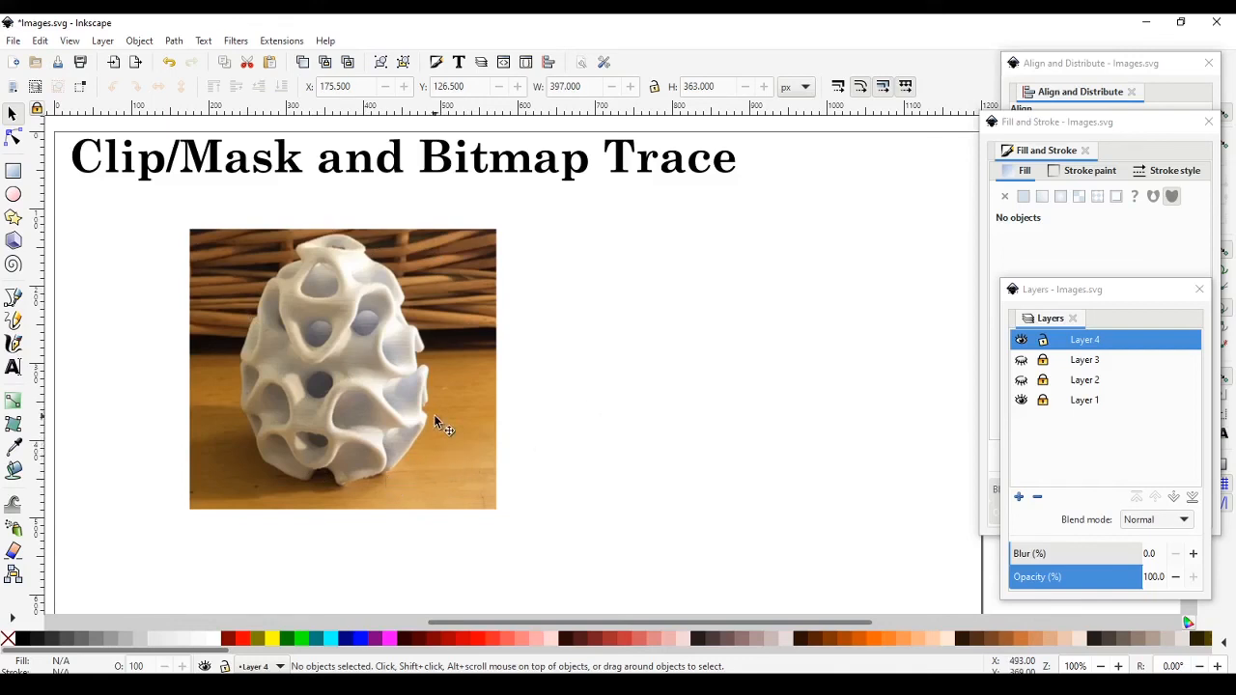
Trace a closed Bezier path of straight segments around the white latticed egg in the photo and remove the path's fill.
left_click(12, 297)
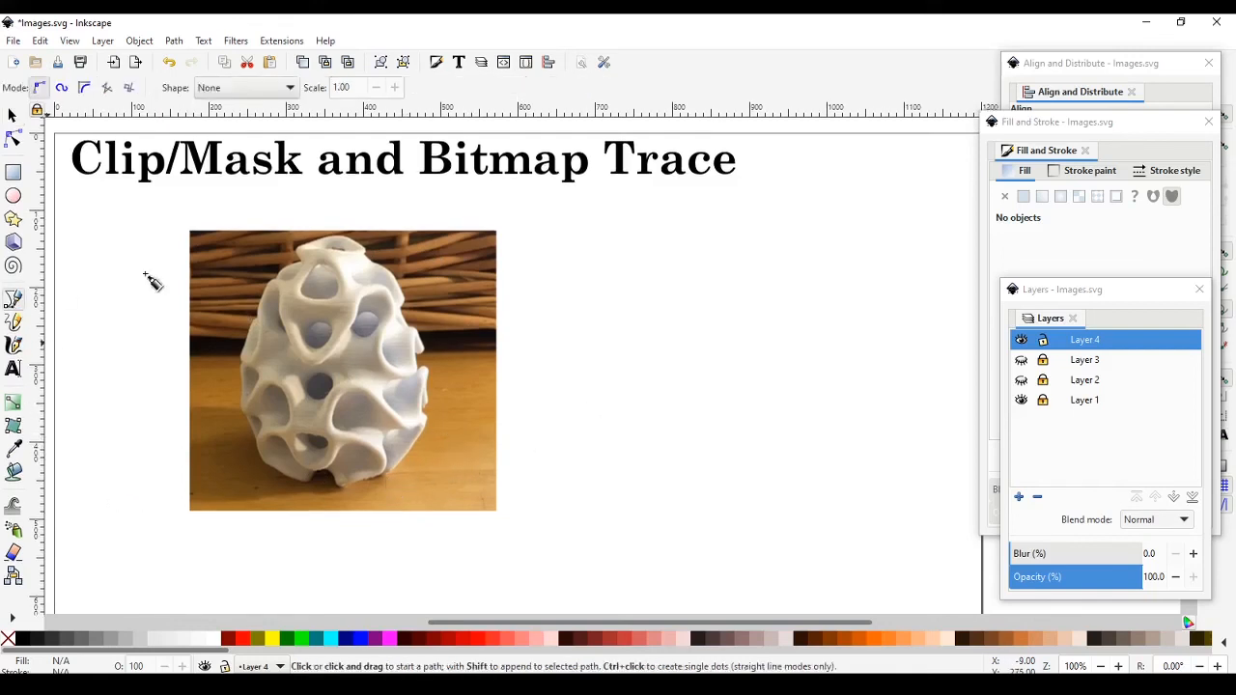
left_click(330, 495)
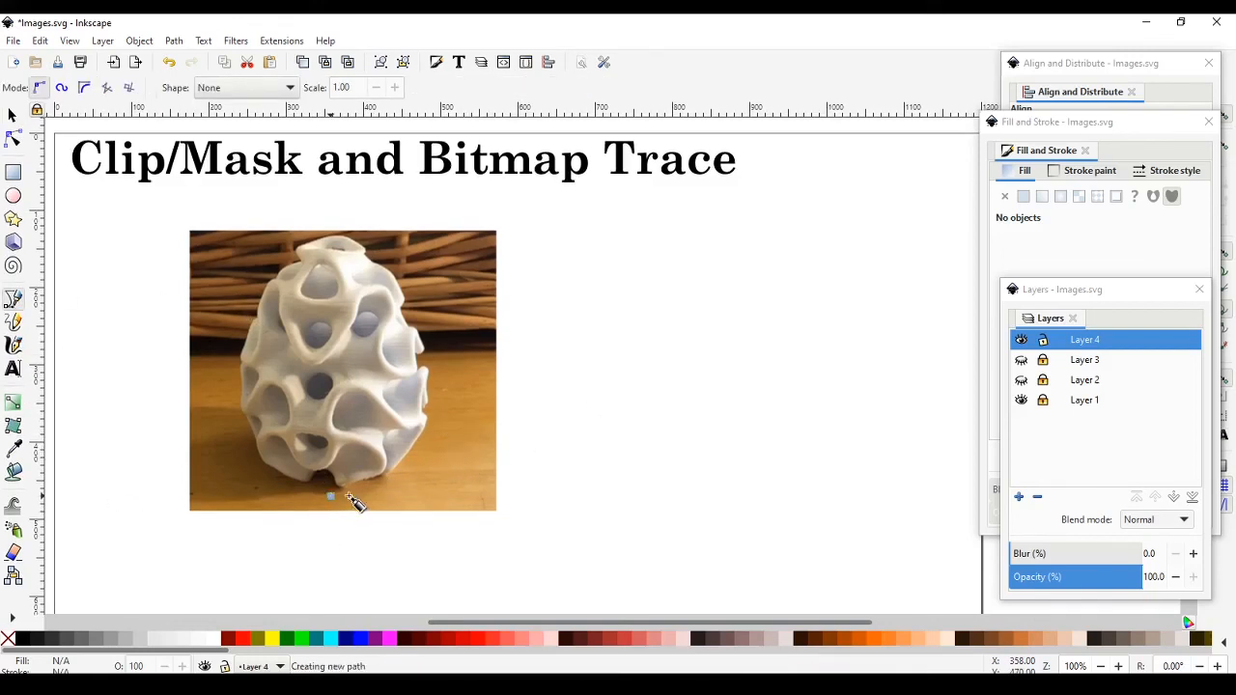
left_click(384, 487)
left_click(431, 436)
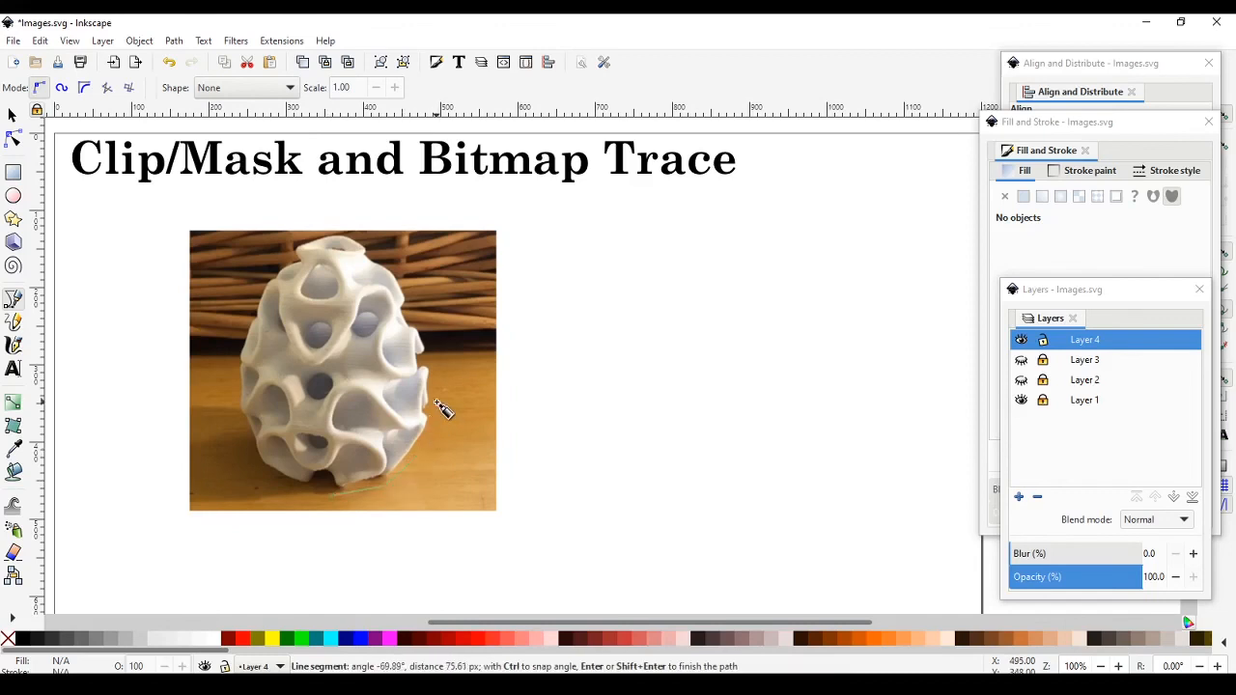
left_click(417, 323)
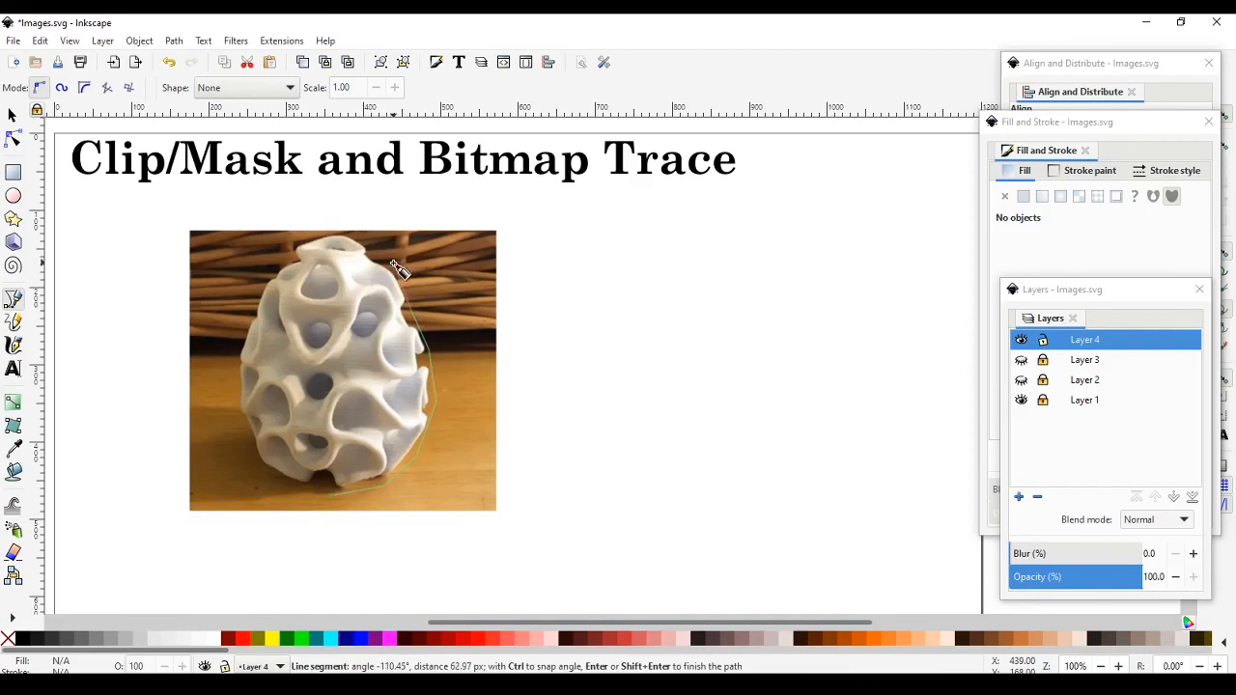
left_click(357, 234)
left_click(288, 253)
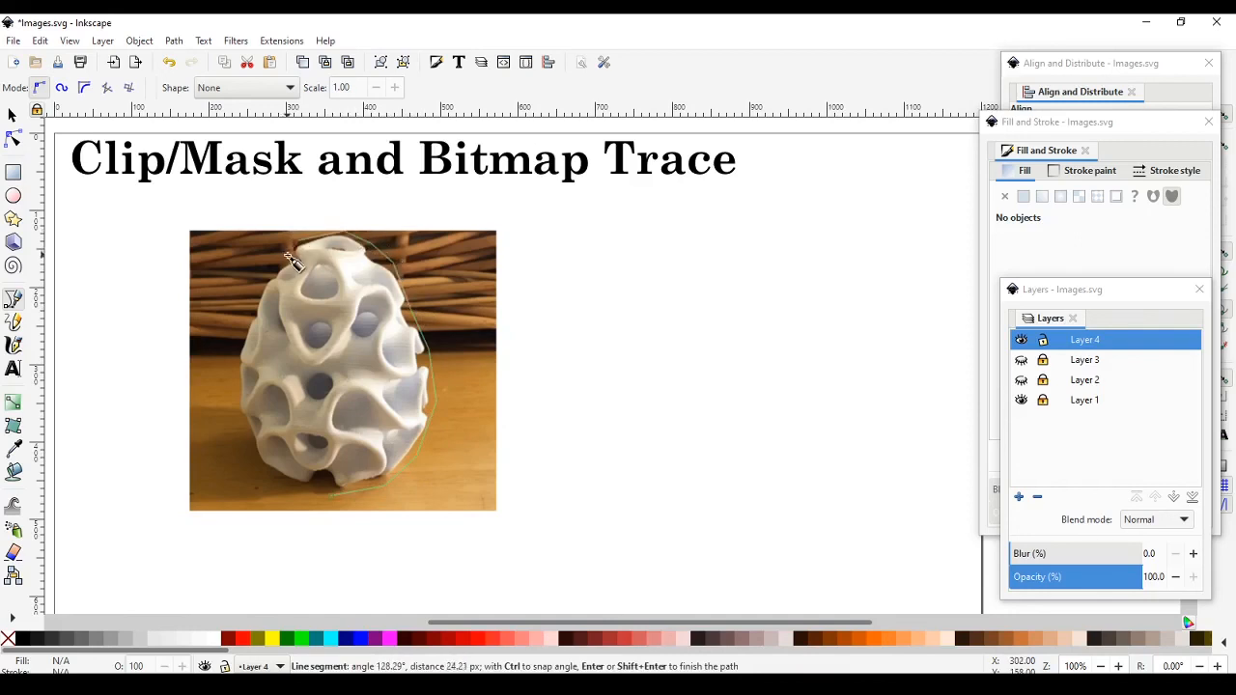
left_click(275, 273)
left_click(241, 338)
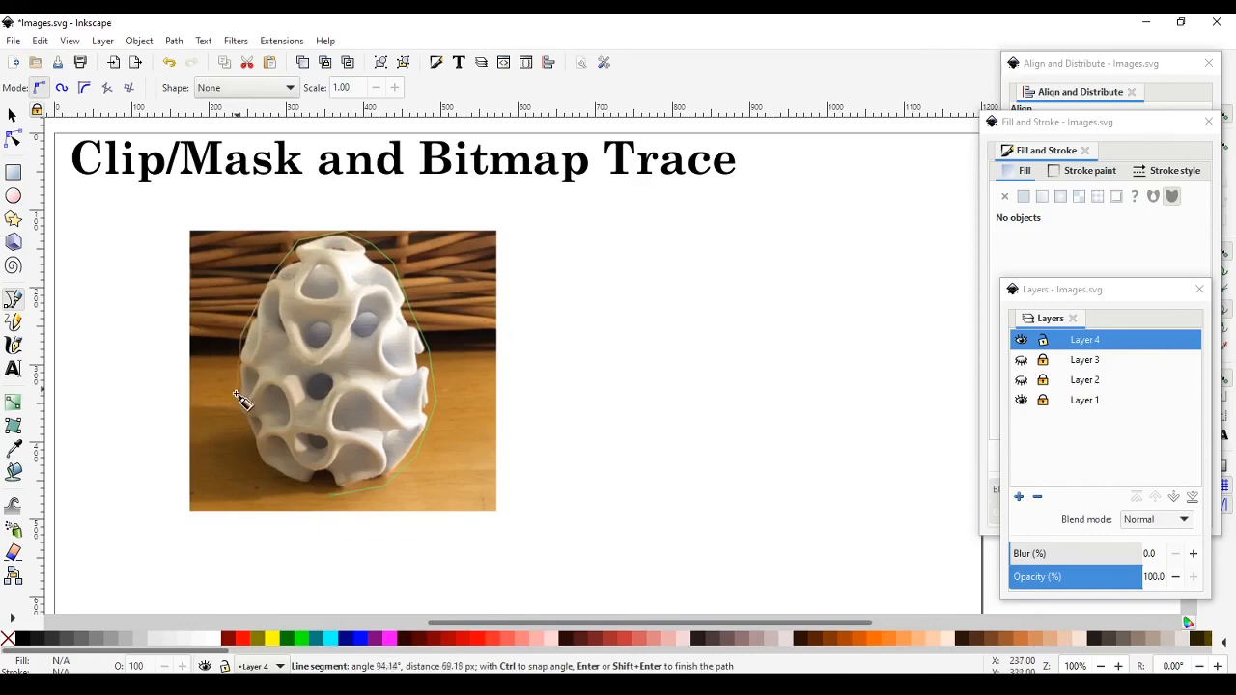
left_click(253, 448)
left_click(307, 490)
left_click(319, 479)
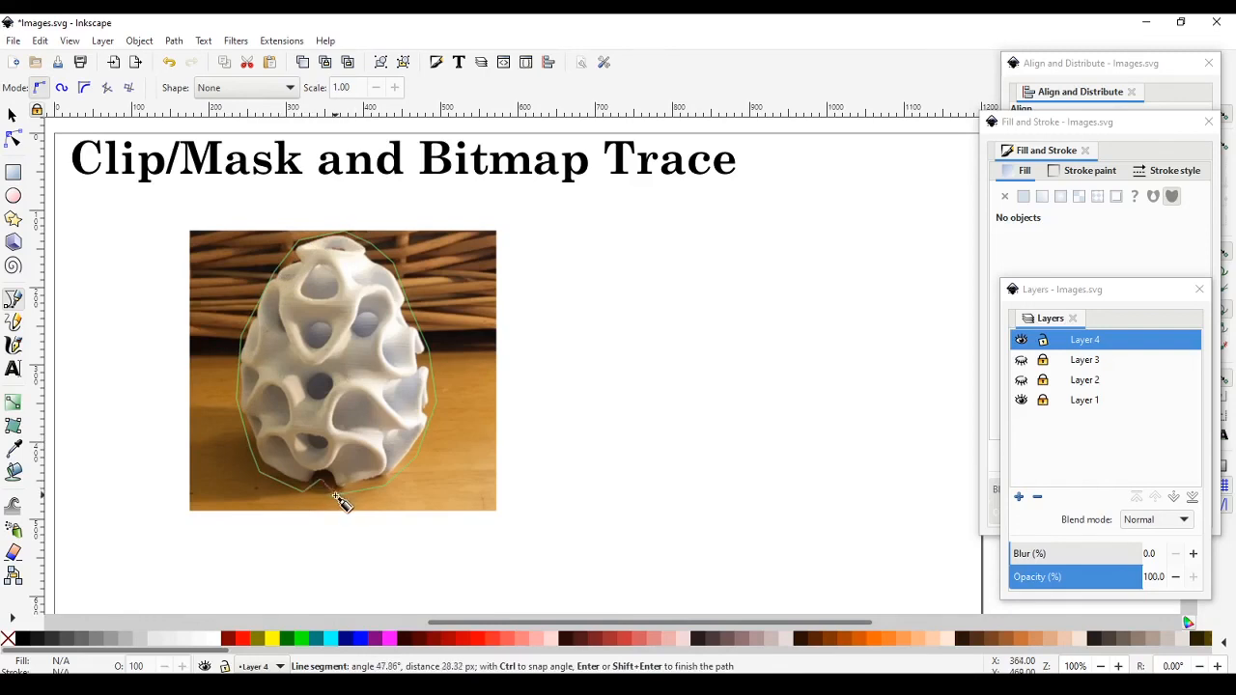
left_click(335, 495)
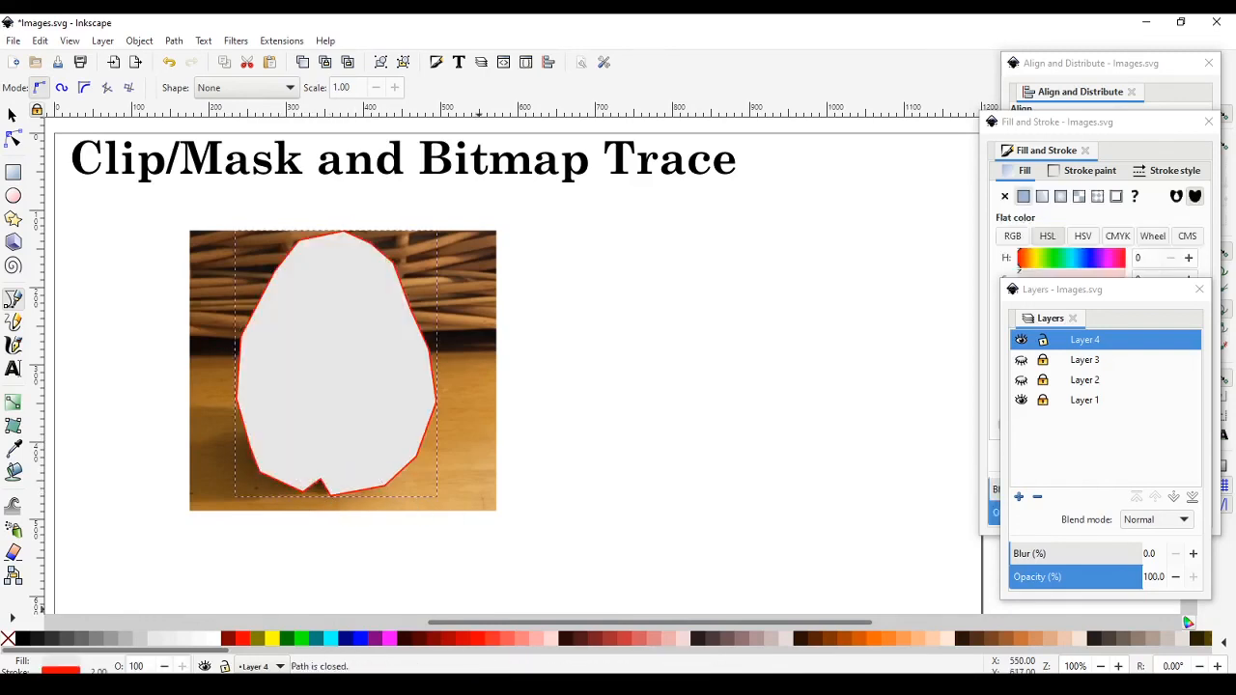
left_click(8, 639)
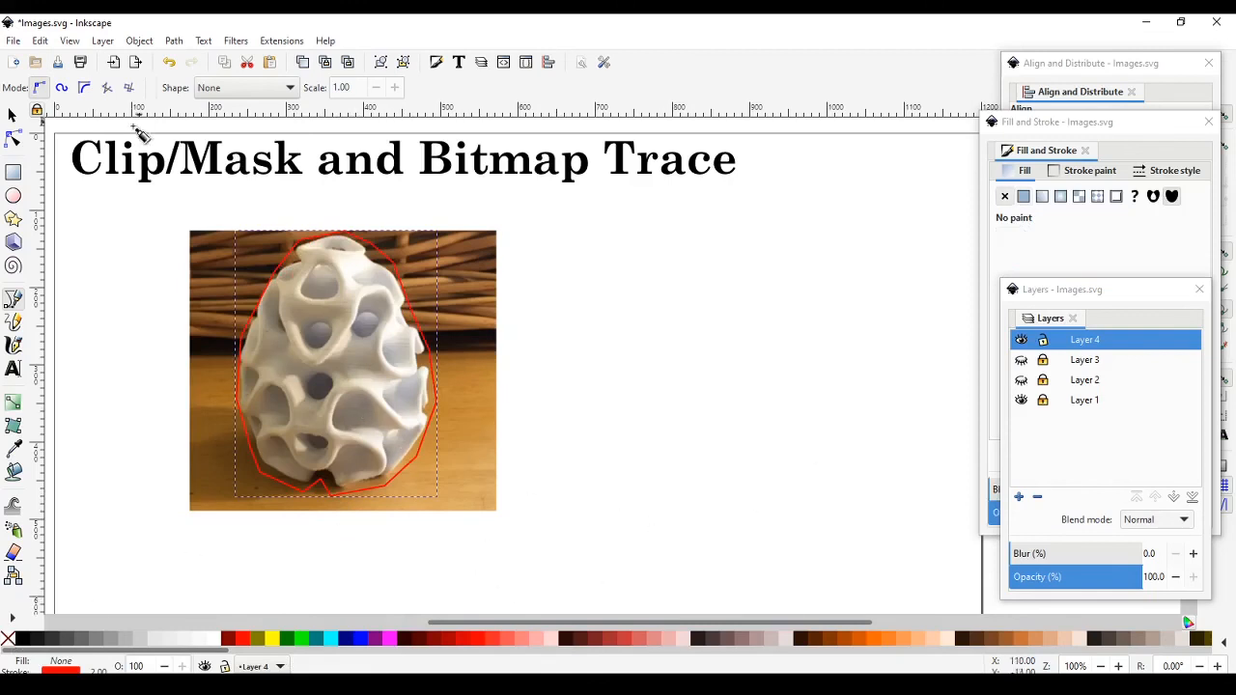
Try white, gray and black fills on the egg outline, finishing with white.
left_click(11, 116)
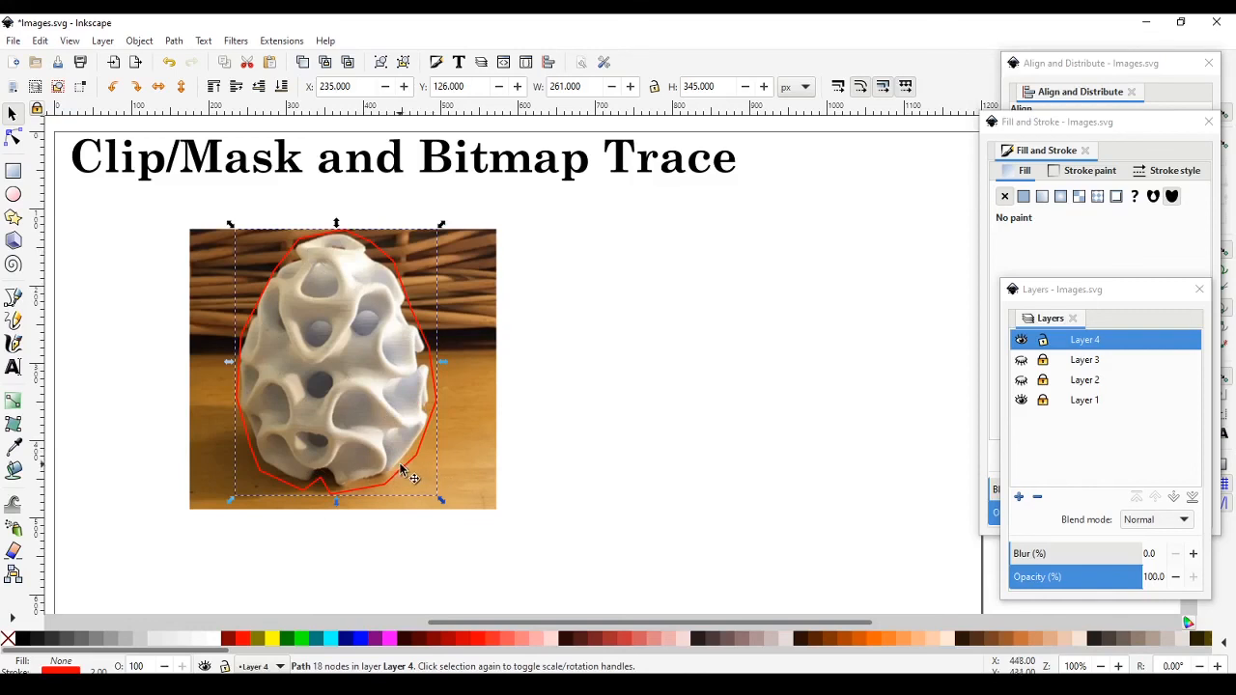
left_click(215, 641)
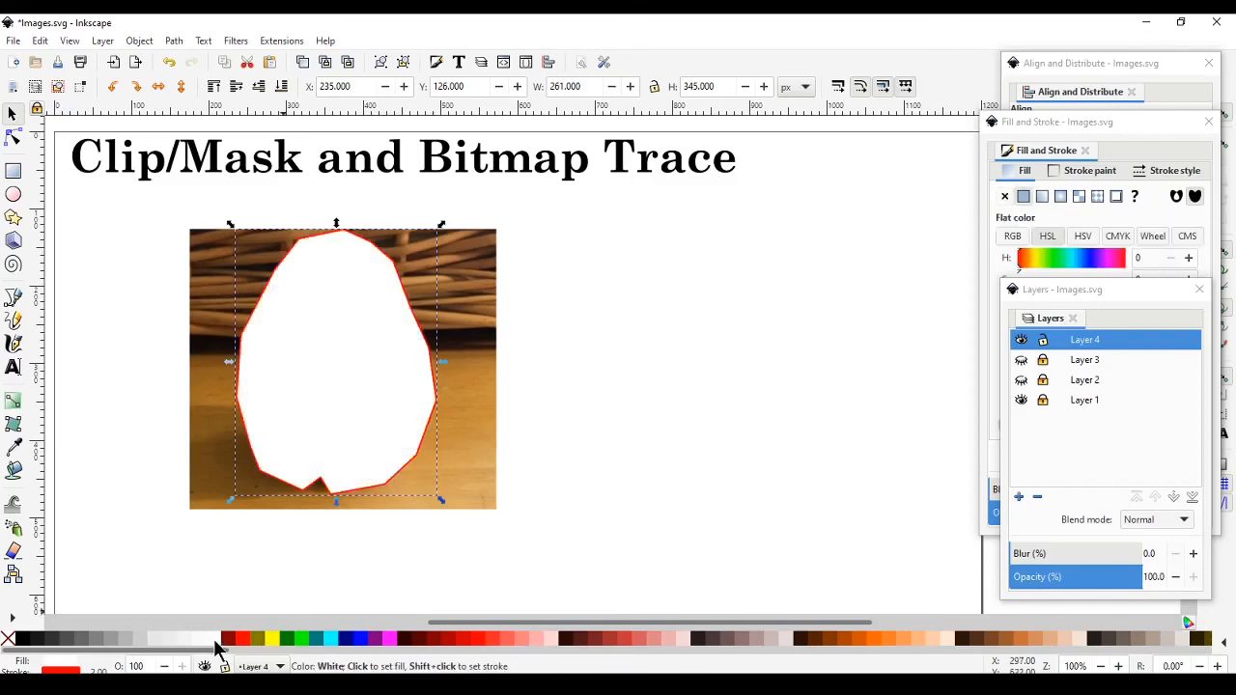
left_click(102, 642)
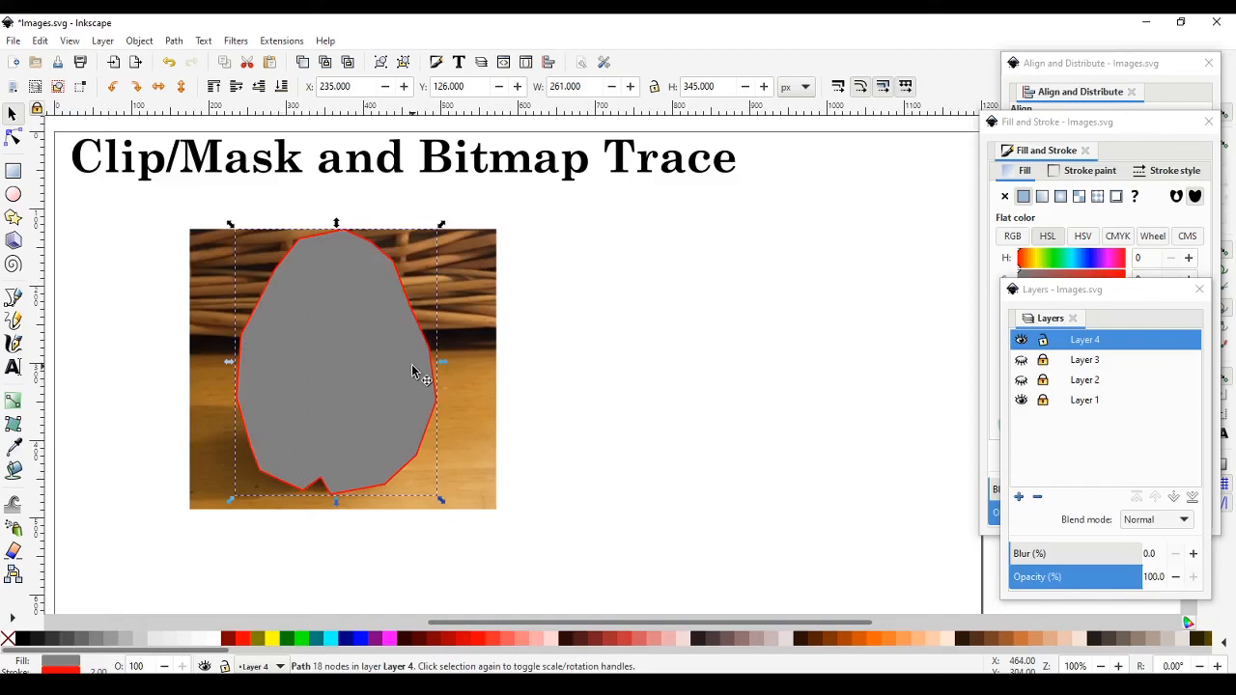
left_click(21, 638)
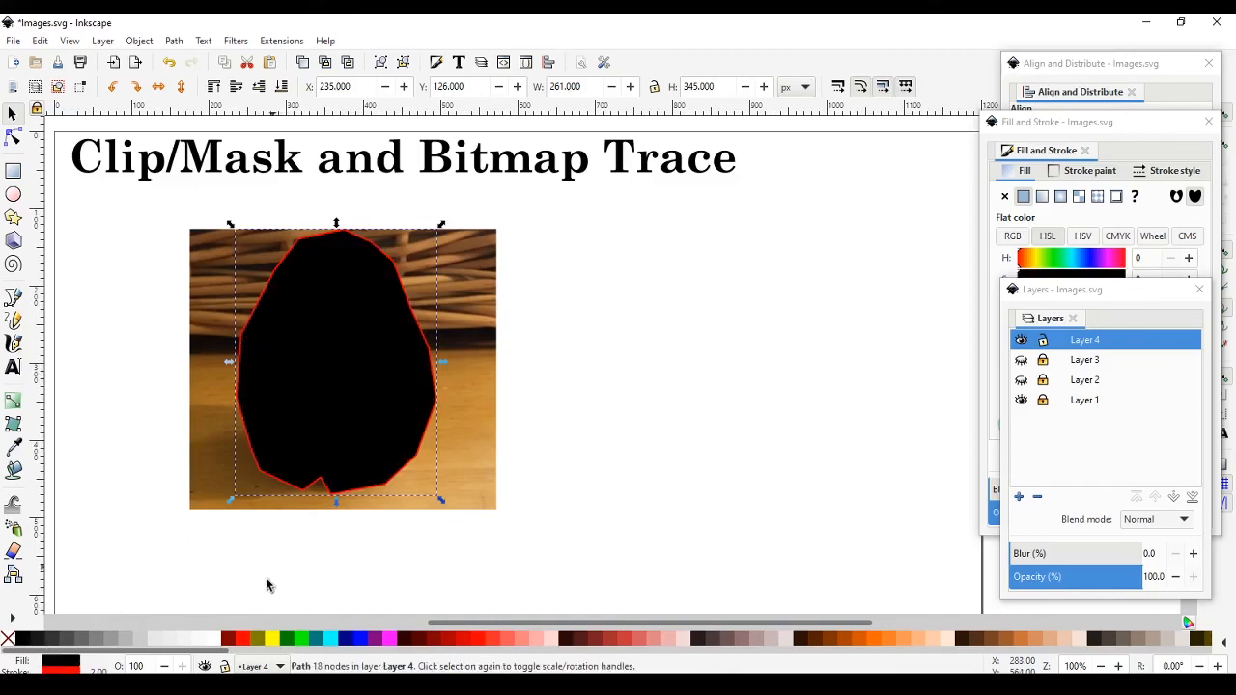
left_click(219, 638)
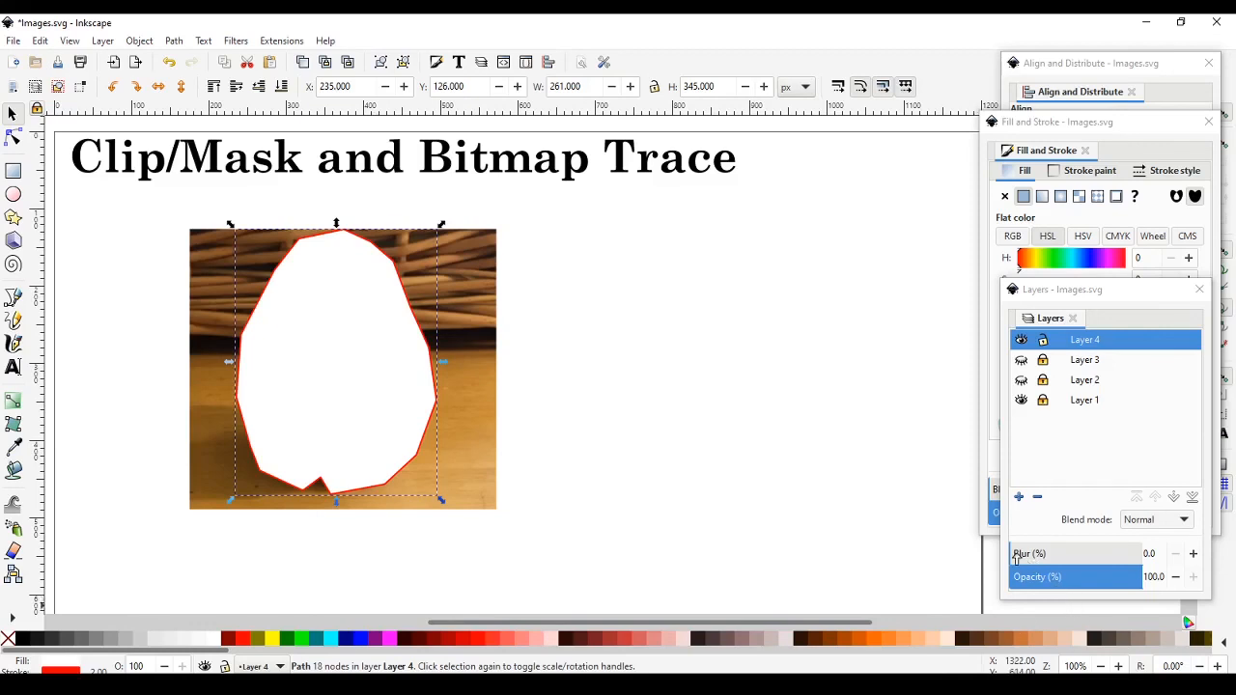
Set the blur of Layer 4 to 11% and deselect the egg outline.
left_click_drag(1016, 558, 1024, 555)
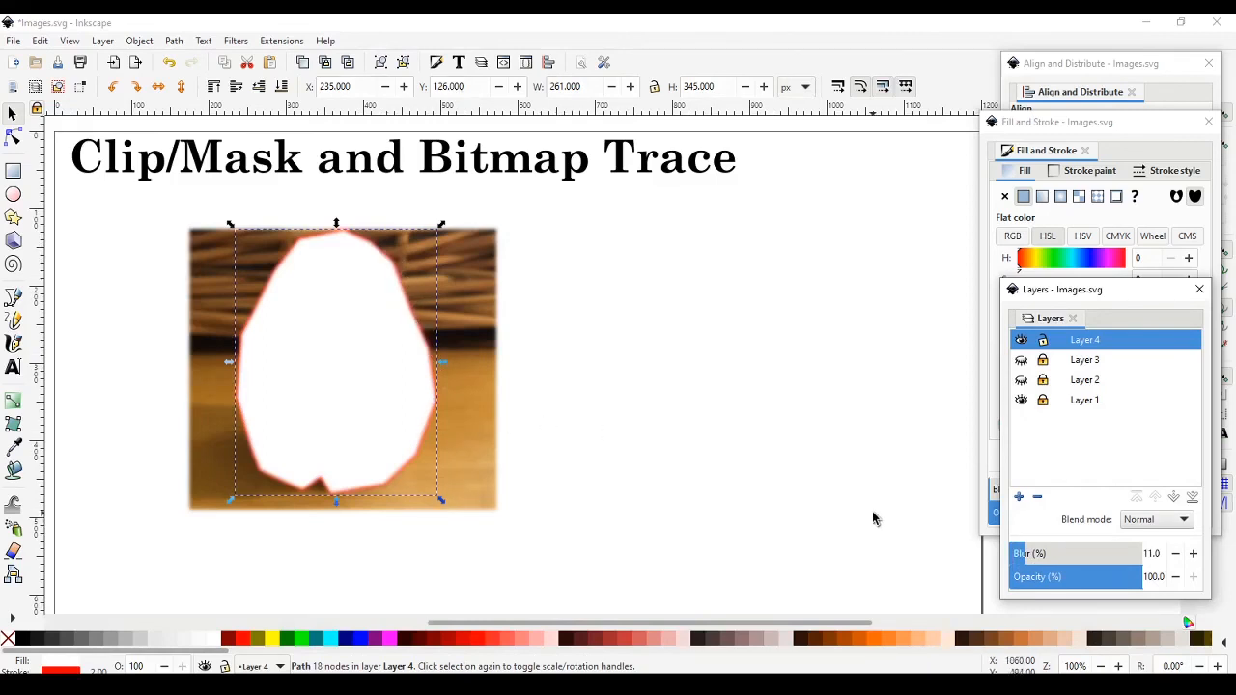
left_click(676, 433)
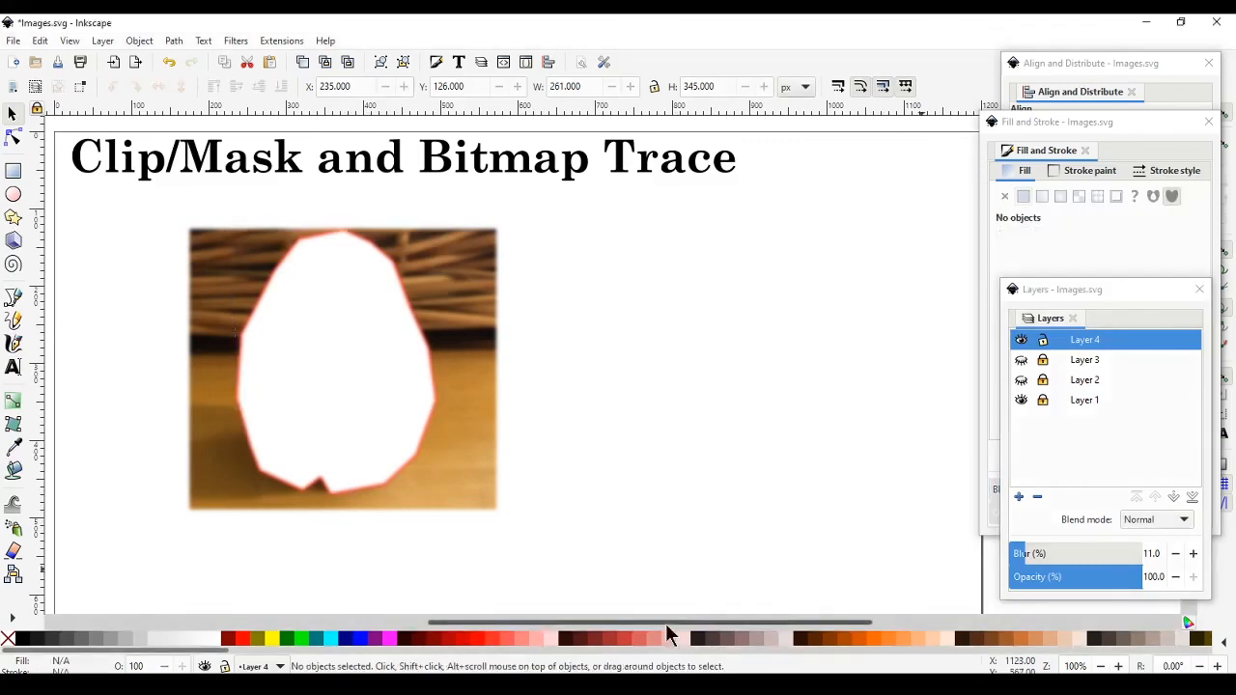
Try to mask the egg photo with the white egg outline.
left_click(472, 477)
left_click(404, 466, "shift")
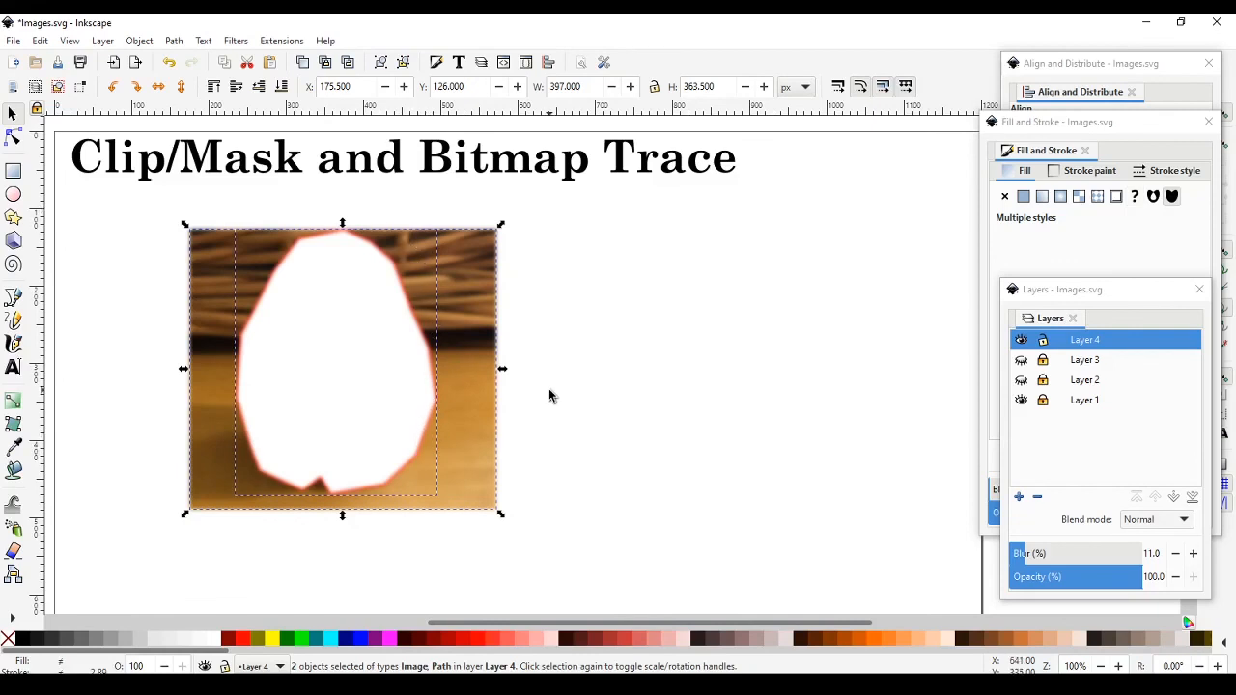
right_click(447, 451)
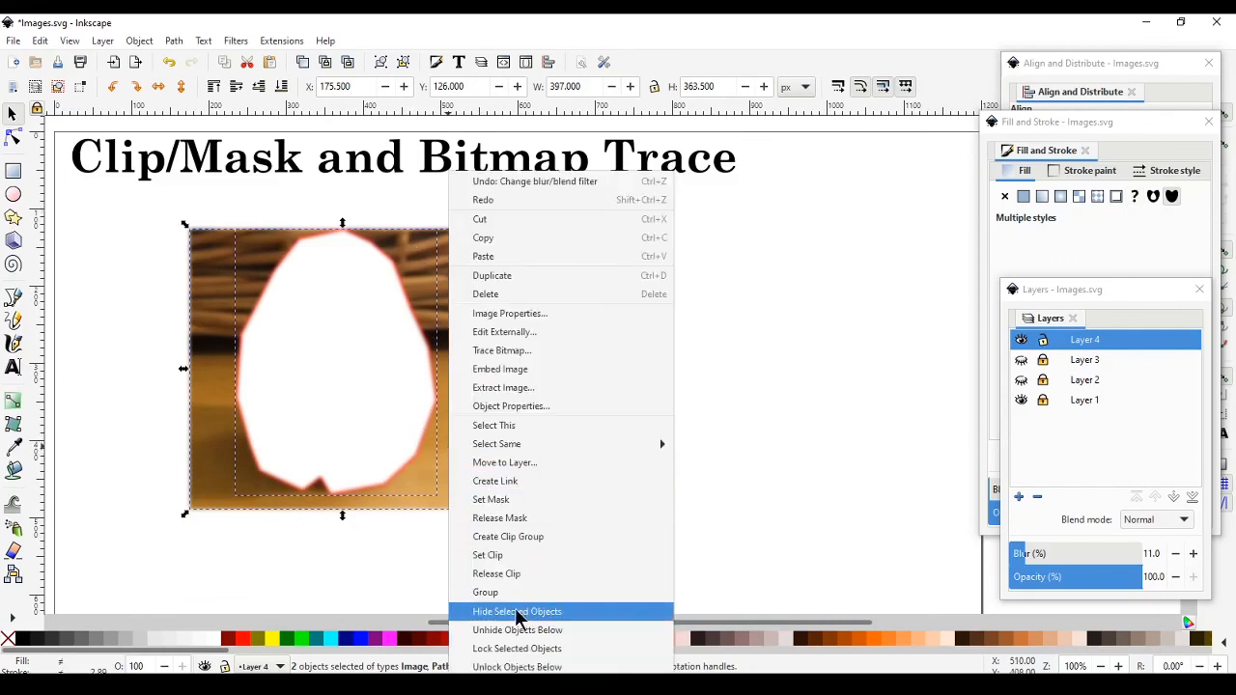
left_click(492, 499)
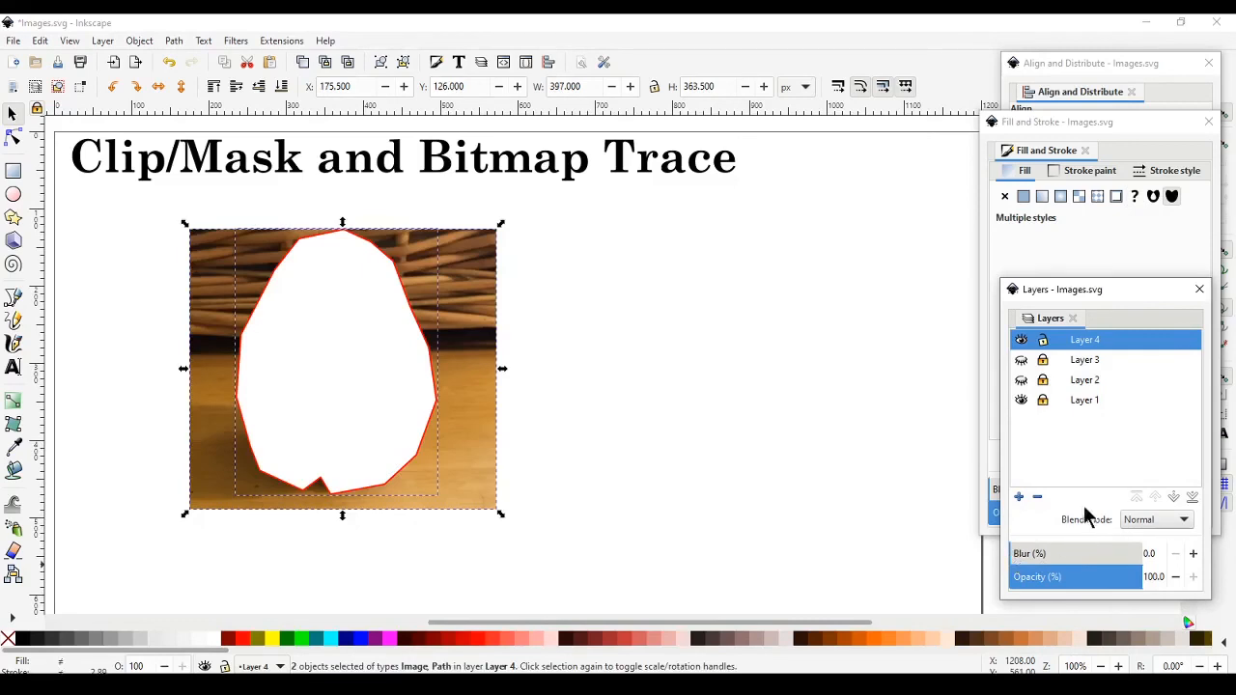
Set the blur of the white egg outline itself to 23.2%.
mouse_move(1106, 300)
left_mouse_down()
mouse_move(911, 265)
mouse_move(1110, 312)
mouse_move(1099, 303)
left_mouse_up()
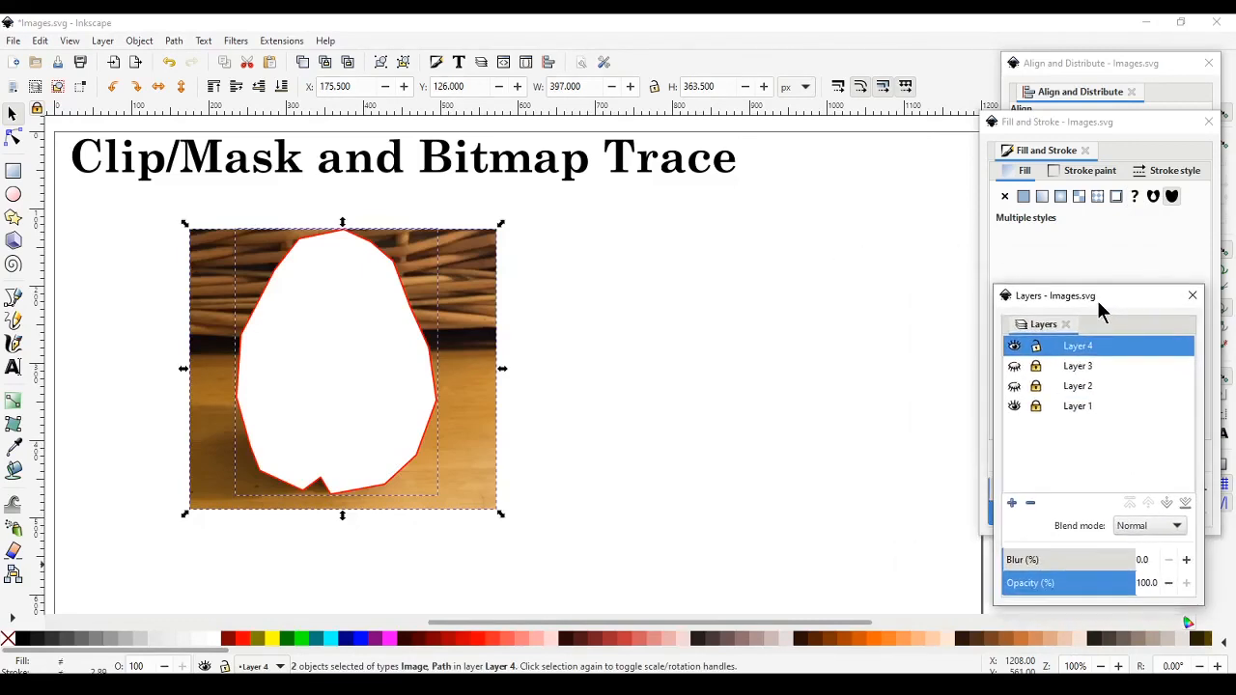
left_click(1105, 125)
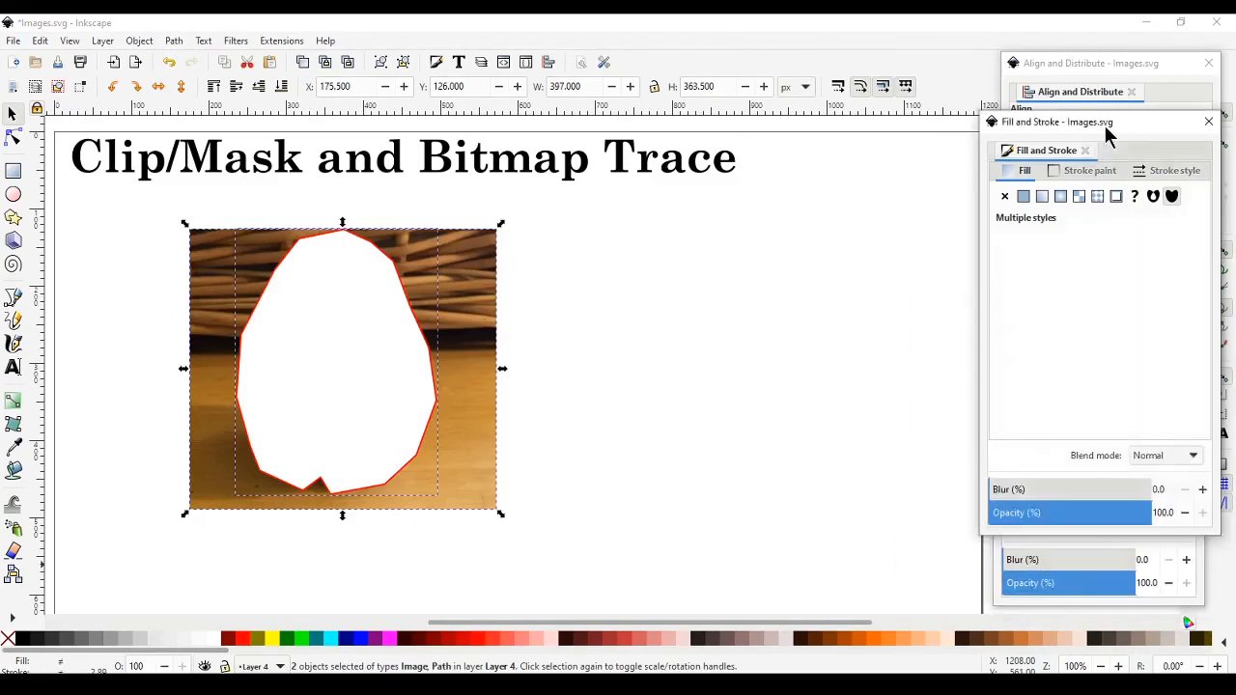
left_click(351, 425)
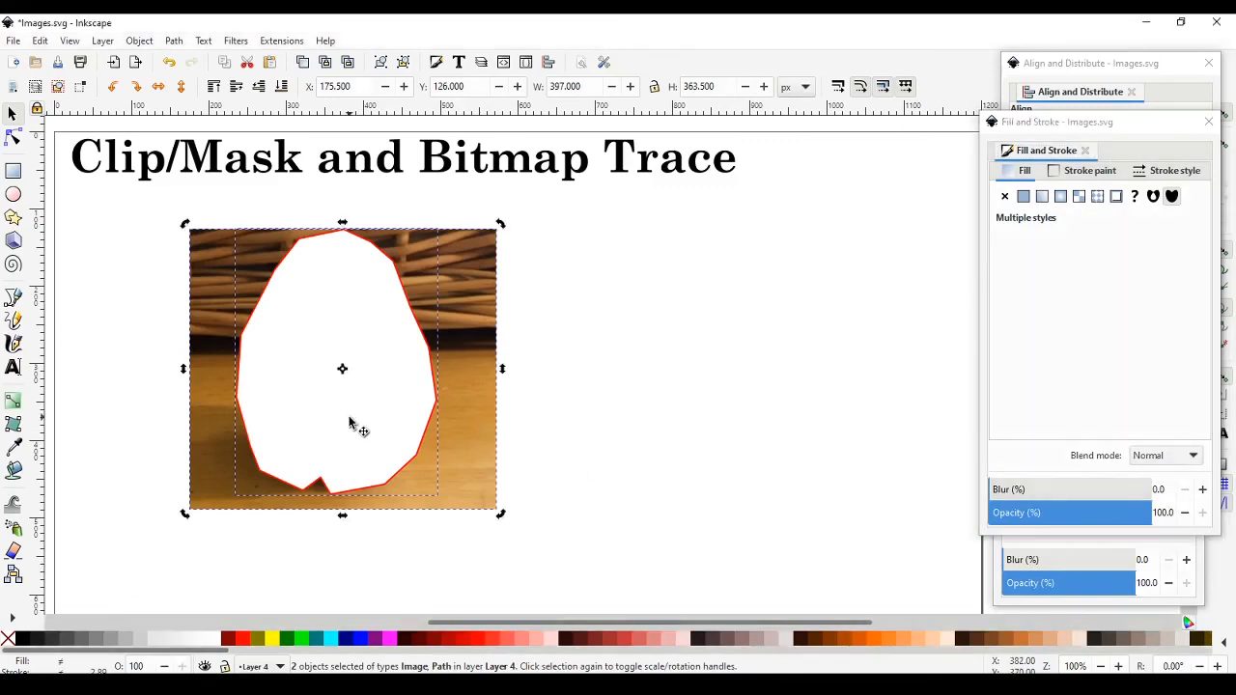
left_click(632, 451)
left_click(395, 477)
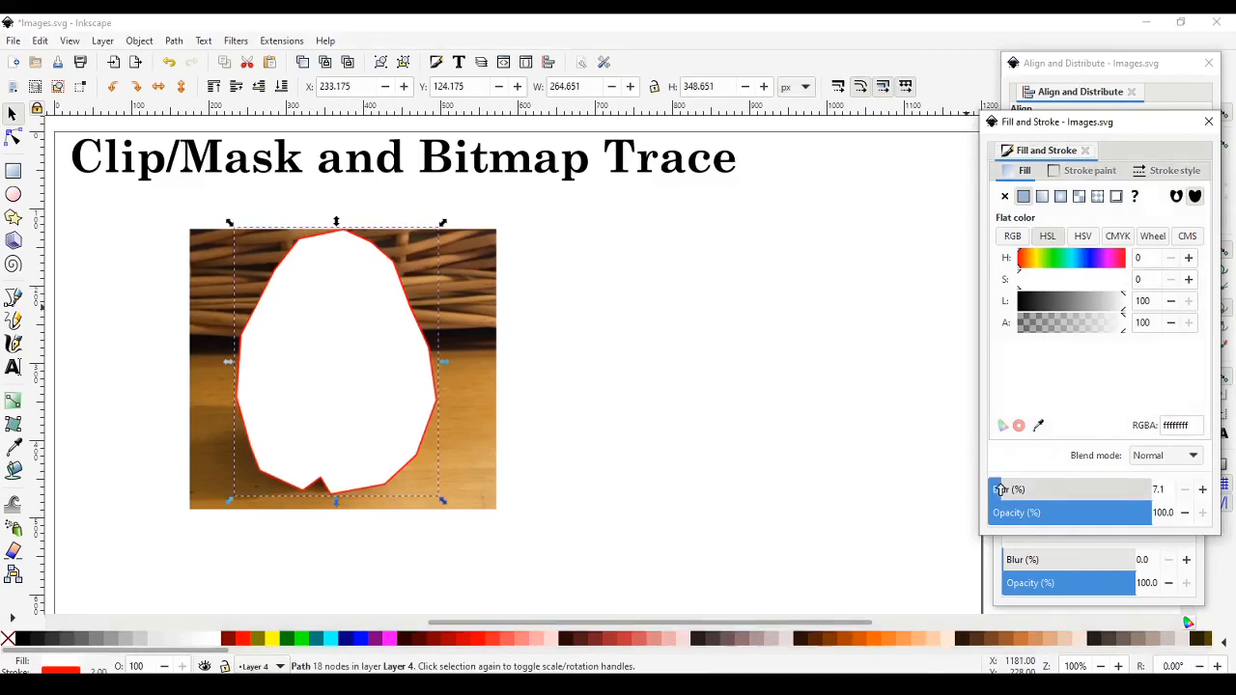
left_click(1026, 487)
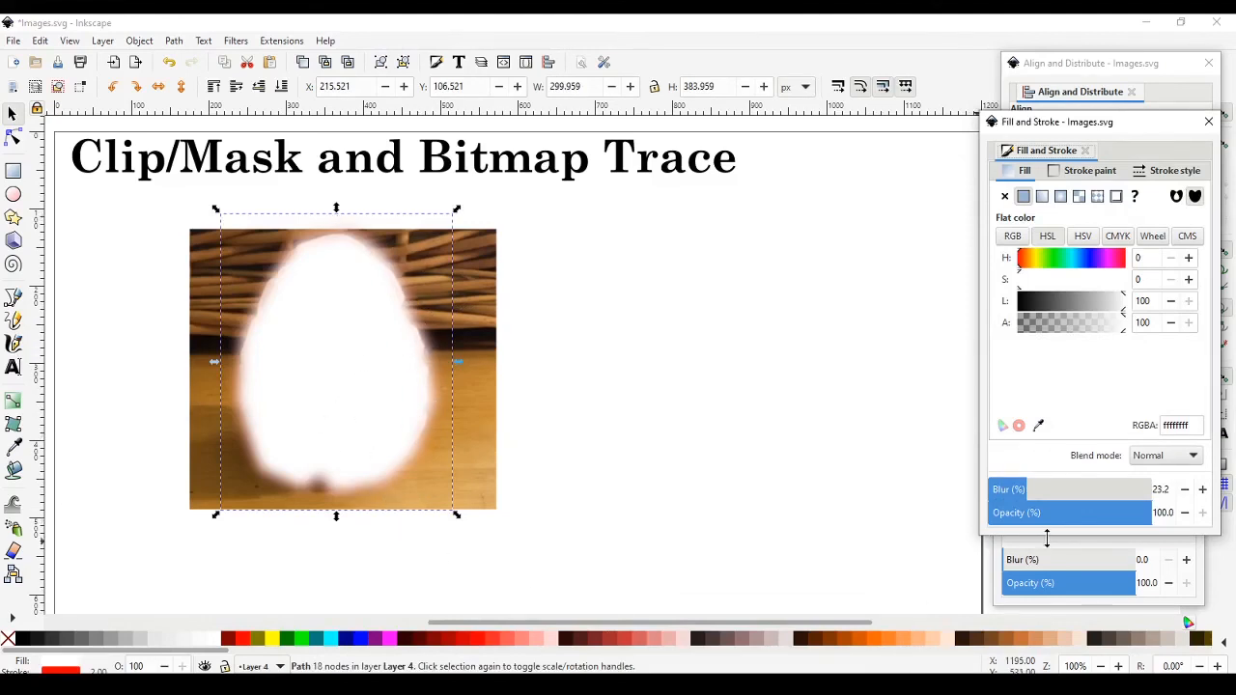
Mask the egg photo with the blurred white egg outline.
left_click(559, 473)
left_click(475, 479)
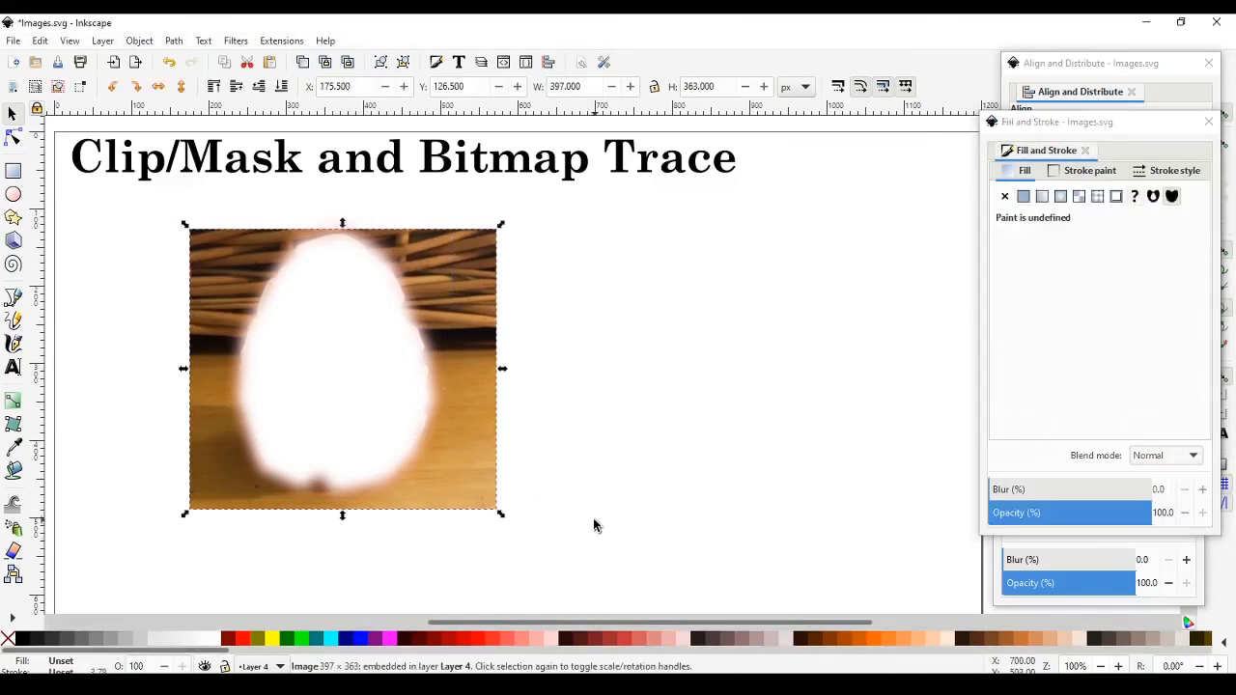
left_click(384, 459, "shift")
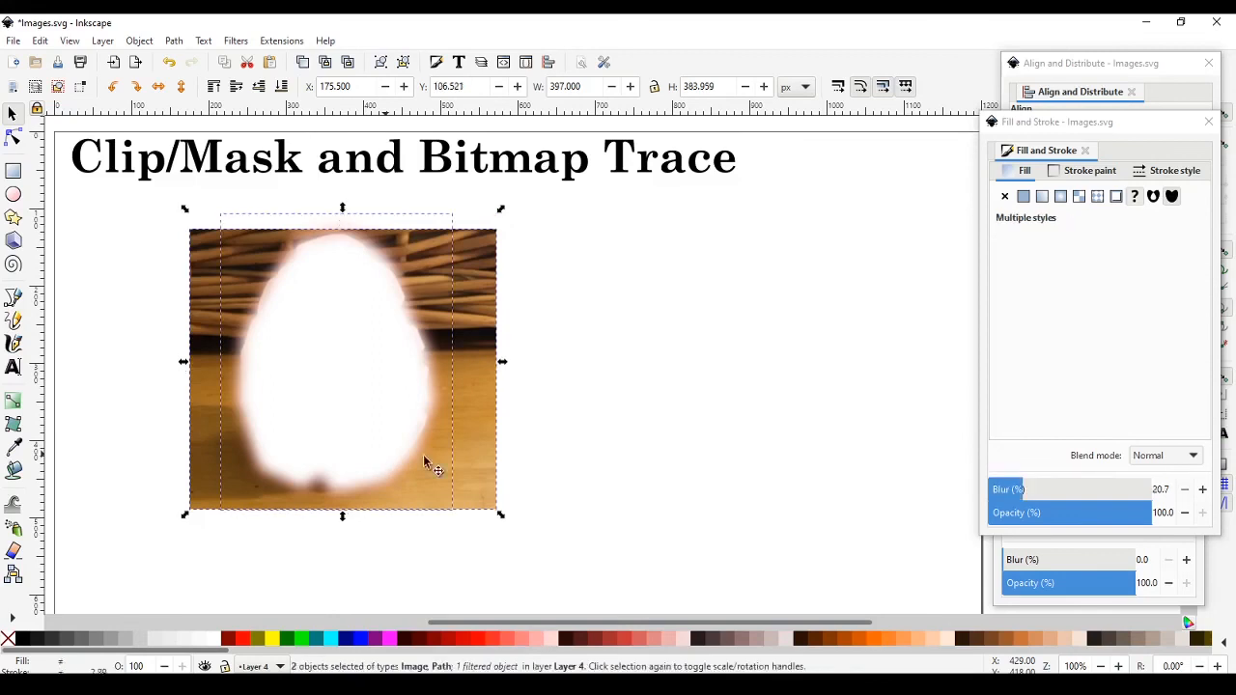
right_click(274, 372)
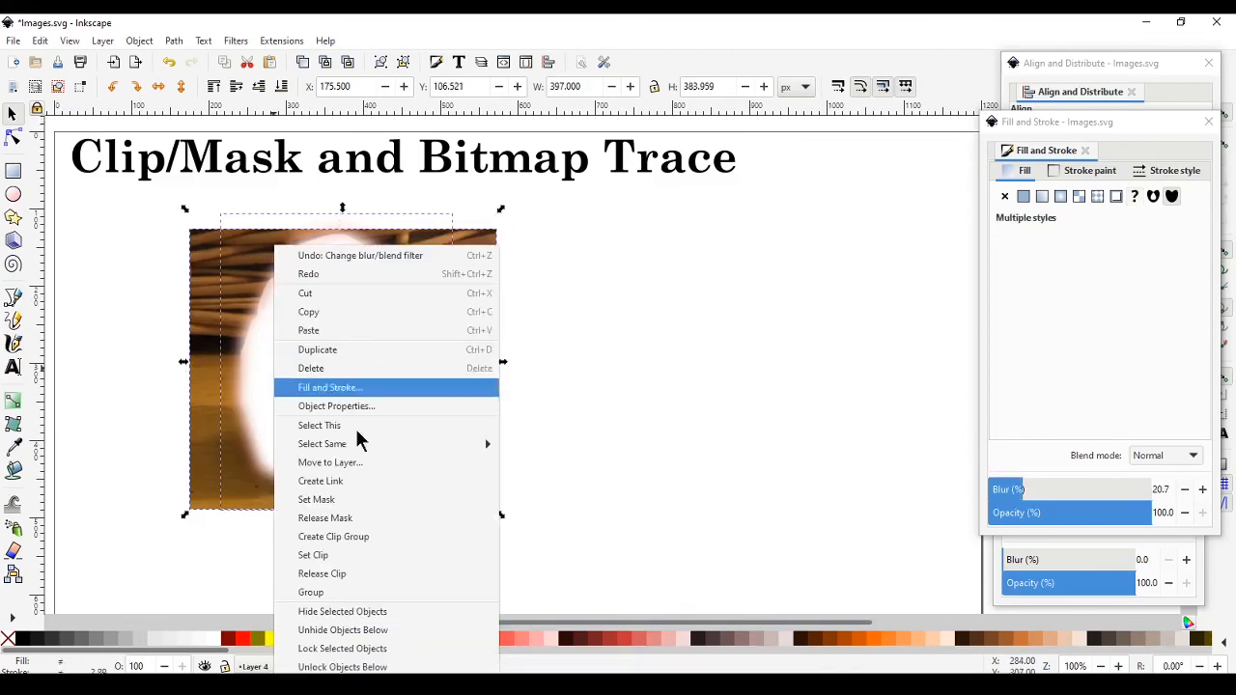
left_click(350, 499)
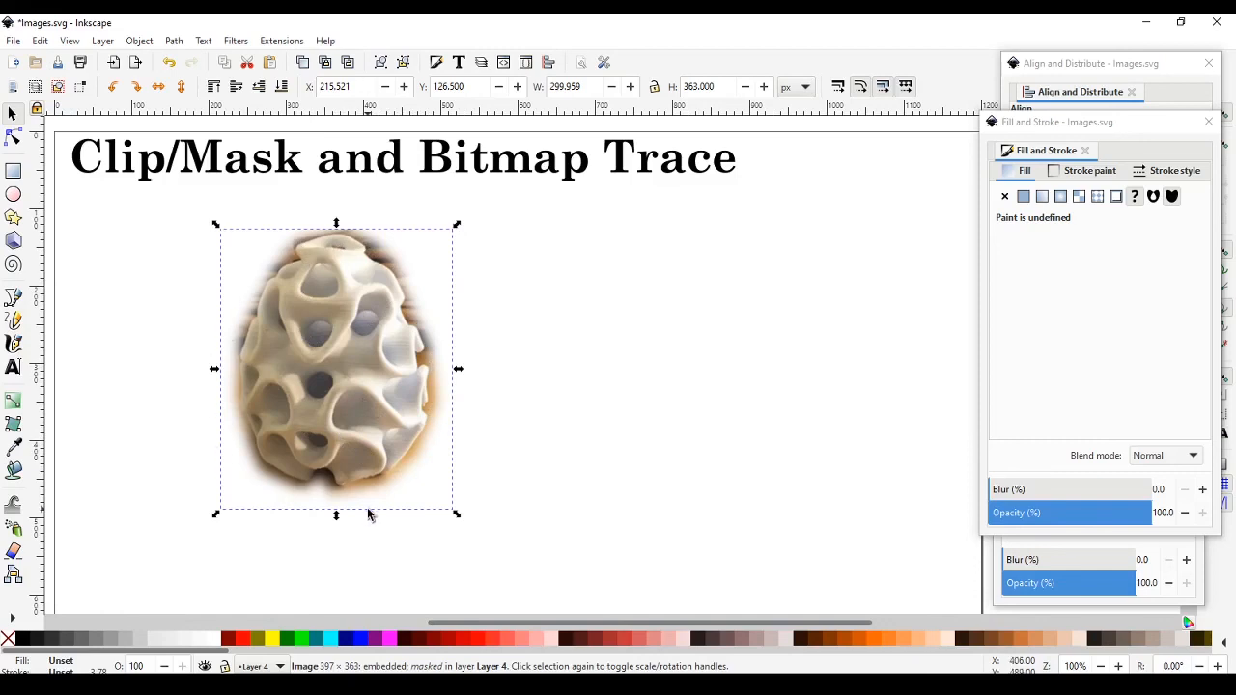
Scale the masked egg down to about 143 × 173 px and move it to about X 158.5, Y 215.5 px.
left_click(495, 458)
left_click(382, 435)
left_click_drag(458, 522, 319, 369)
left_click_drag(271, 298, 212, 380)
left_click(522, 394)
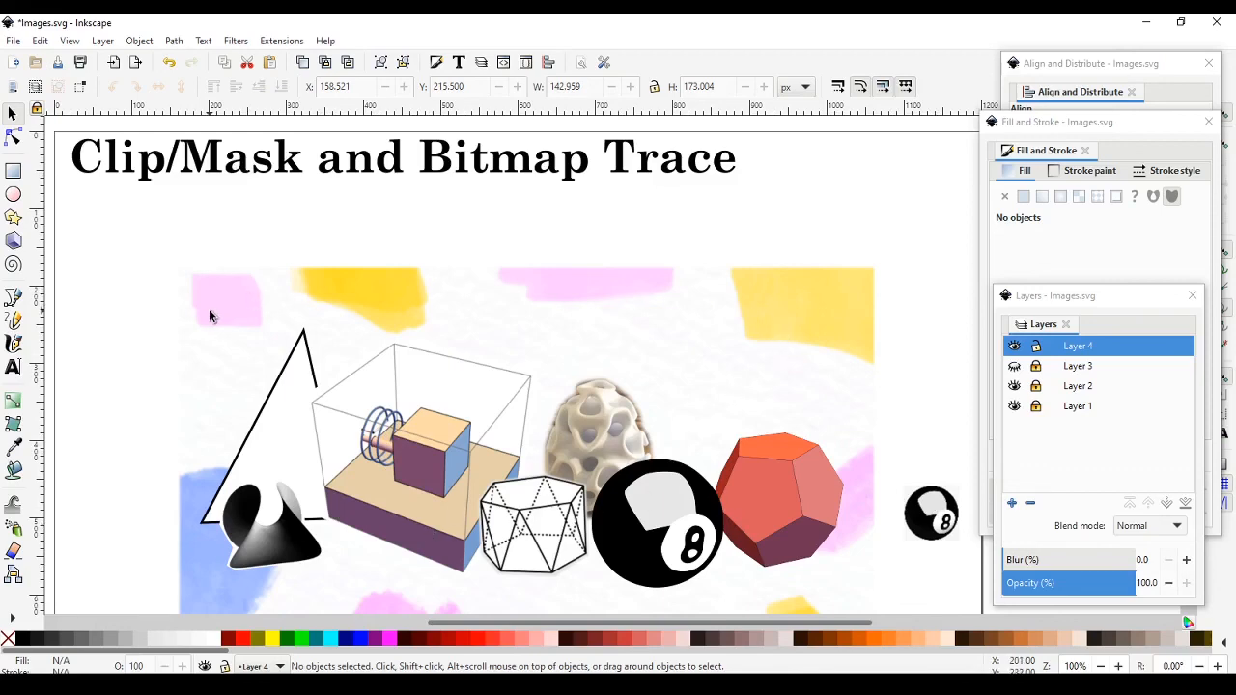
Look over the collage in Layer 2, then hide that layer and show Layer 3.
scroll(209, 313, "down", 2)
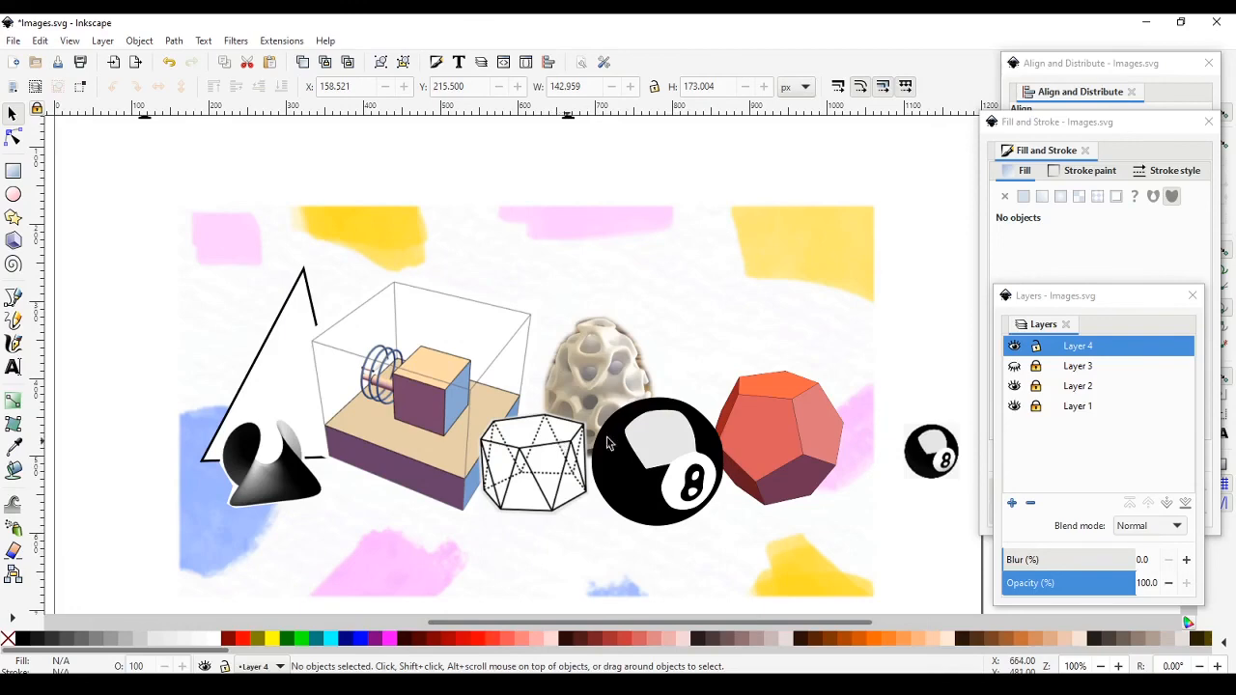
scroll(492, 339, "up", 6)
scroll(492, 339, "down", 6)
scroll(681, 483, "up", 2)
left_click(1013, 385)
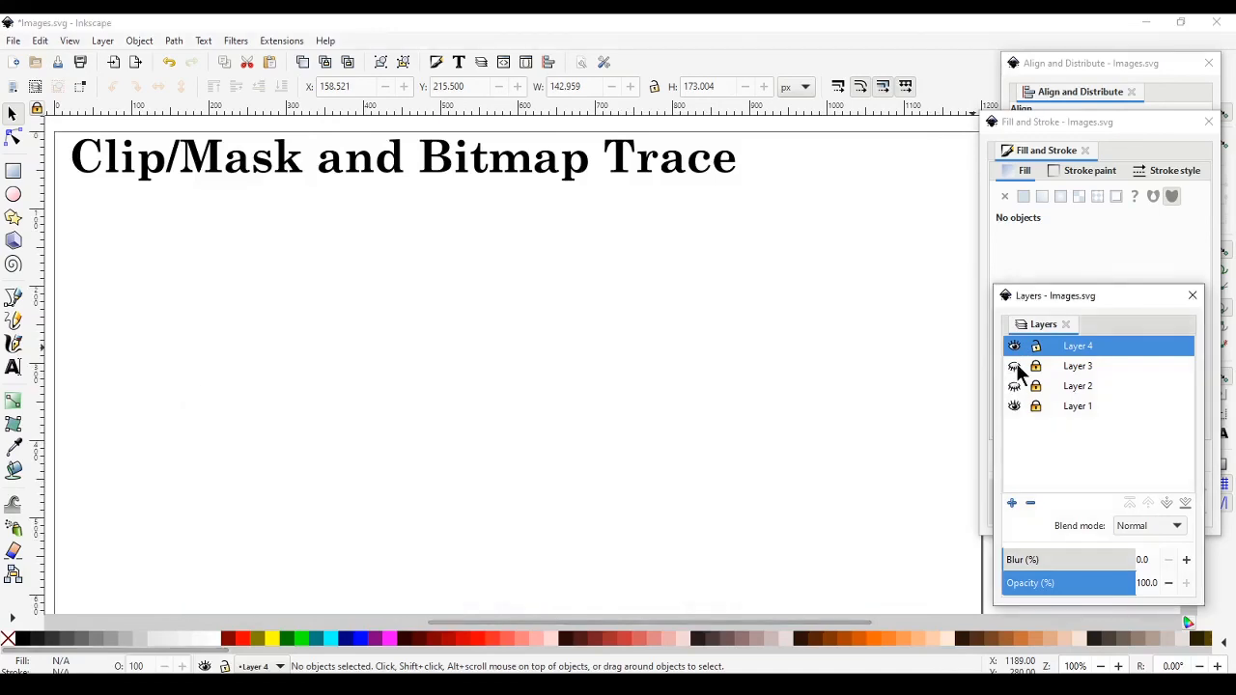
left_click(1013, 366)
scroll(532, 432, "down", 4)
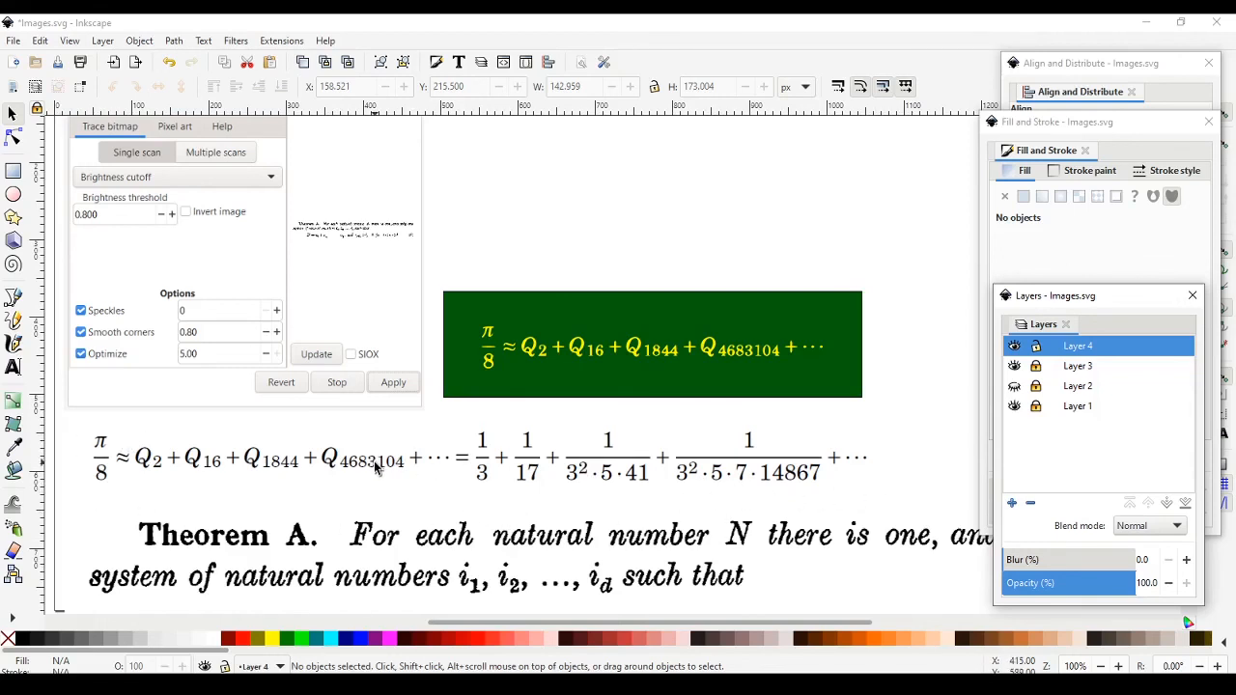
Unlock Layer 3 to try moving the black pi/8 equation image, and lock the layer again.
left_click(1046, 366)
left_click_drag(606, 477, 618, 442)
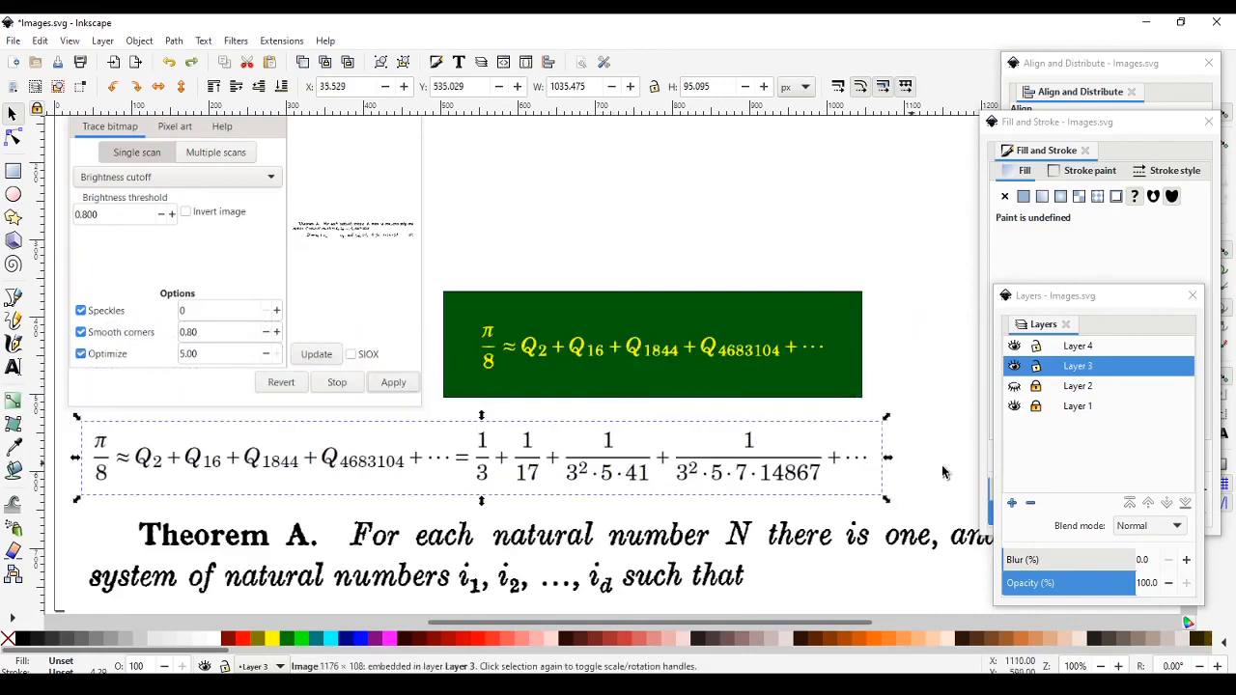
left_click(1037, 367)
left_click(542, 564)
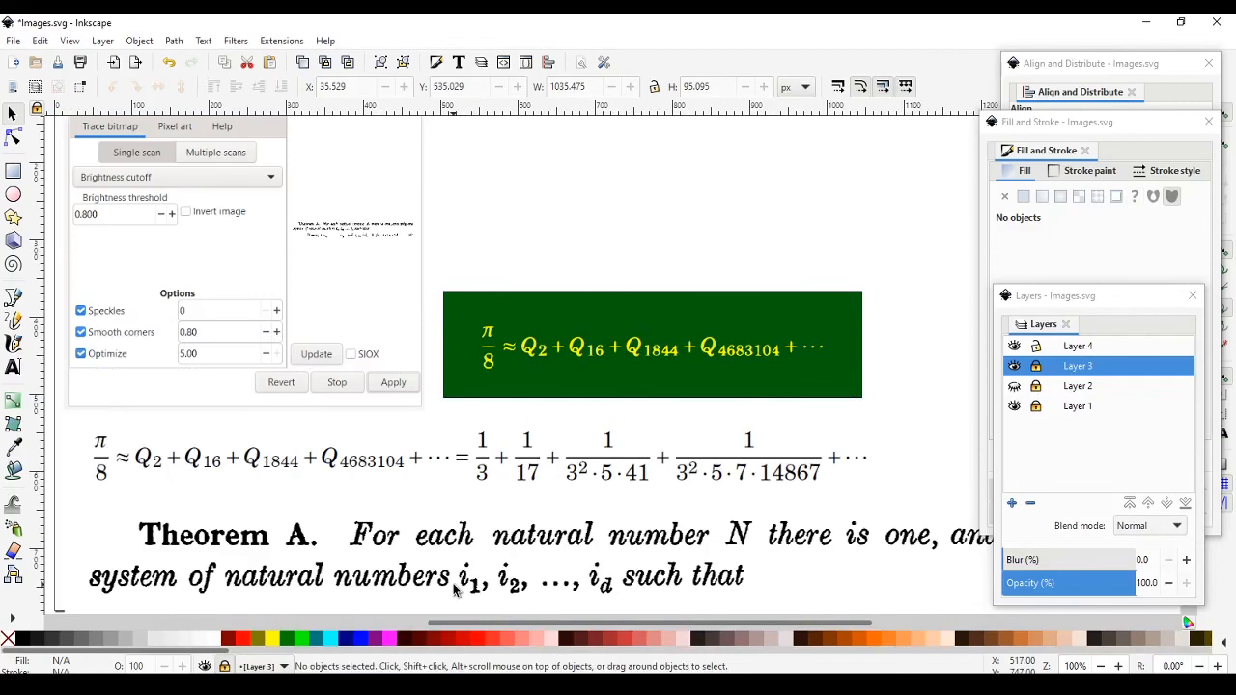
Examine the equation and Theorem A samples in Layer 3 and locate the Trace Bitmap command.
scroll(454, 590, "down", 4)
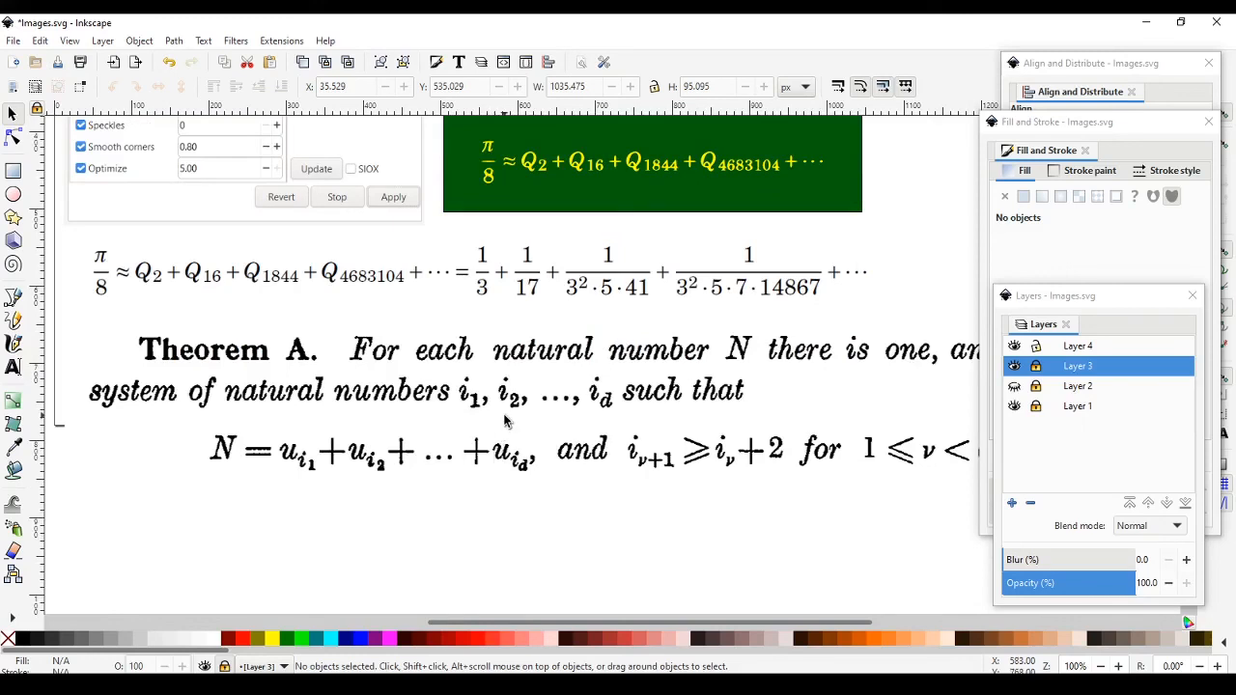
scroll(507, 429, "up", 2)
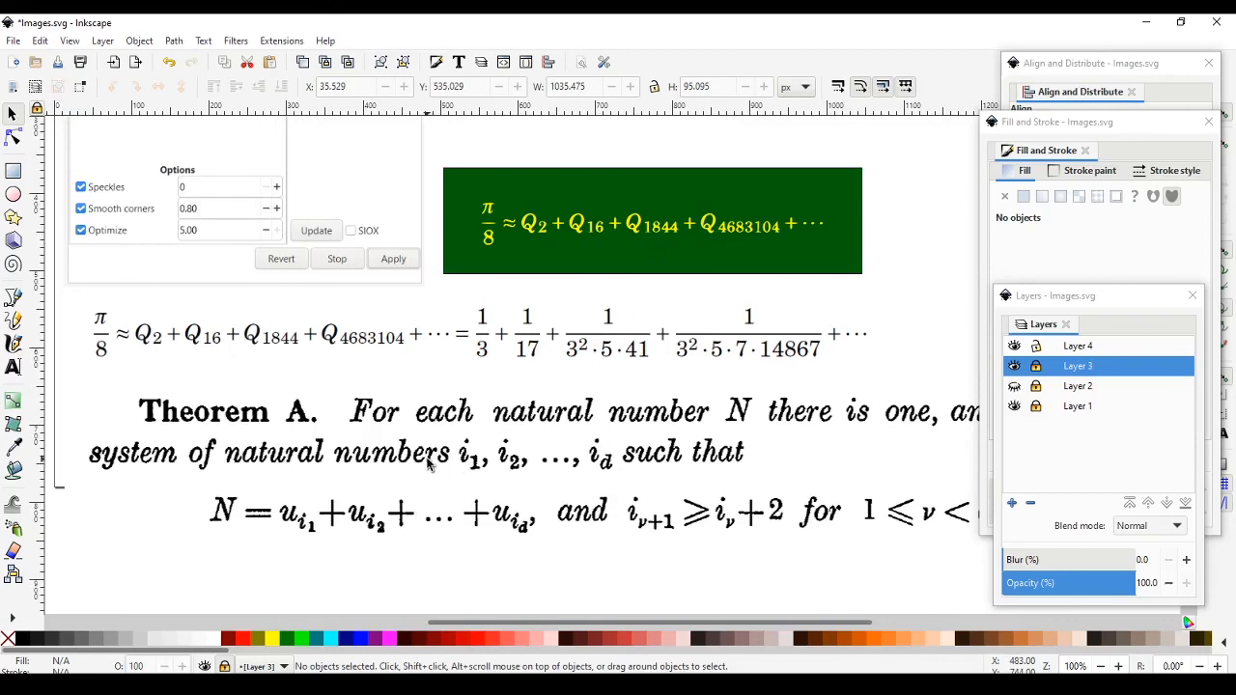
scroll(430, 464, "up", 2)
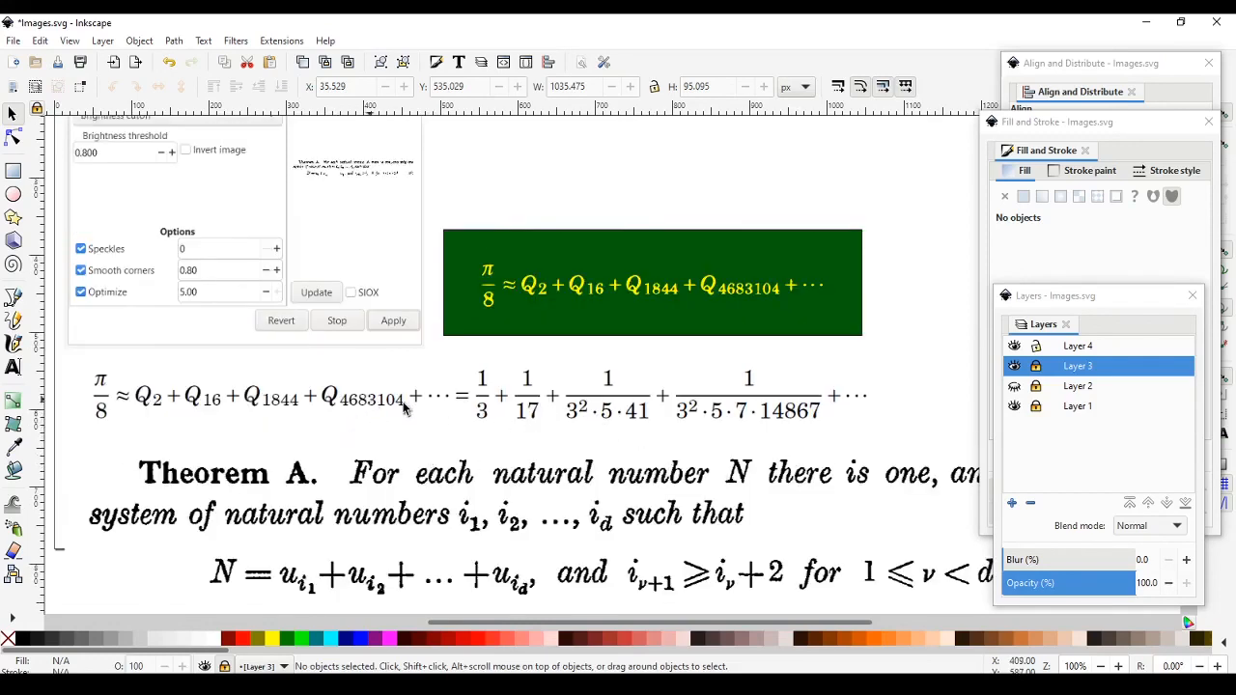
scroll(611, 517, "up", 2)
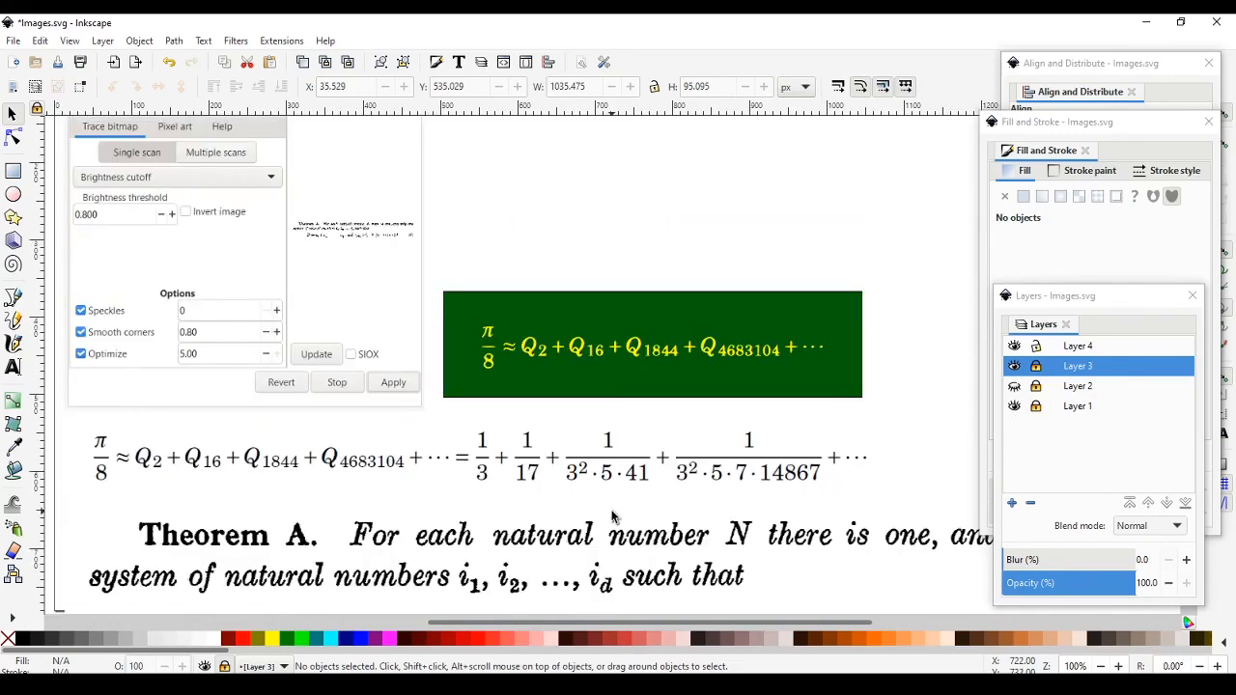
scroll(612, 517, "up", 2)
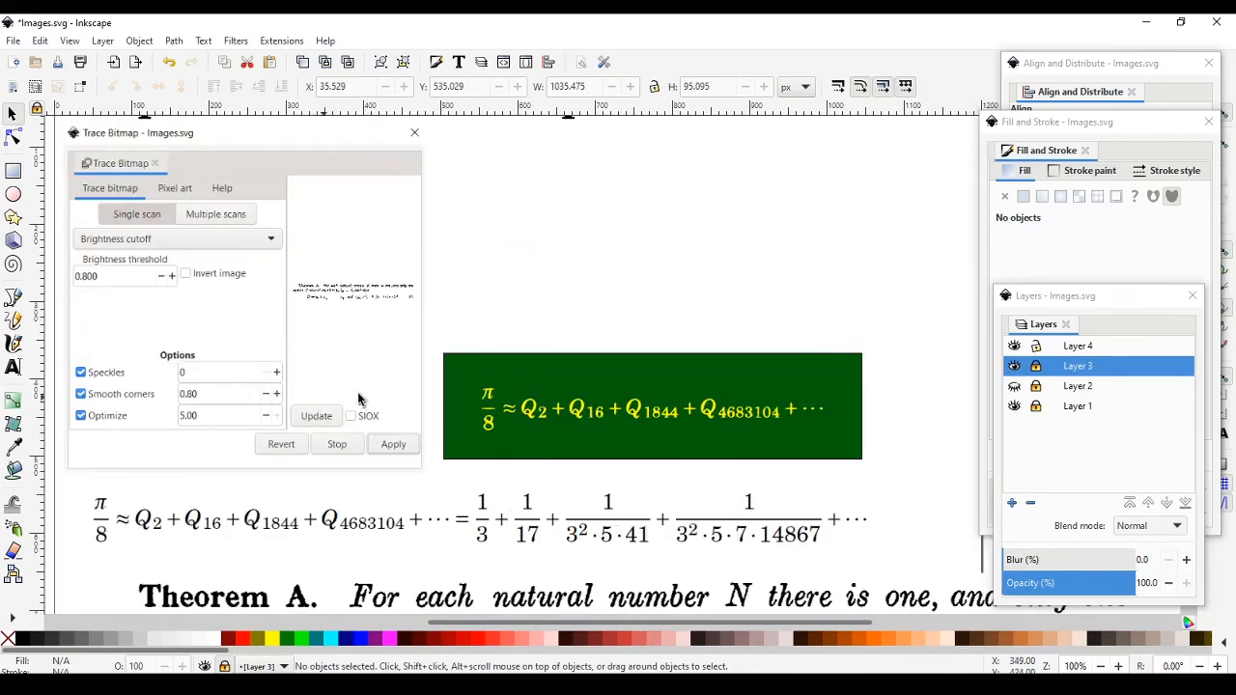
scroll(367, 394, "up", 4)
scroll(406, 431, "down", 2)
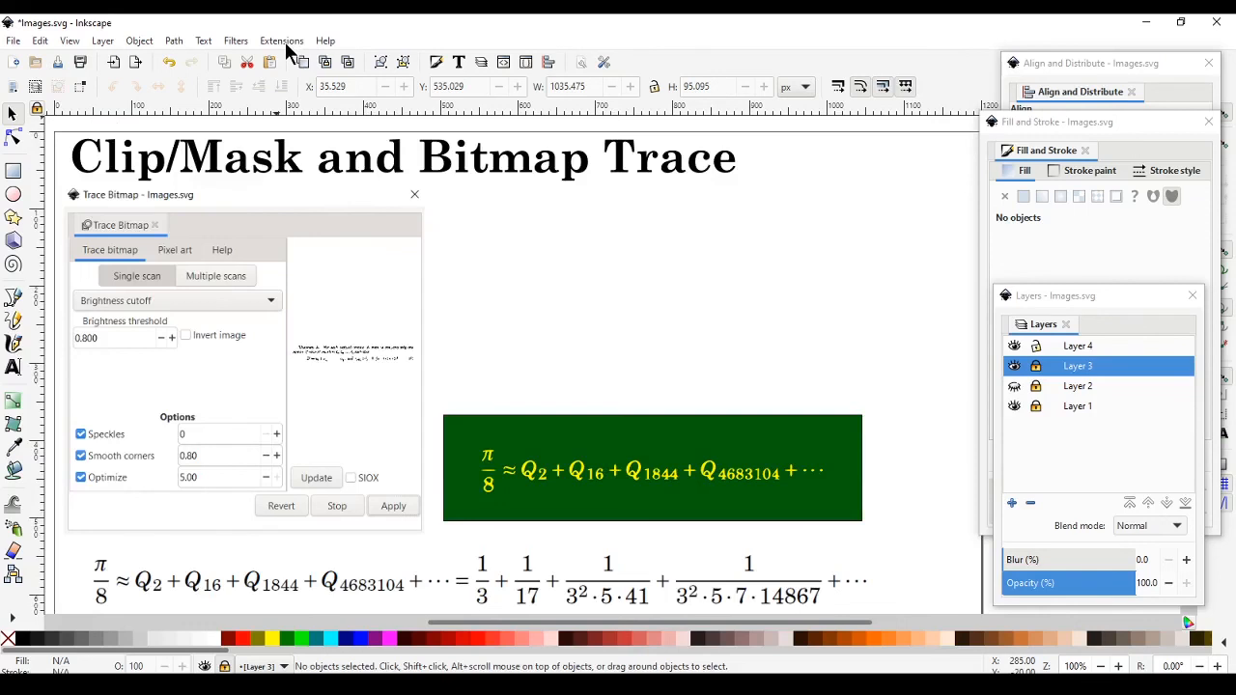
left_click(174, 42)
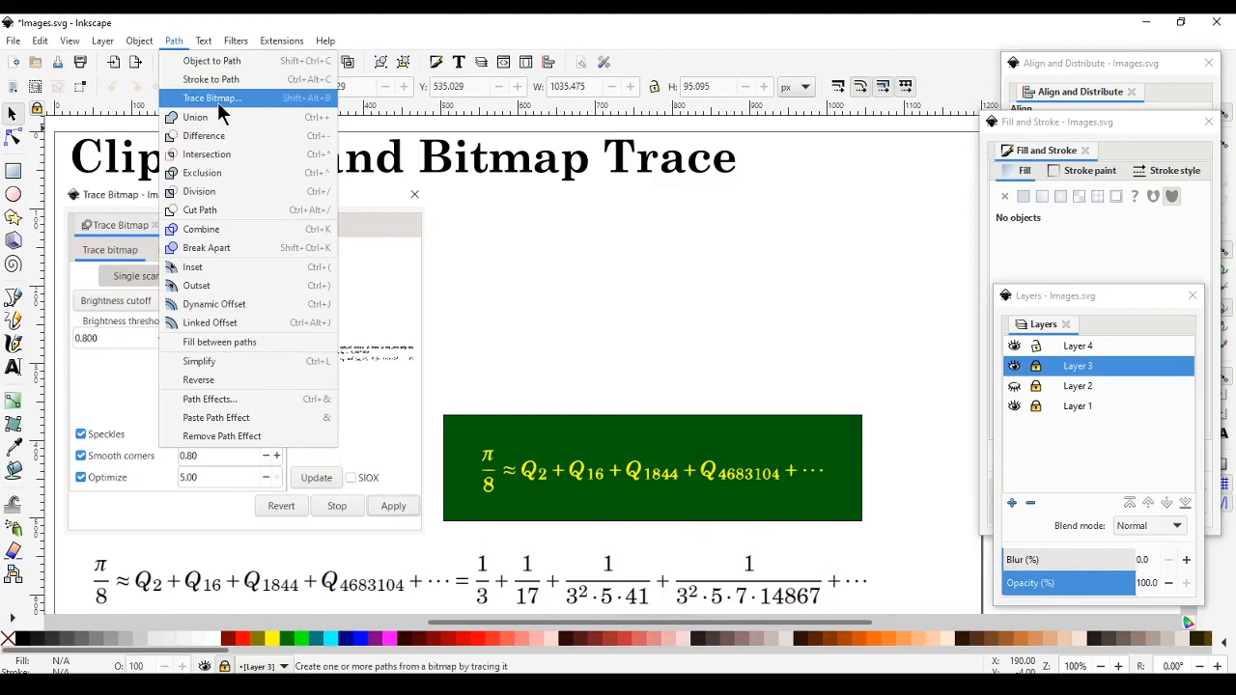
left_click(395, 316)
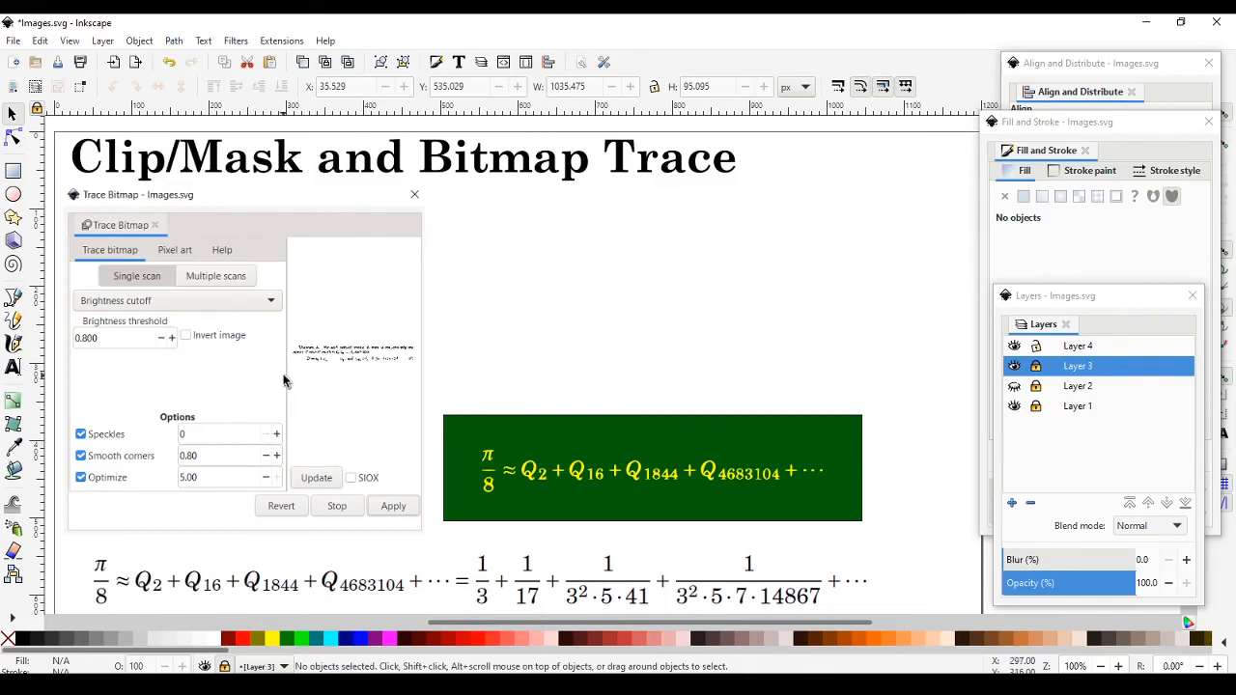
Examine the pictured Trace Bitmap settings at 200% zoom, including the brightness cutoff threshold and the speckles, smooth corners and optimize options.
scroll(283, 380, "up", 2)
left_click_drag(566, 625, 514, 628)
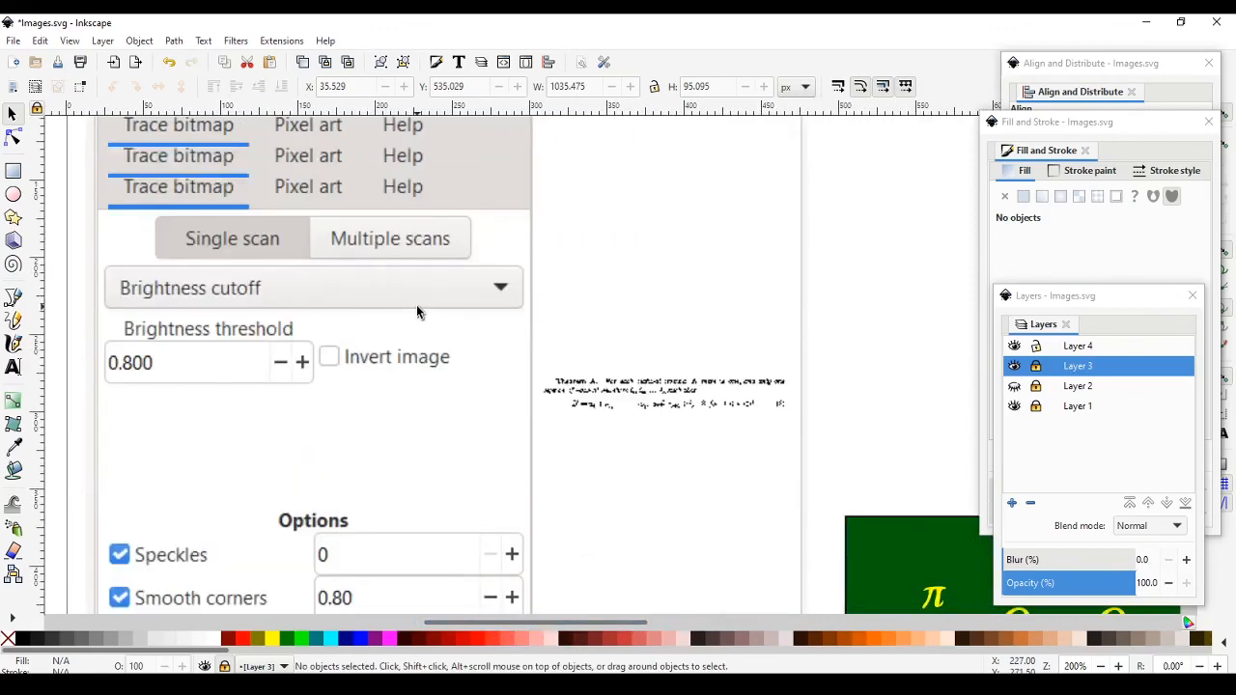
scroll(409, 310, "up", 2)
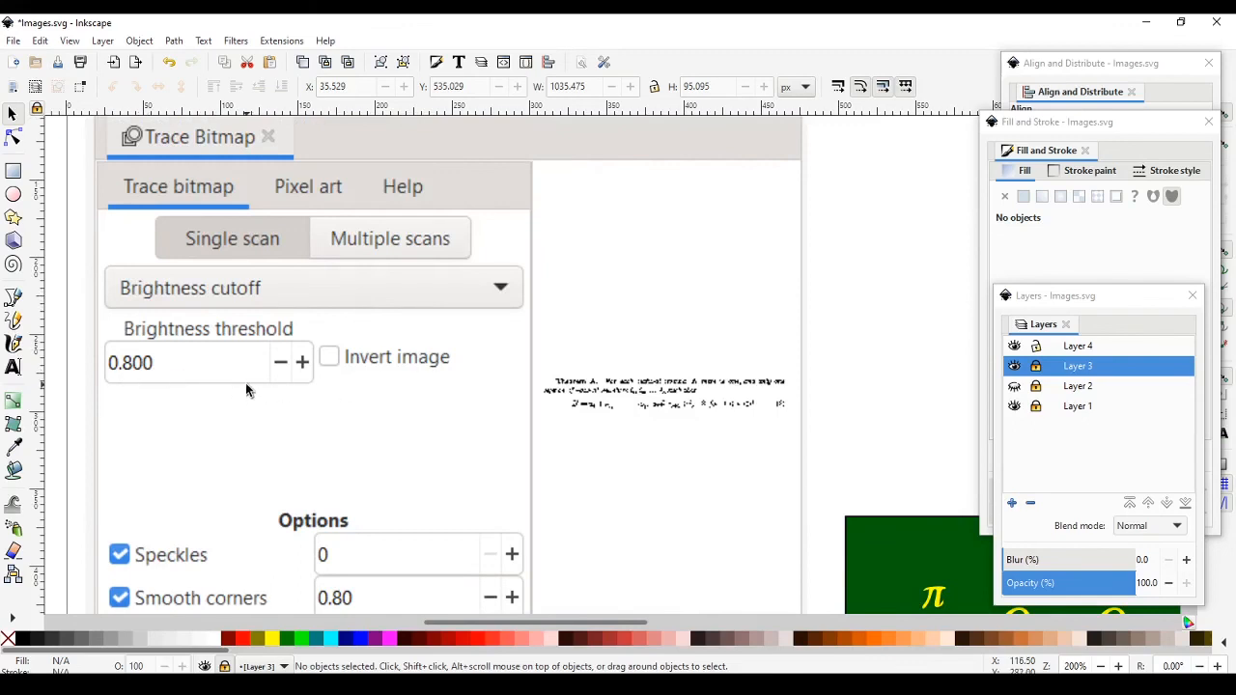
scroll(226, 380, "down", 2)
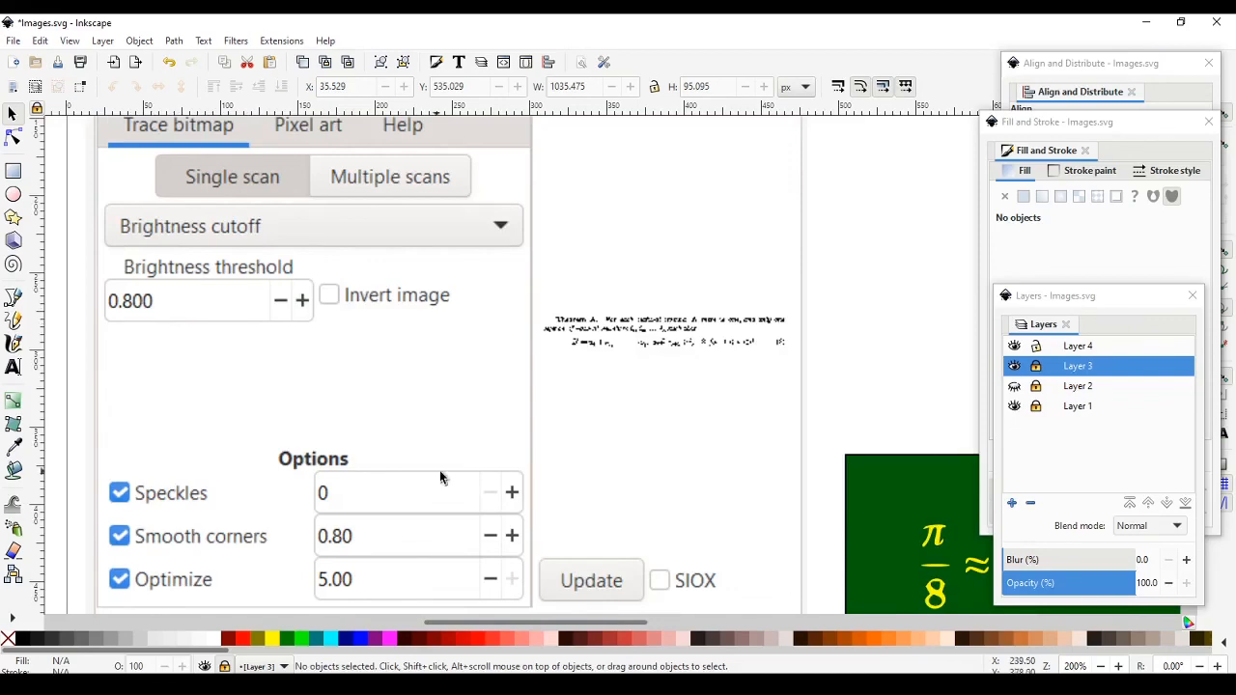
scroll(631, 495, "down", 8)
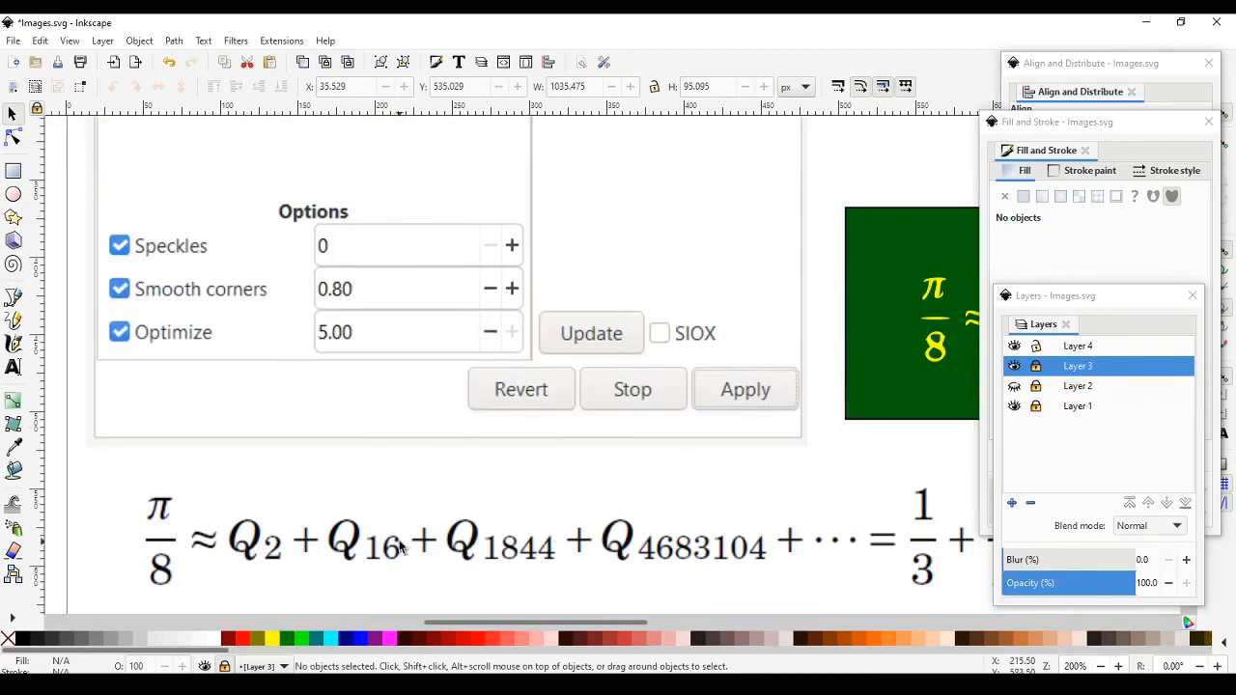
scroll(401, 545, "up", 4)
scroll(400, 546, "up", 2)
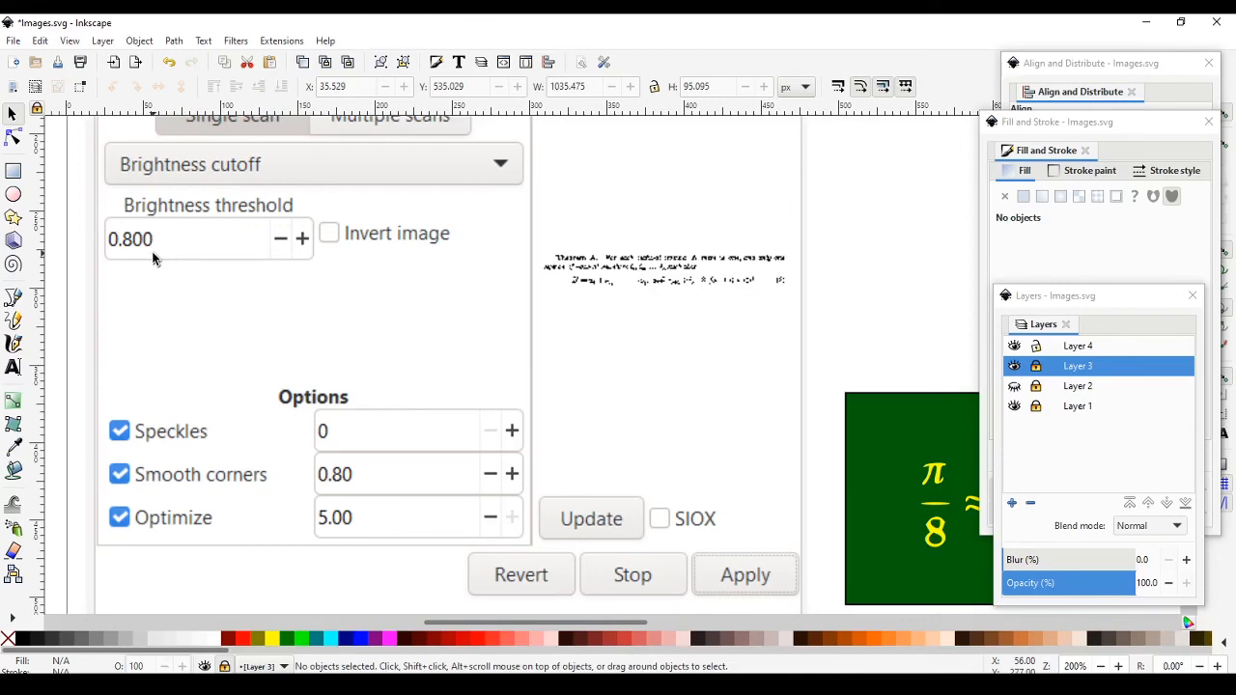
scroll(261, 267, "down", 4)
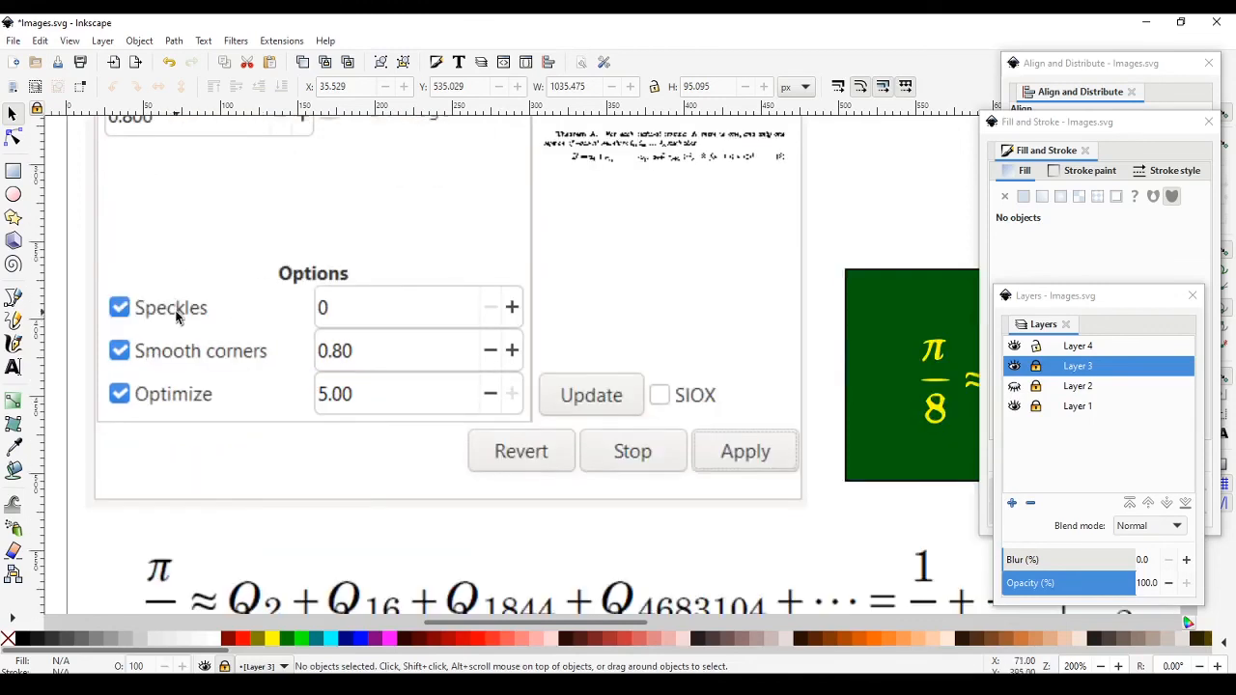
scroll(365, 328, "up", 2)
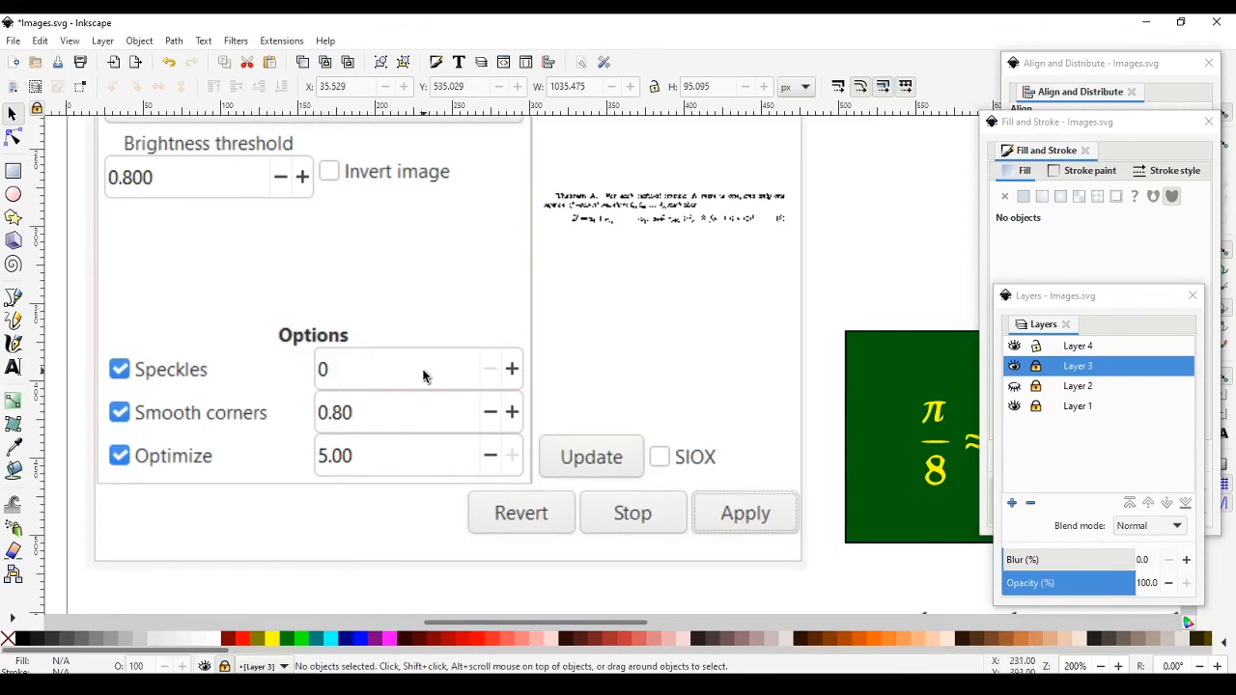
scroll(429, 571, "down", 2)
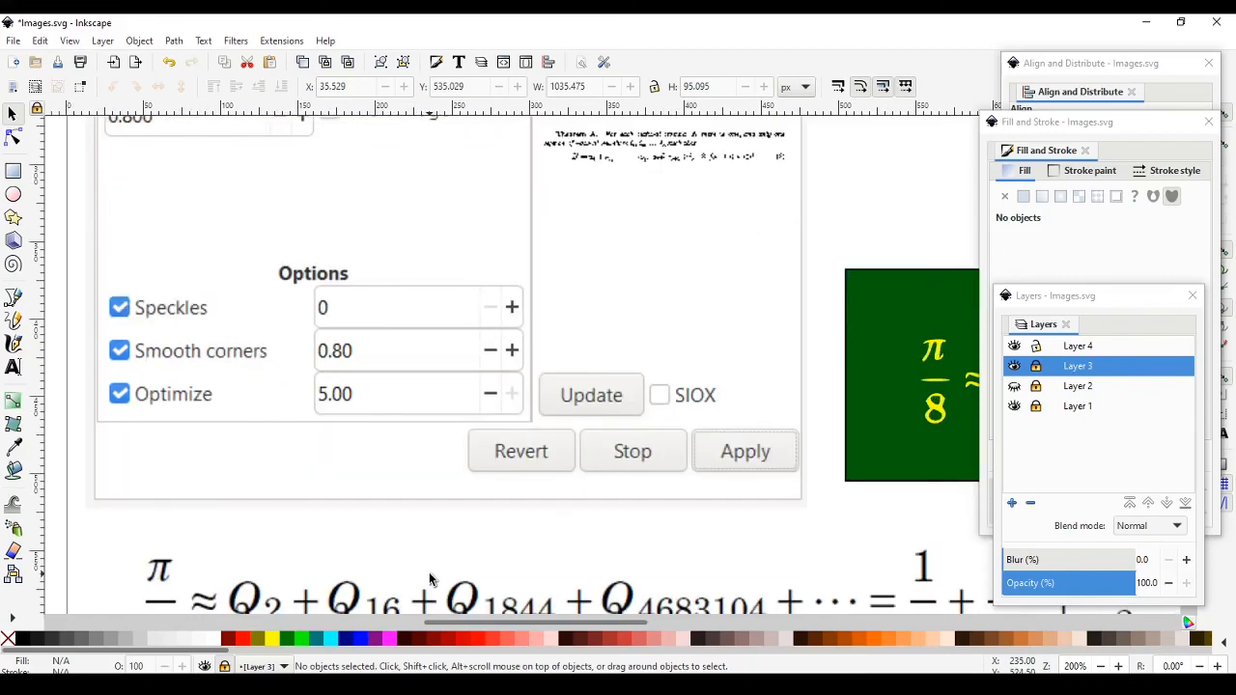
scroll(430, 578, "up", 1)
scroll(430, 578, "down", 2)
scroll(429, 577, "up", 2)
scroll(430, 577, "down", 1)
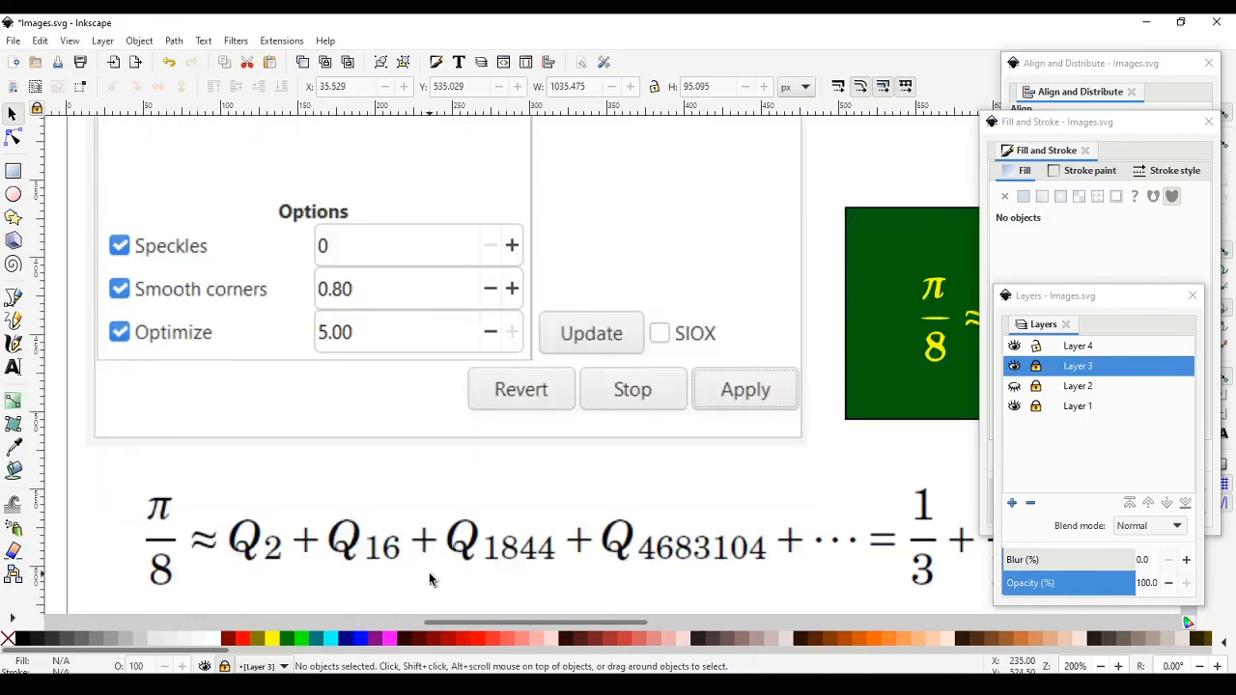
Compare the black pi/8 equation image at up to 400% zoom with the pictured Trace Bitmap threshold, speckles, smooth corners and optimize settings.
scroll(430, 577, "up", 2)
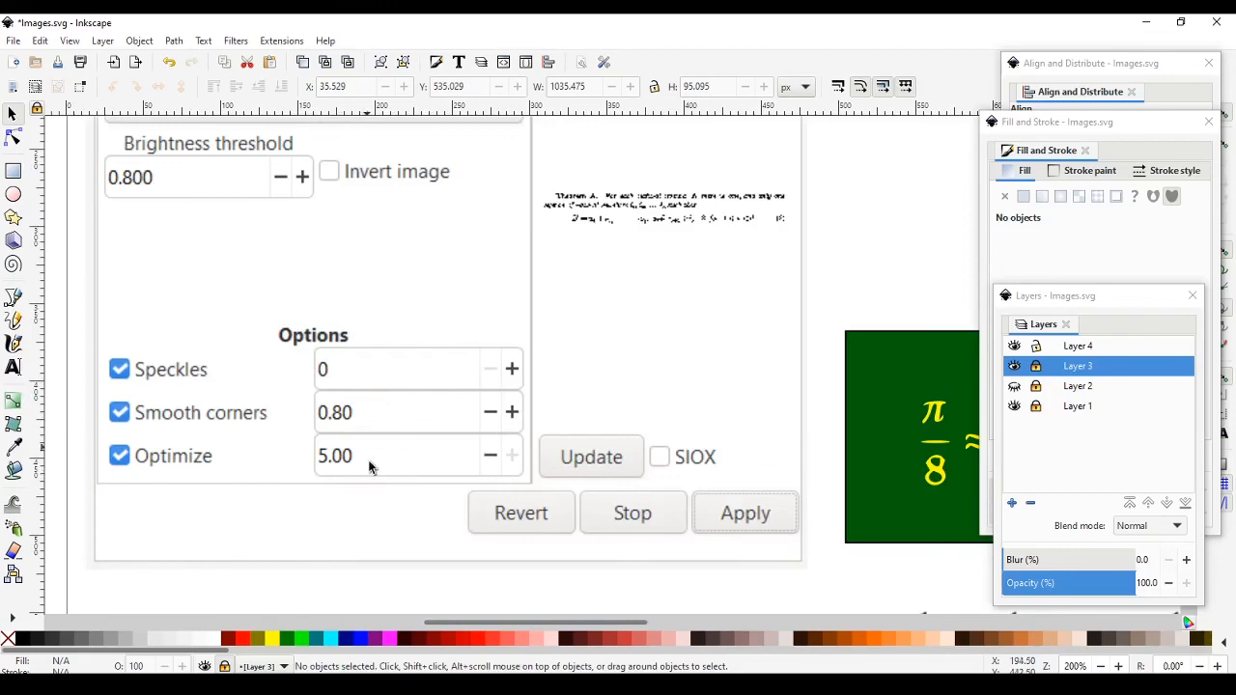
scroll(470, 564, "down", 4)
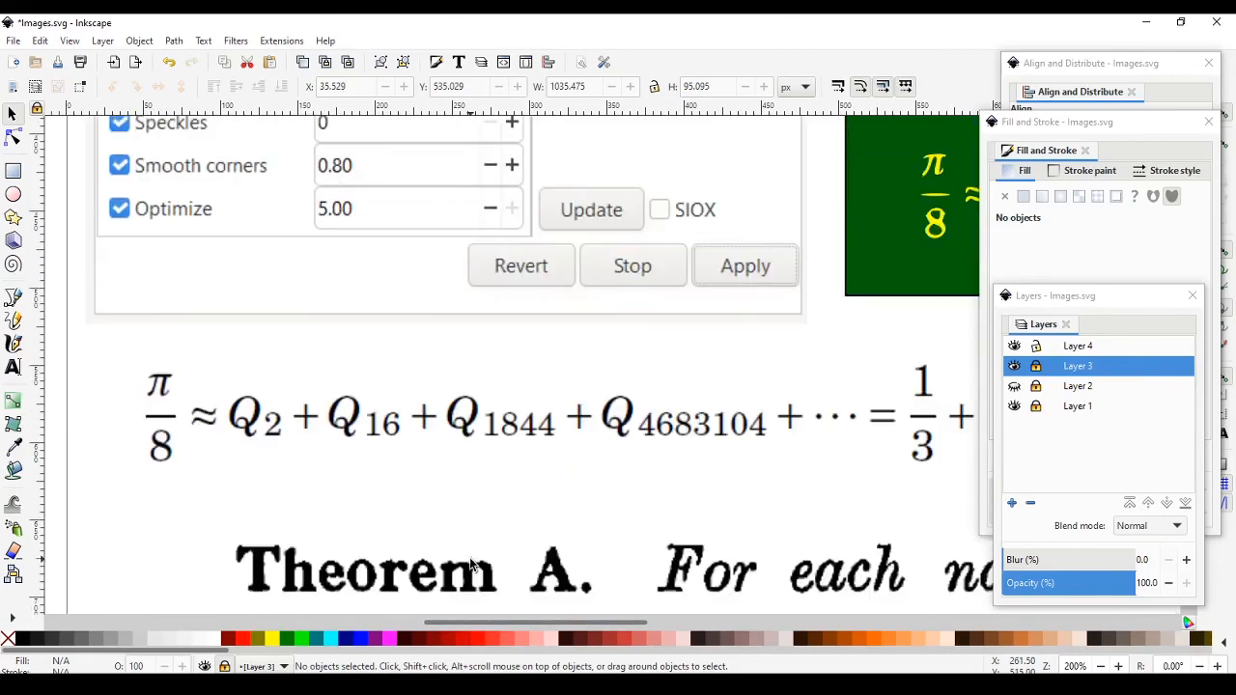
scroll(471, 564, "down", 1)
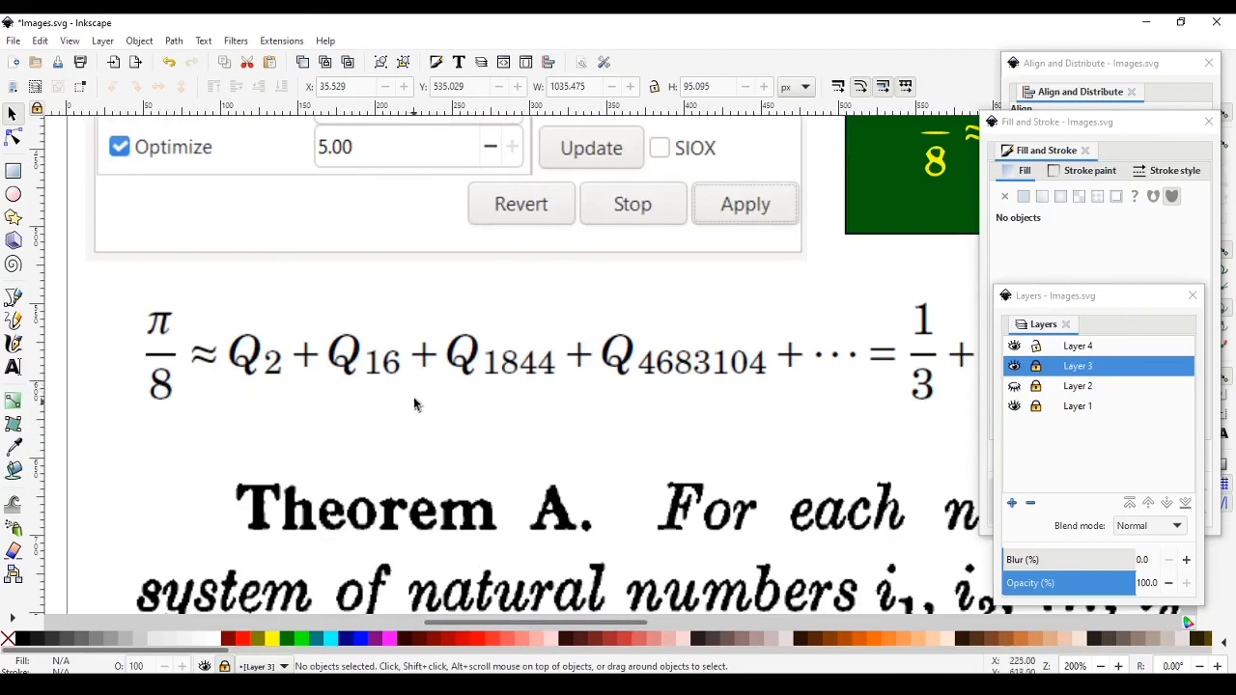
scroll(415, 401, "up", 4, "ctrl")
scroll(415, 400, "down", 2, "ctrl")
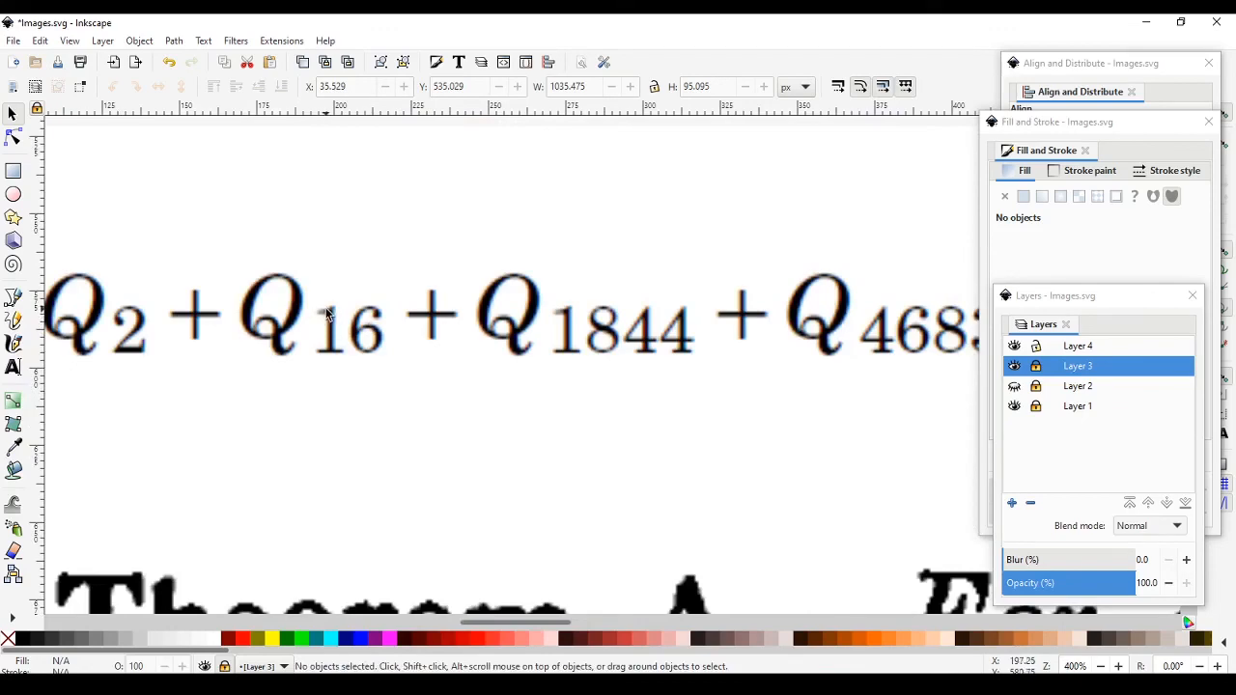
scroll(375, 351, "up", 8)
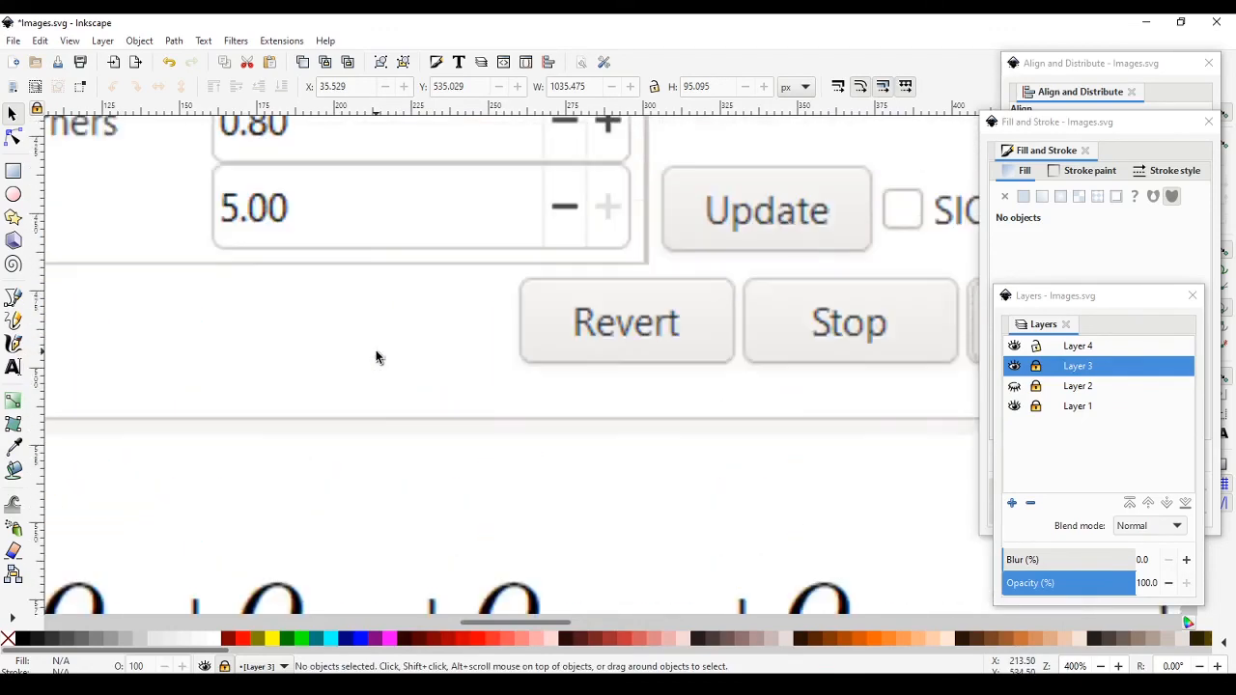
scroll(367, 280, "down", 6)
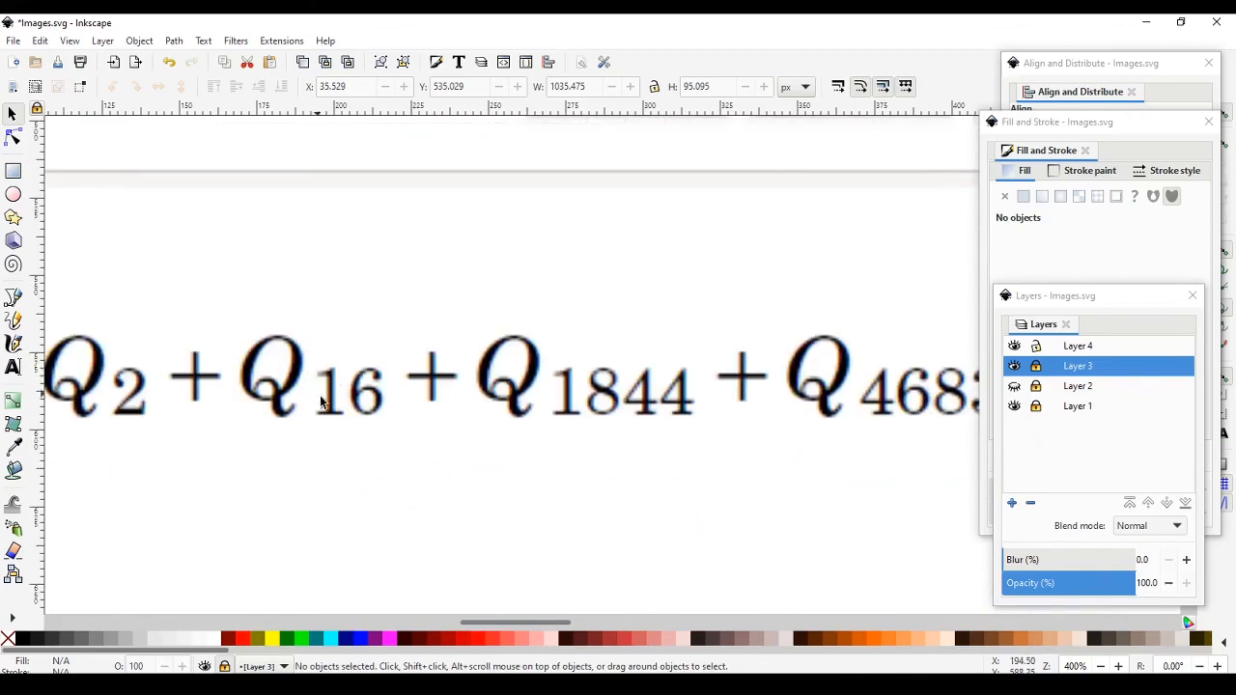
scroll(319, 399, "up", 6)
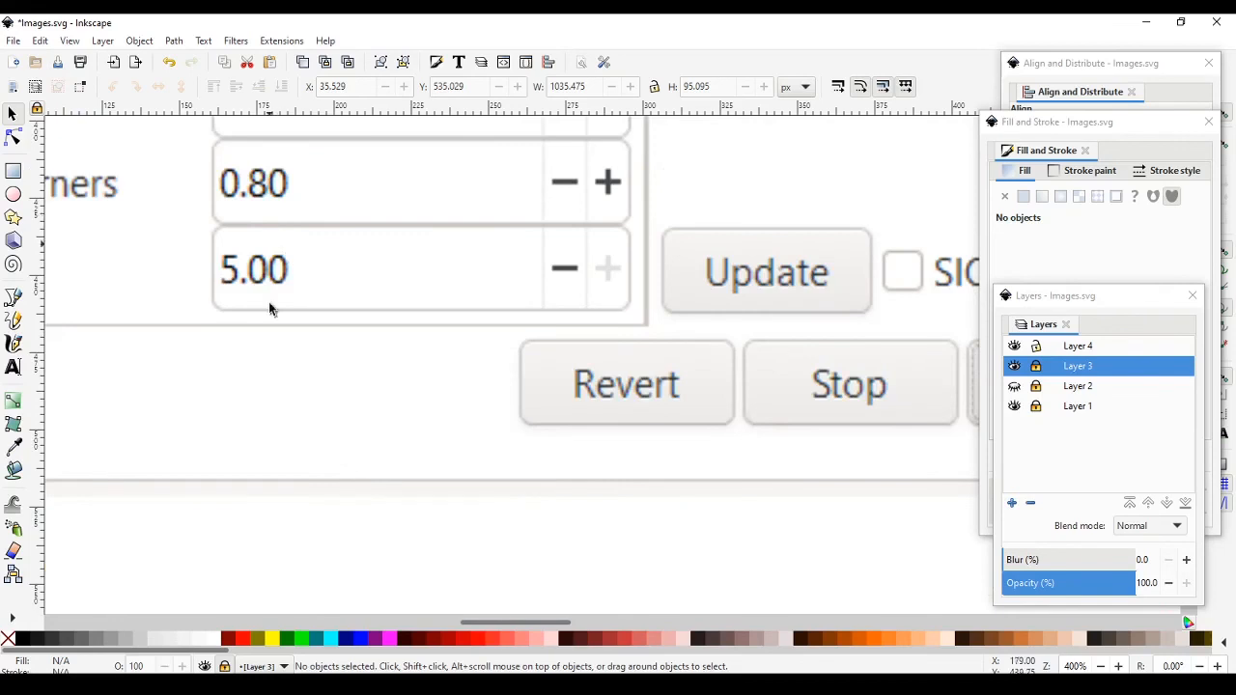
scroll(415, 560, "down", 6)
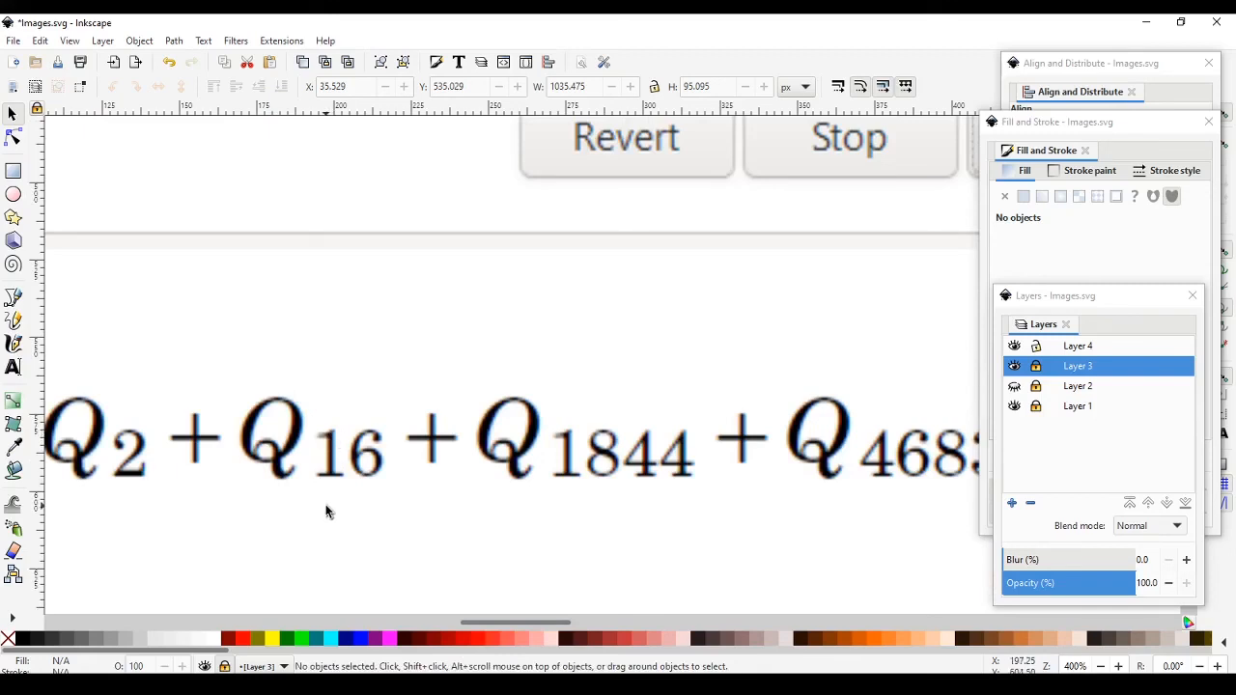
scroll(401, 530, "up", 2)
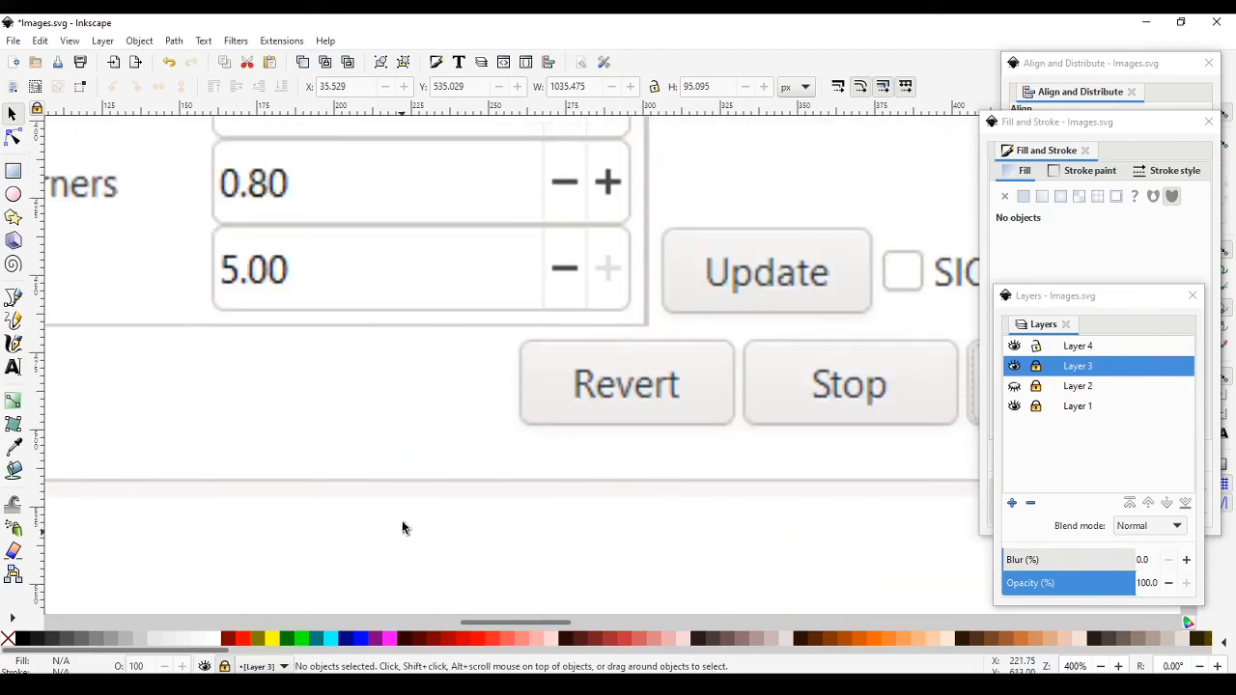
key("grave")
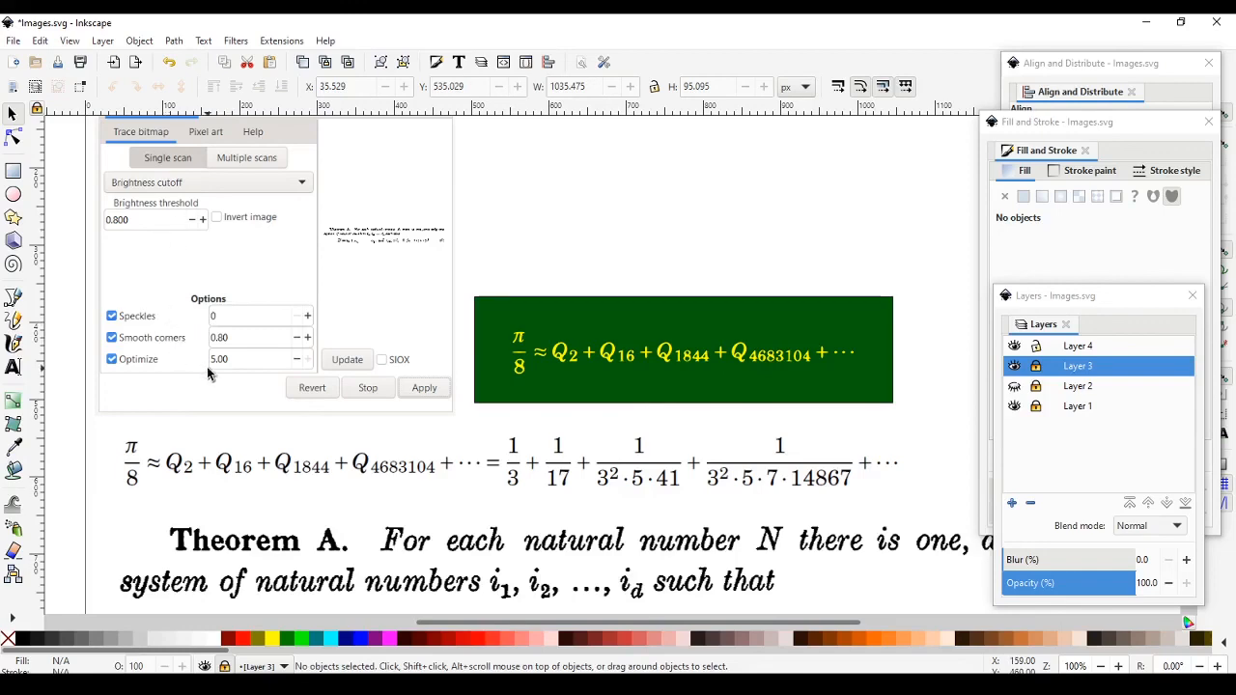
scroll(199, 321, "up", 2)
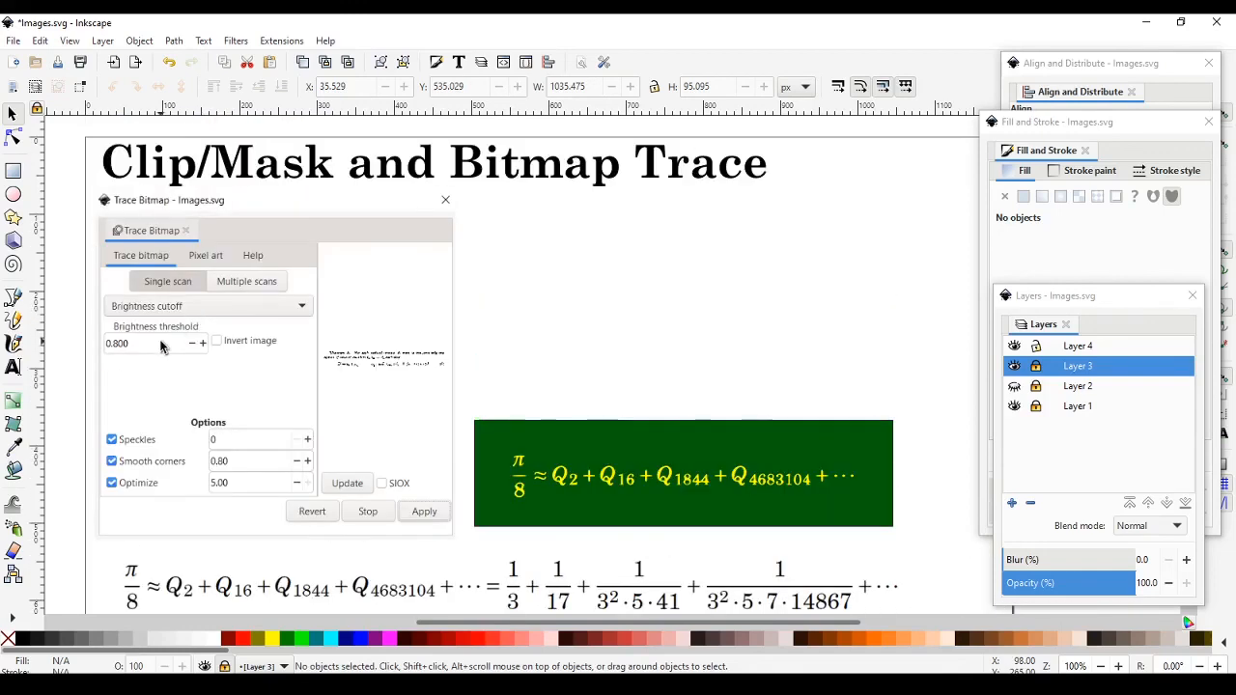
scroll(154, 343, "down", 1)
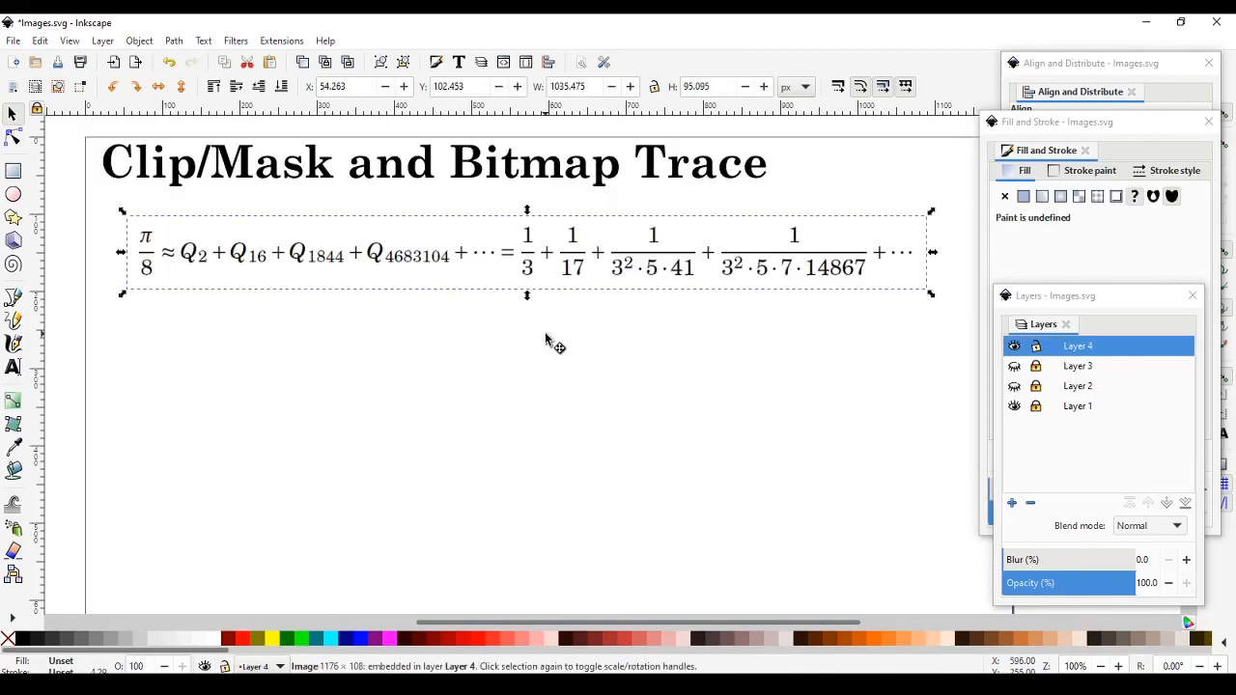
Move the equation image in Layer 4 to about X 30, Y 112 px and set its Trace Bitmap brightness threshold to 0.8.
left_click_drag(360, 265, 338, 277)
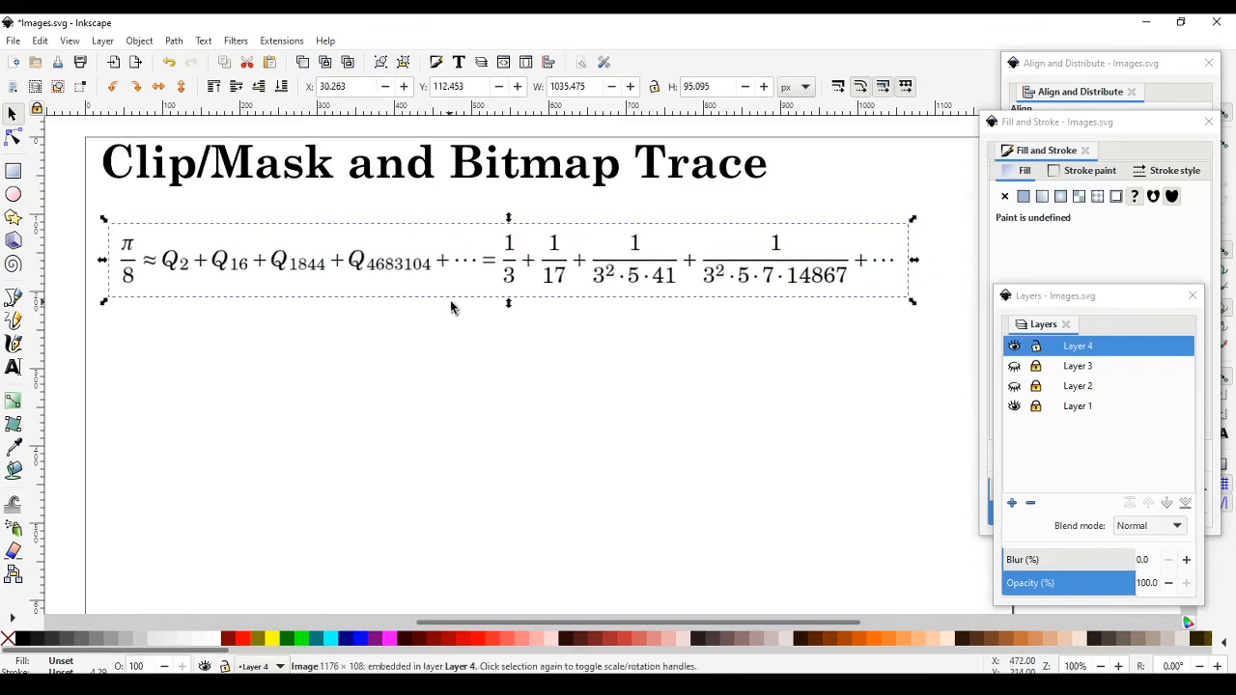
left_click(176, 43)
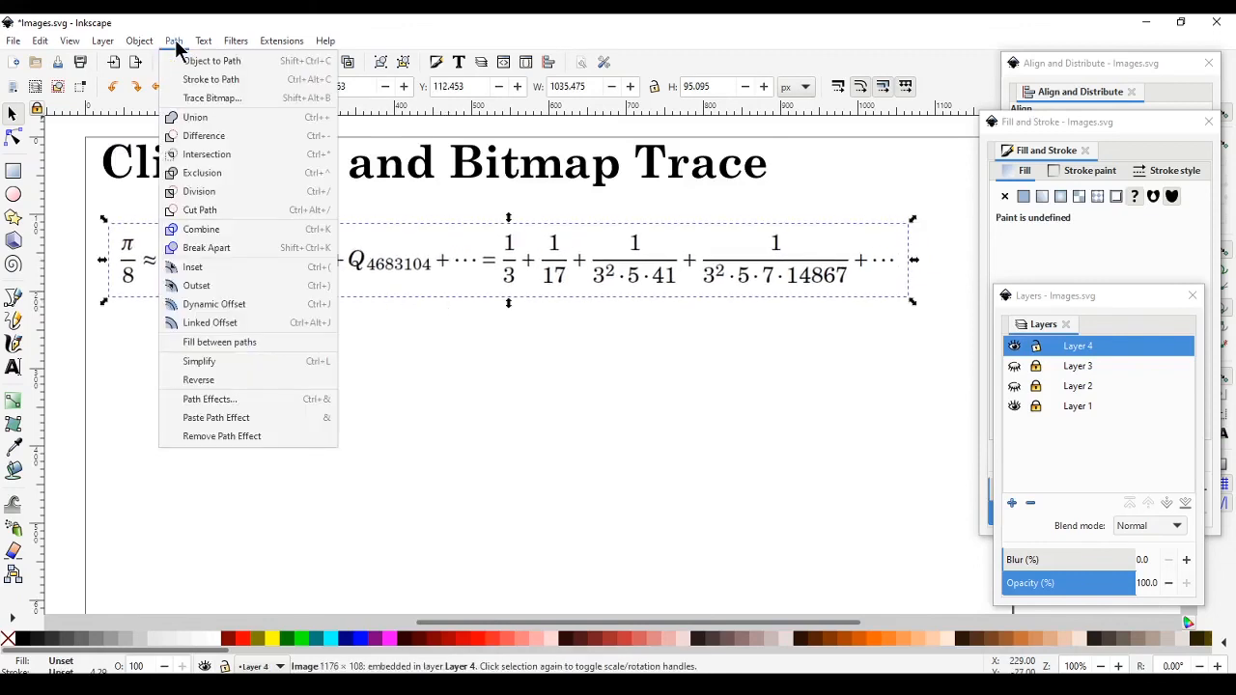
left_click(187, 100)
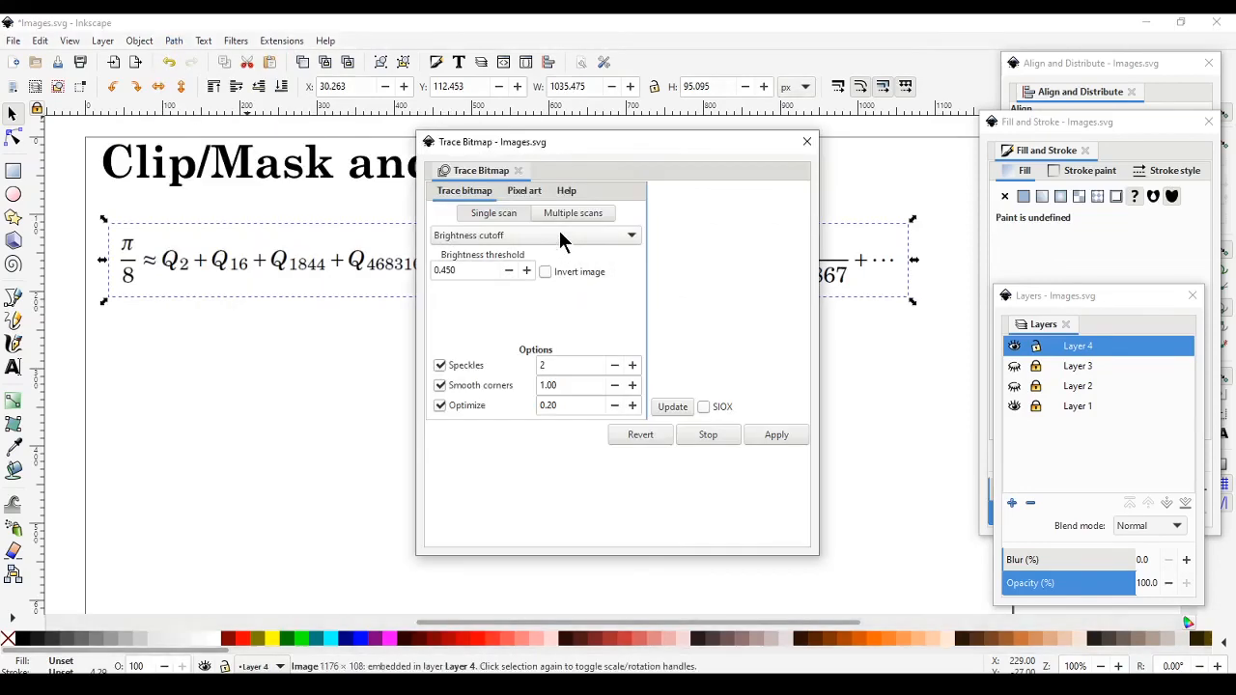
mouse_move(607, 152)
left_mouse_down()
mouse_move(579, 159)
mouse_move(739, 139)
mouse_move(745, 151)
mouse_move(802, 147)
left_mouse_up()
left_click(680, 275)
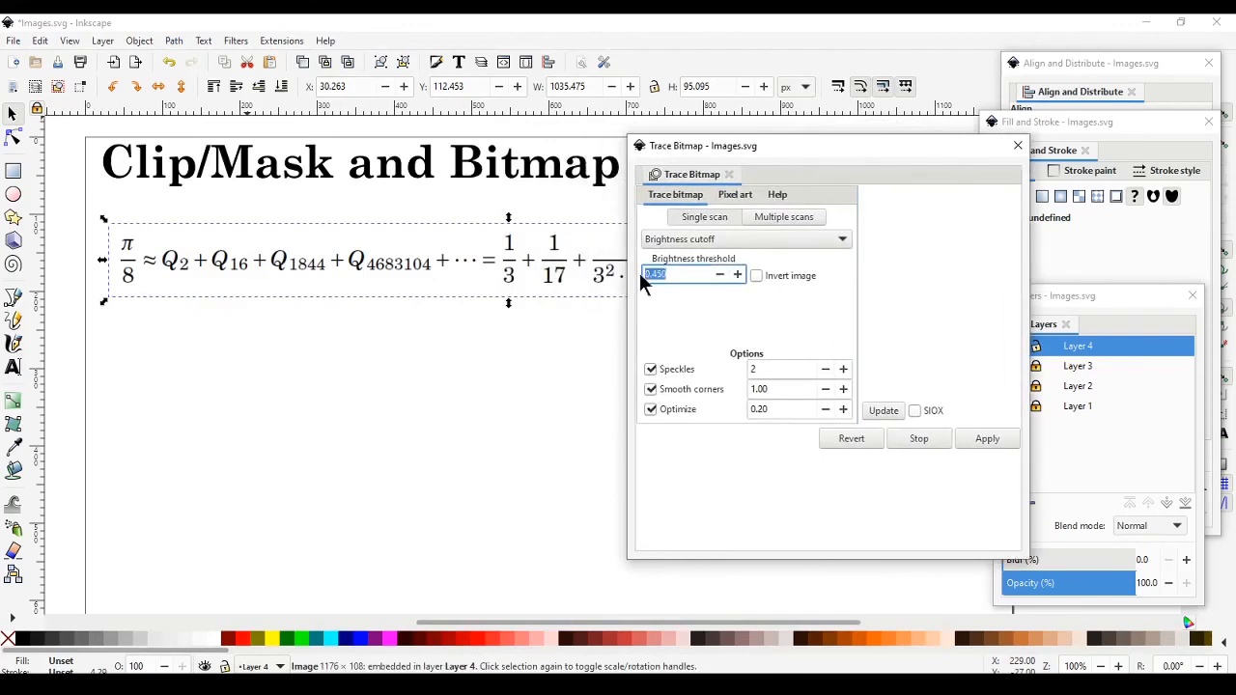
type(".8")
Set Speckles to 0, Smooth corners to 0.8 and Optimize to 5, then apply the trace to the equation image and close the dialog.
double_click(769, 374)
type("0")
key("Tab")
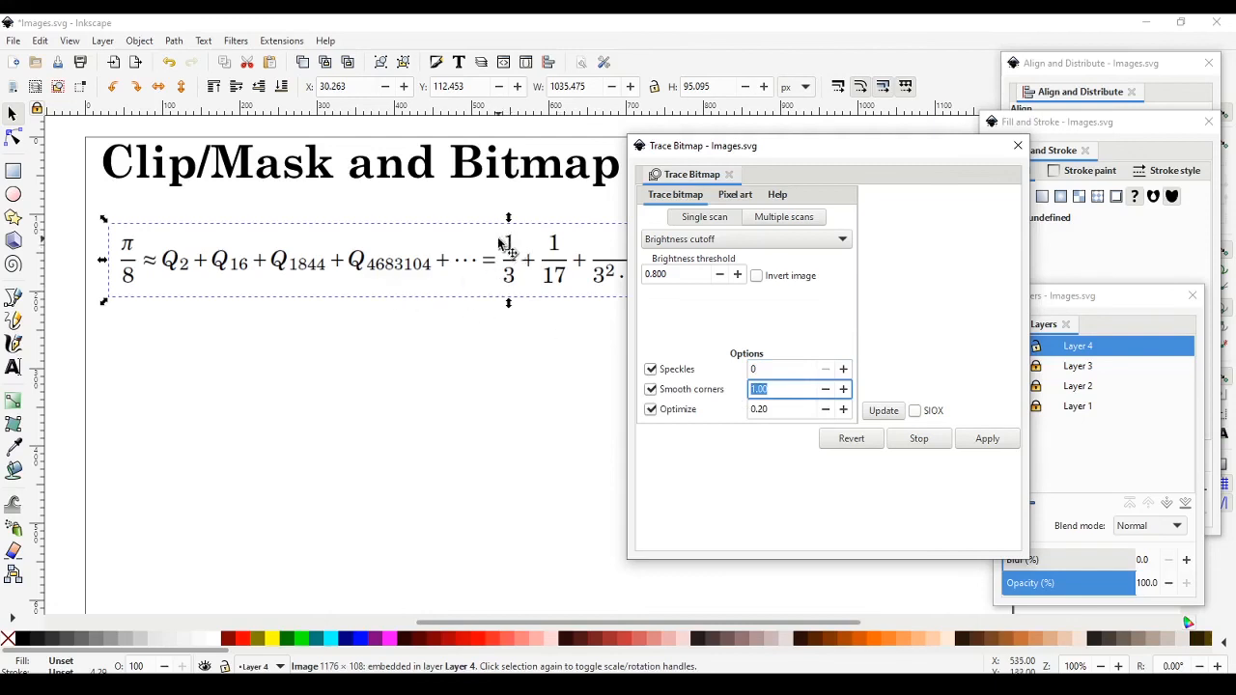
type(".8")
left_click(777, 410)
left_click_drag(777, 409, 732, 412)
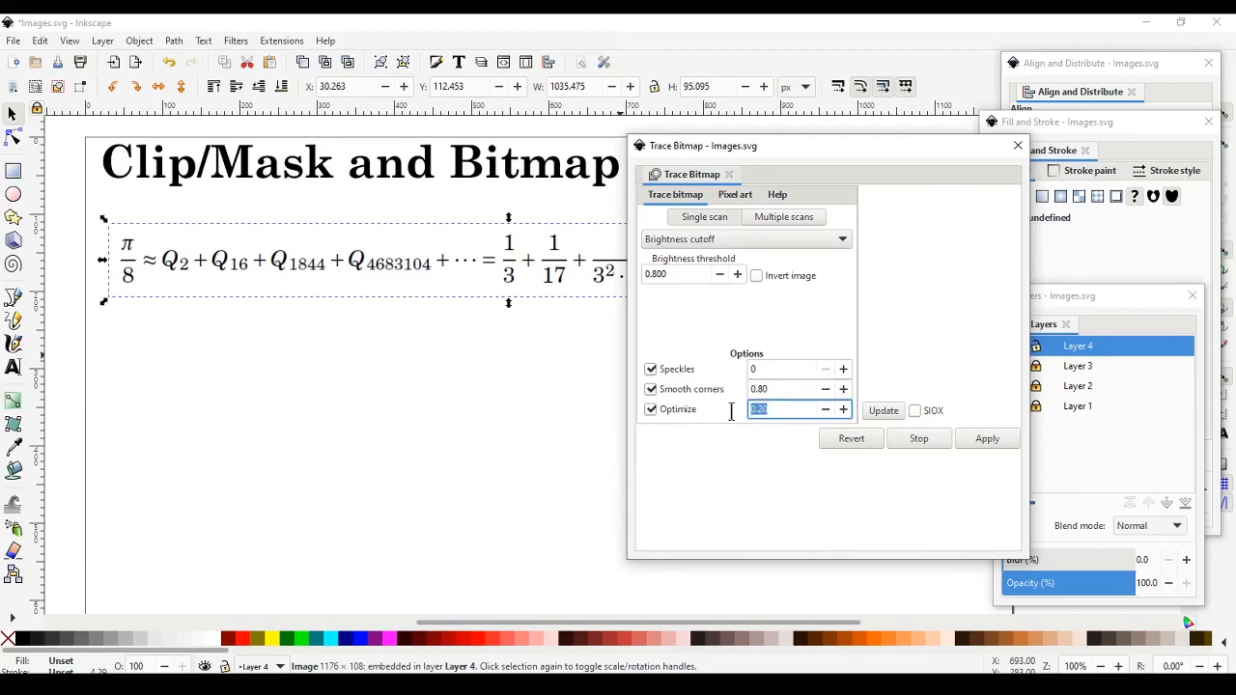
type("5")
left_click(979, 438)
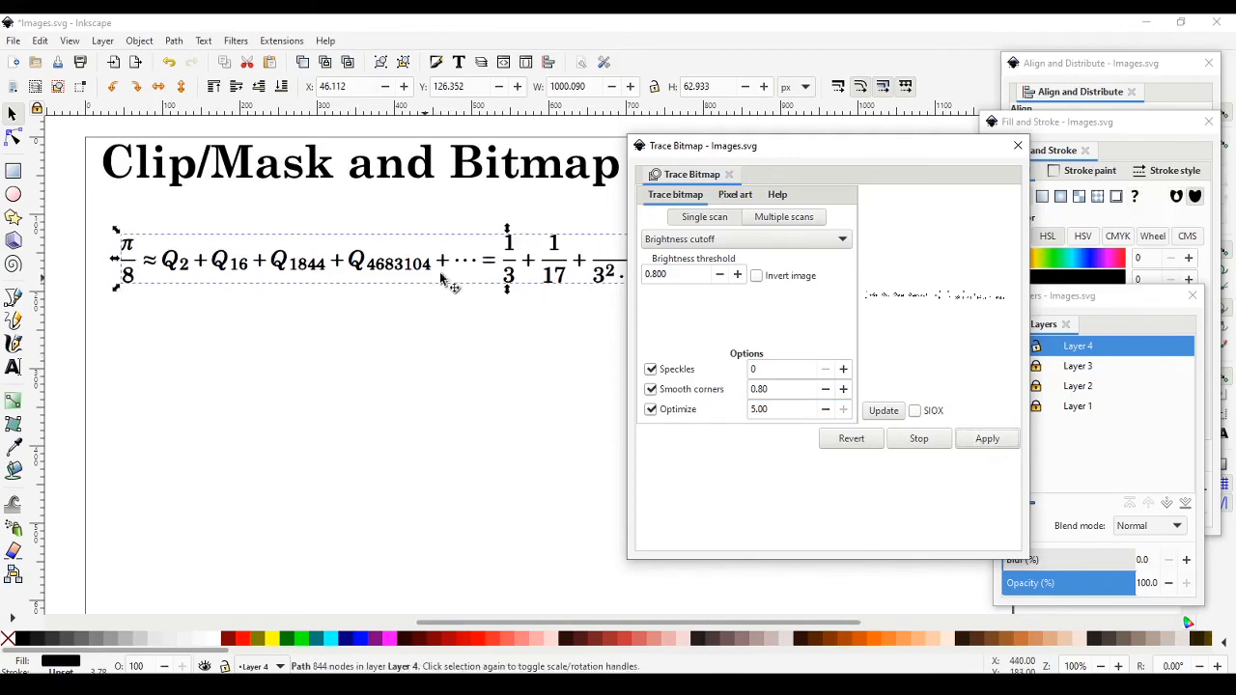
left_click_drag(862, 147, 912, 147)
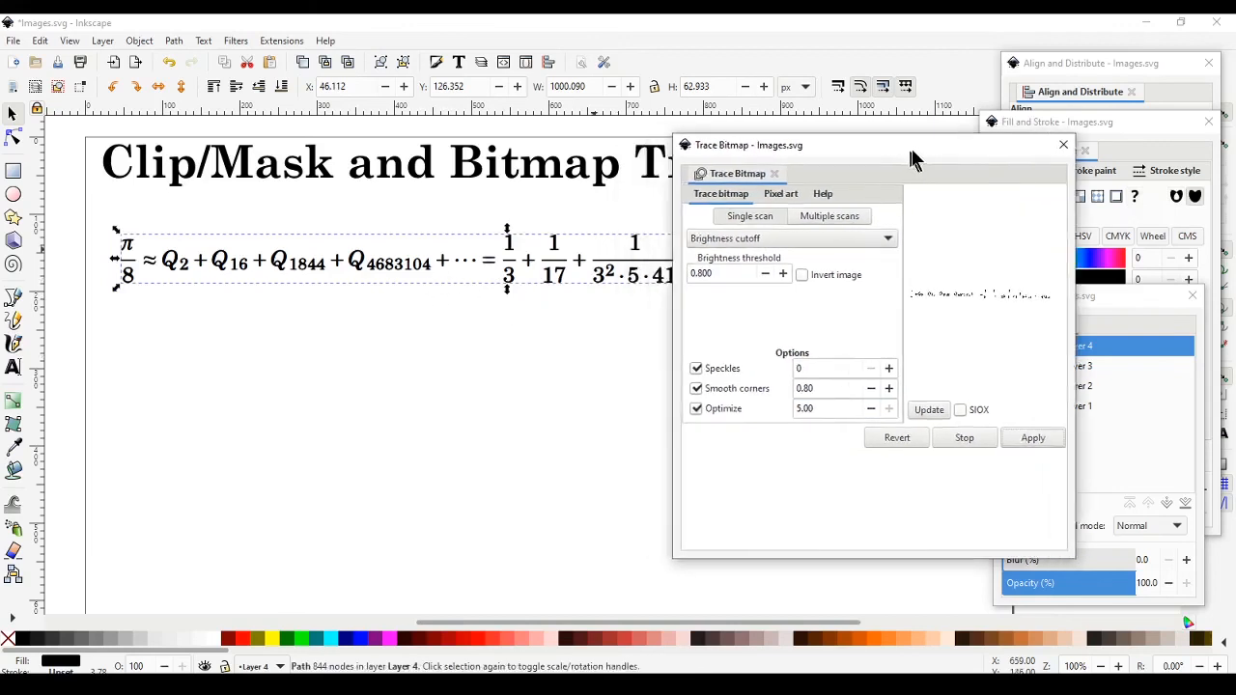
left_click(1068, 147)
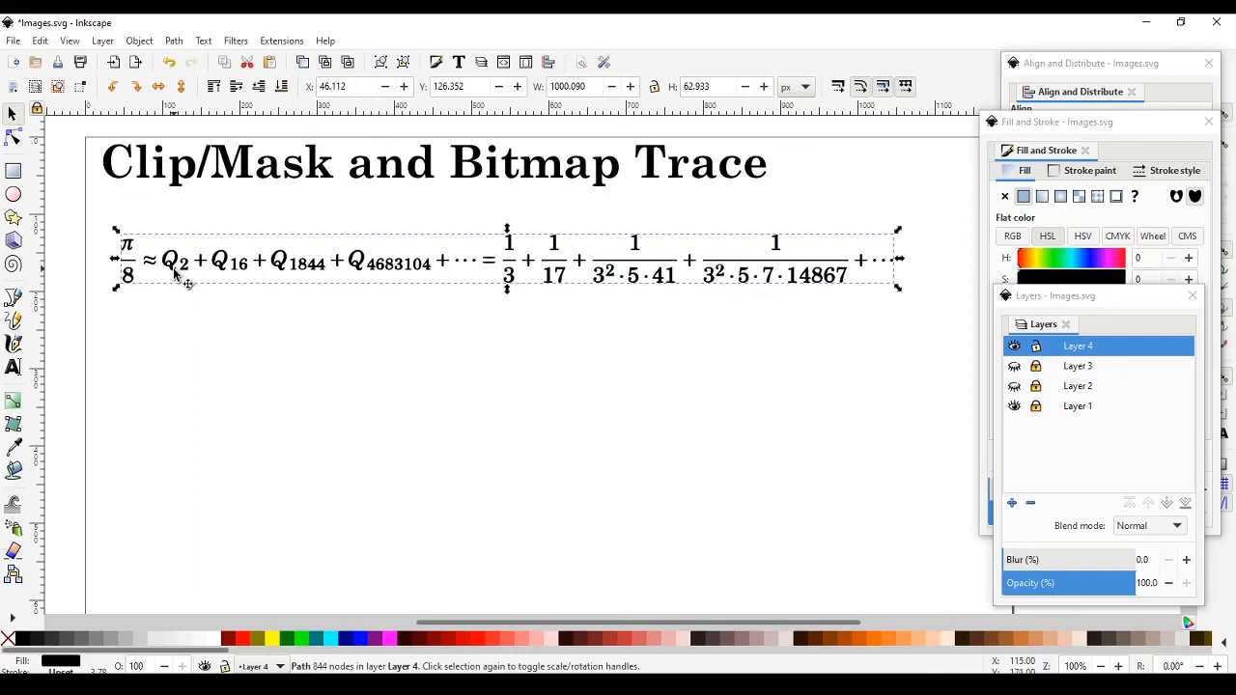
Place the traced equation path about 134 px lower, beneath the original image, and deselect it.
key("ctrl+d")
left_click_drag(174, 274, 186, 388)
left_click(612, 462)
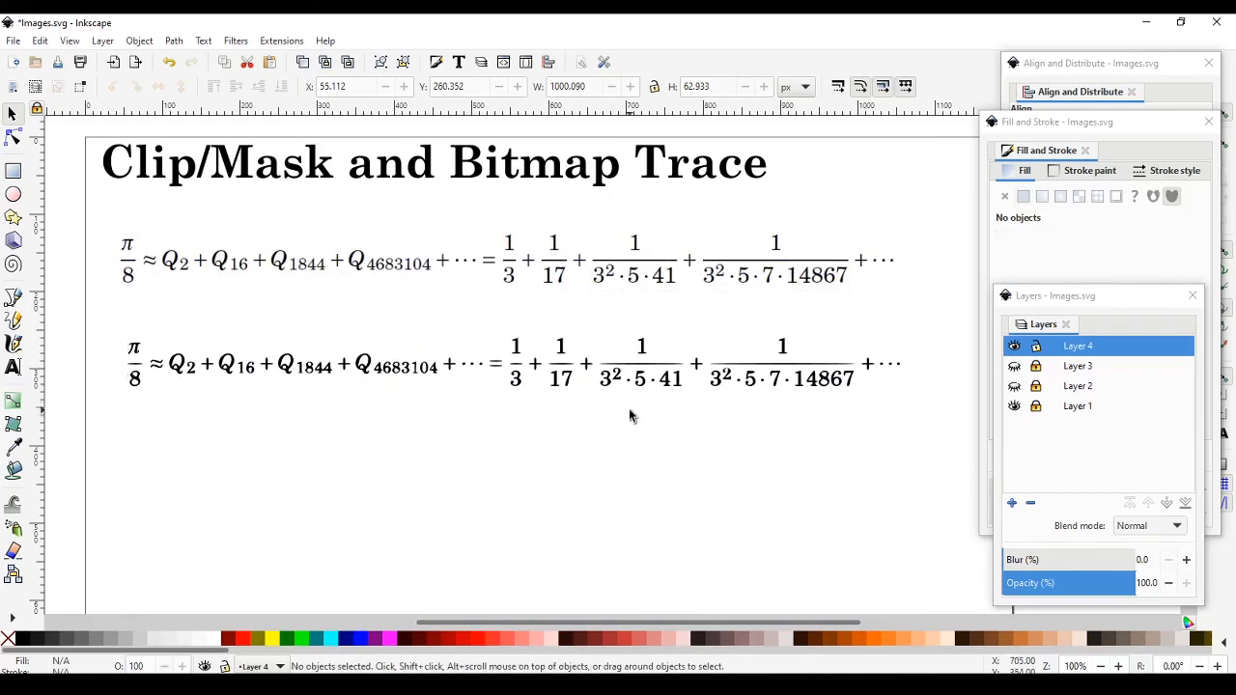
Select the original equation image and its traced path in turn to compare them.
left_click(447, 278)
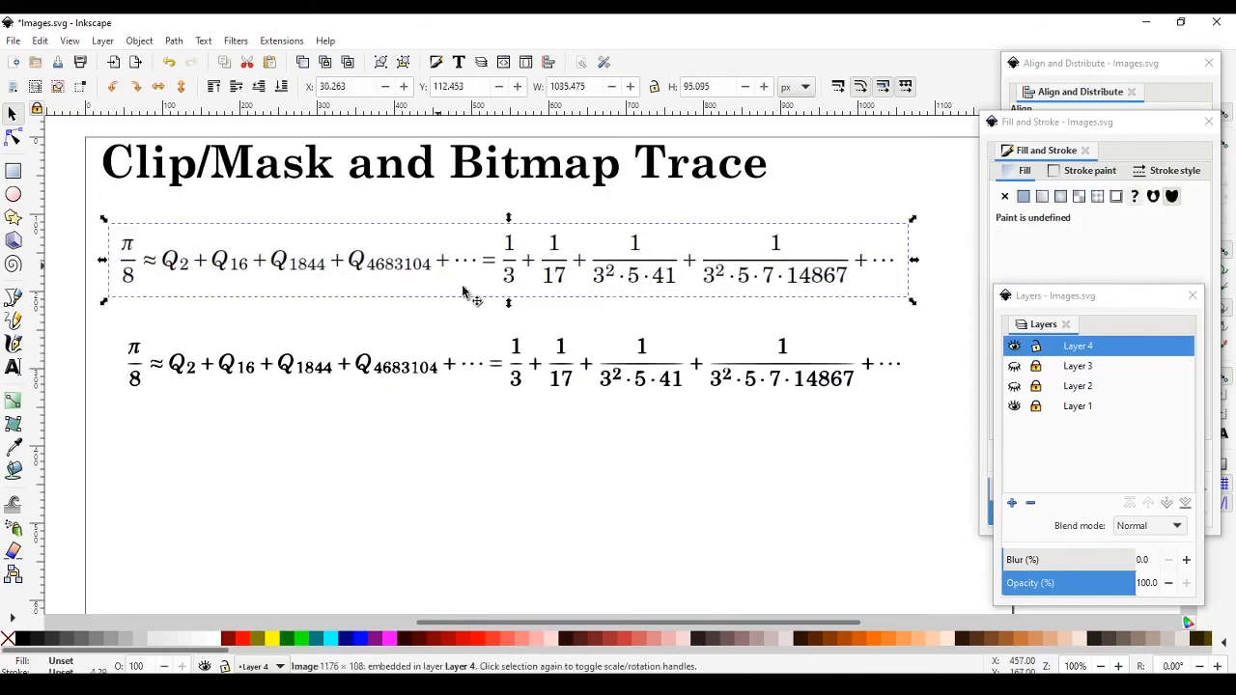
left_click(409, 382)
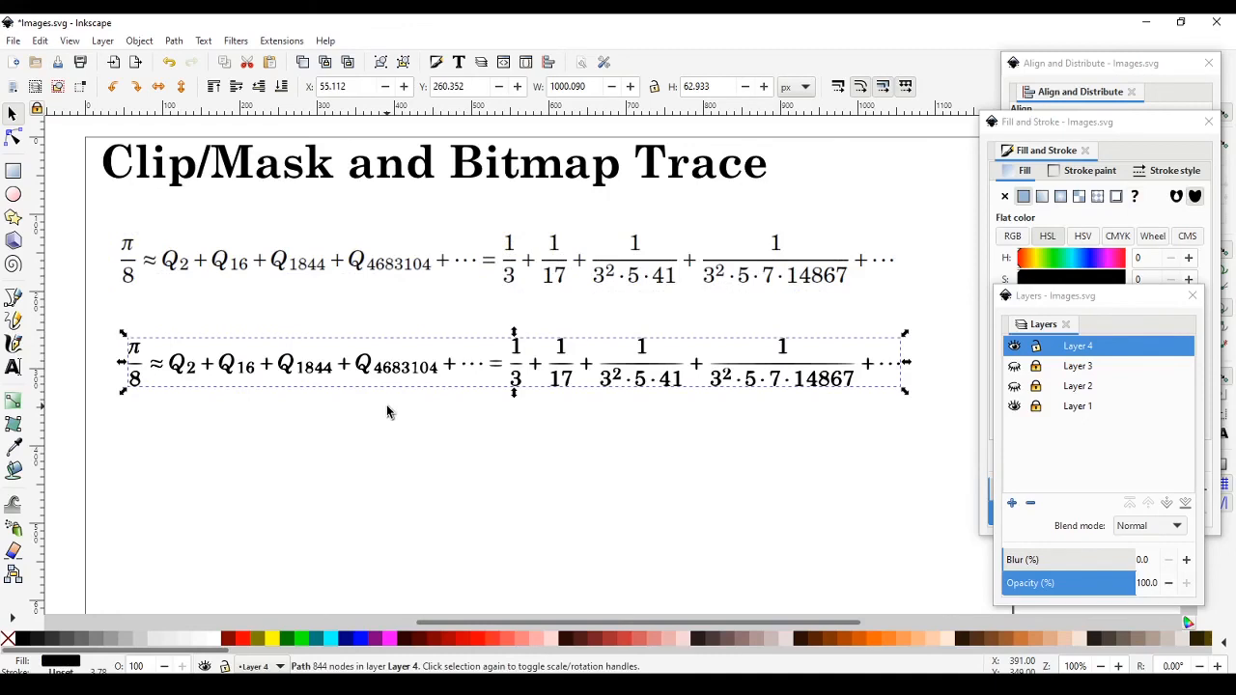
left_click(386, 412)
left_click(377, 373)
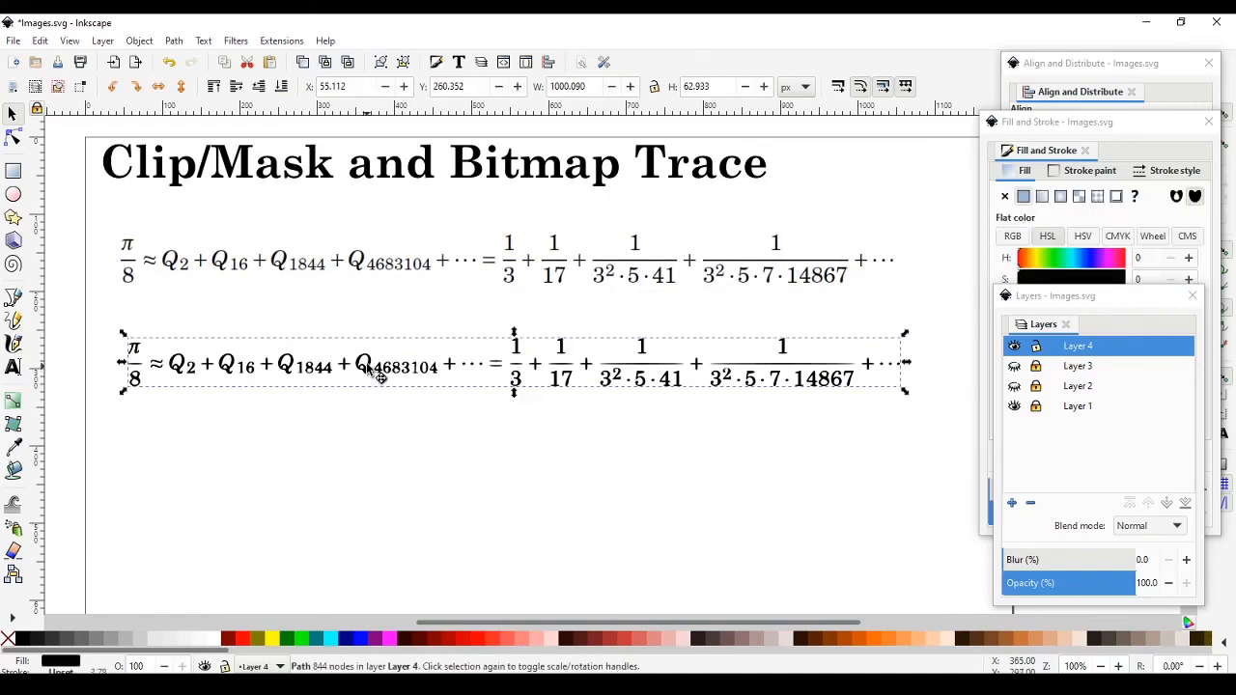